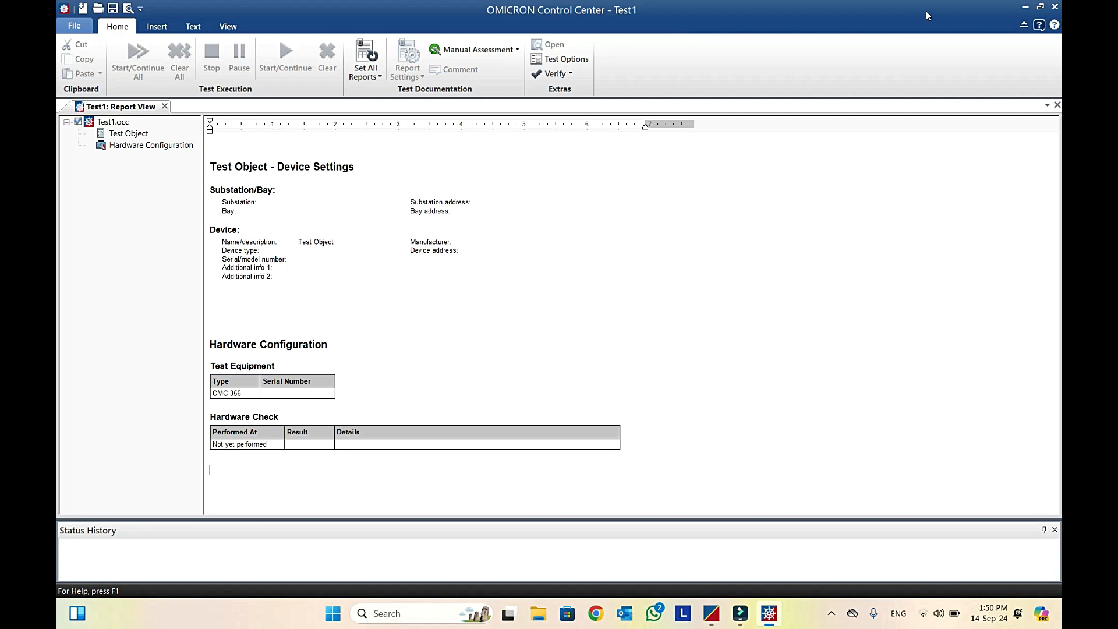
Step: Close the open Test1 document and exit Test Universe
{"action": "left_click", "coordinate": [1056, 8]}
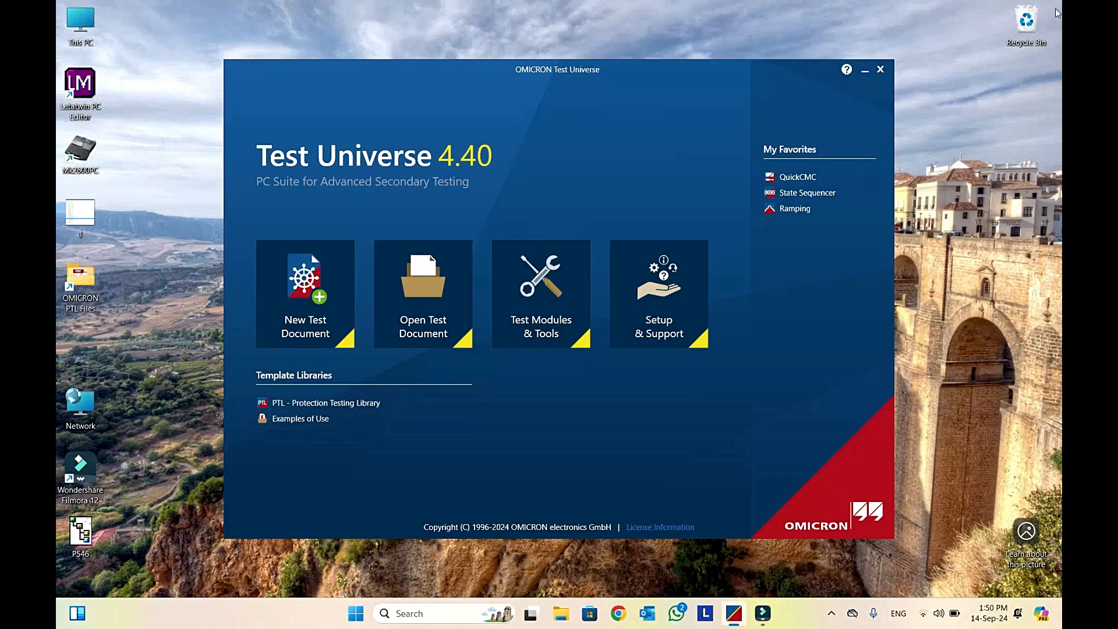
{"action": "left_click", "coordinate": [880, 69]}
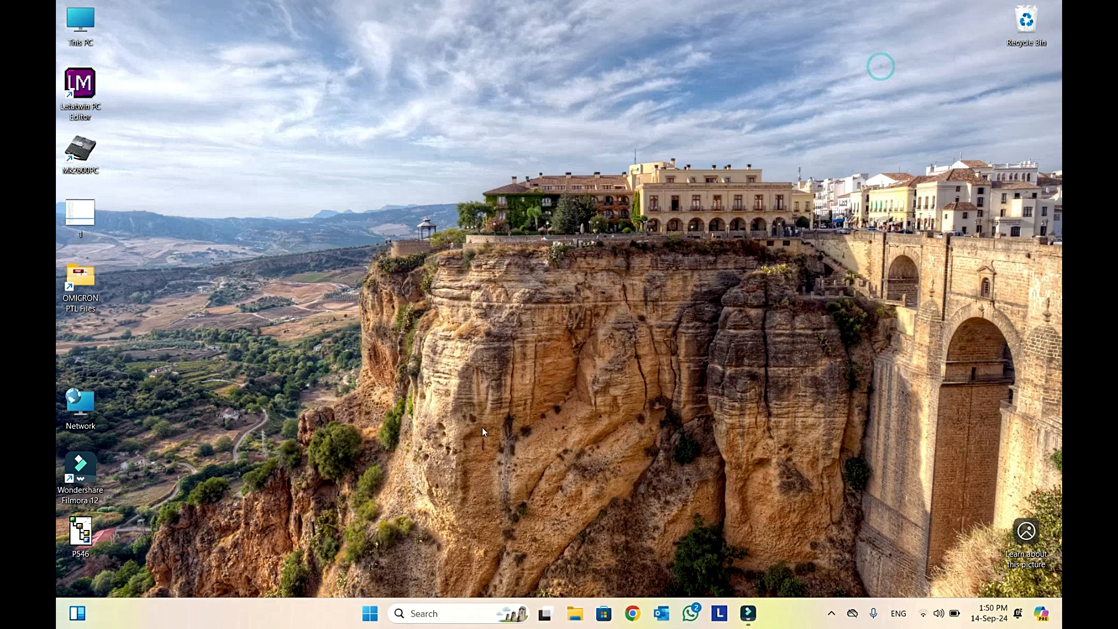
Step: Launch Test Universe 4.40 and create a new test document
{"action": "left_click", "coordinate": [445, 617]}
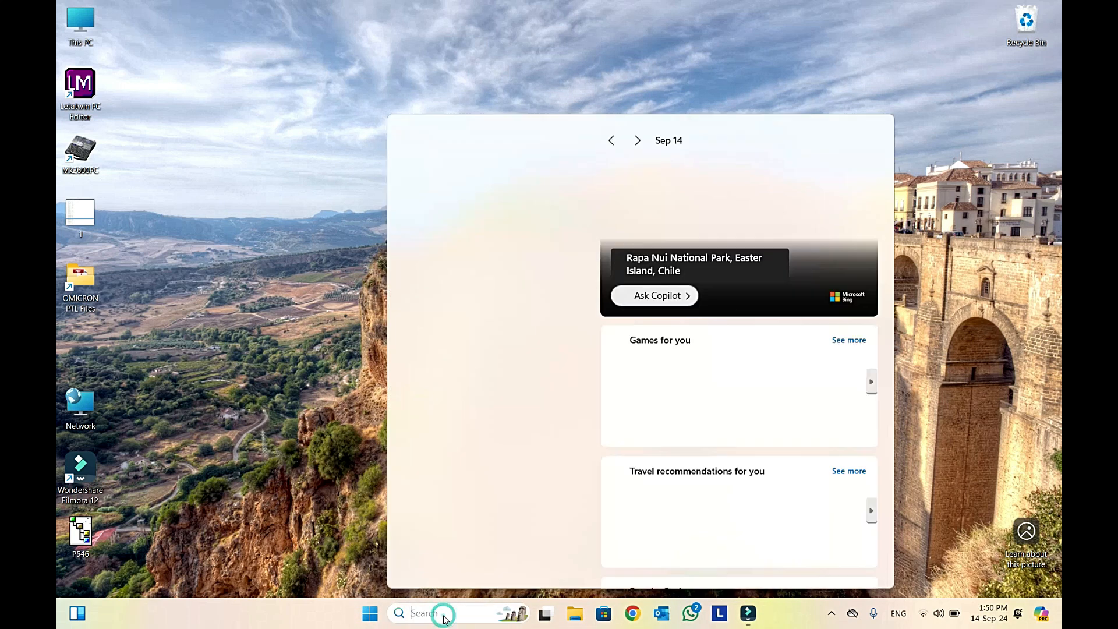
{"action": "type", "text": "test"}
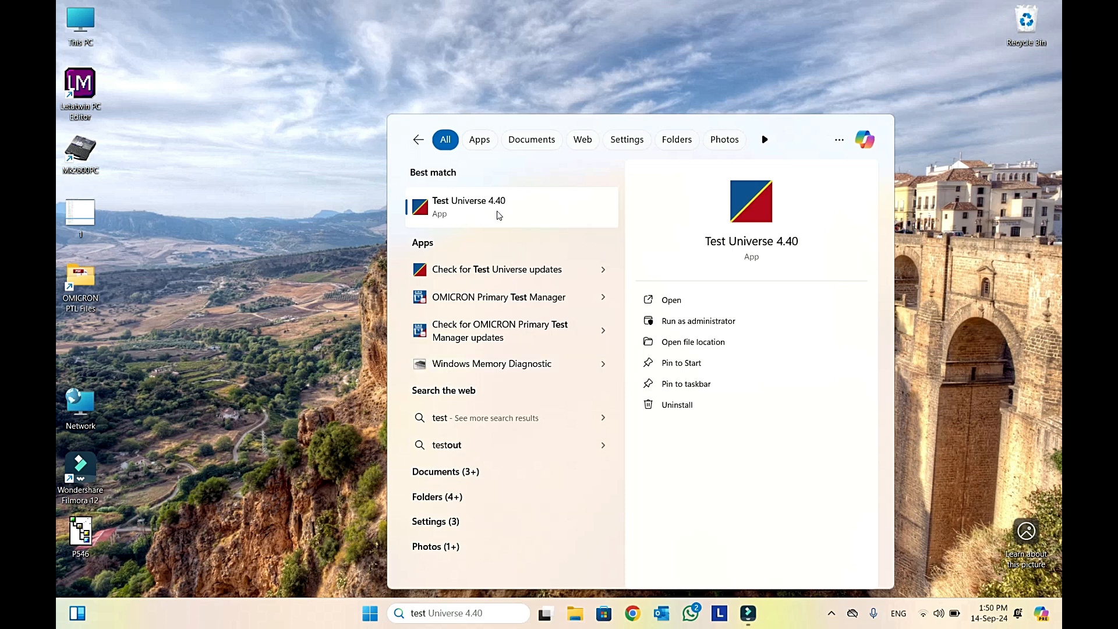
{"action": "left_click", "coordinate": [499, 215]}
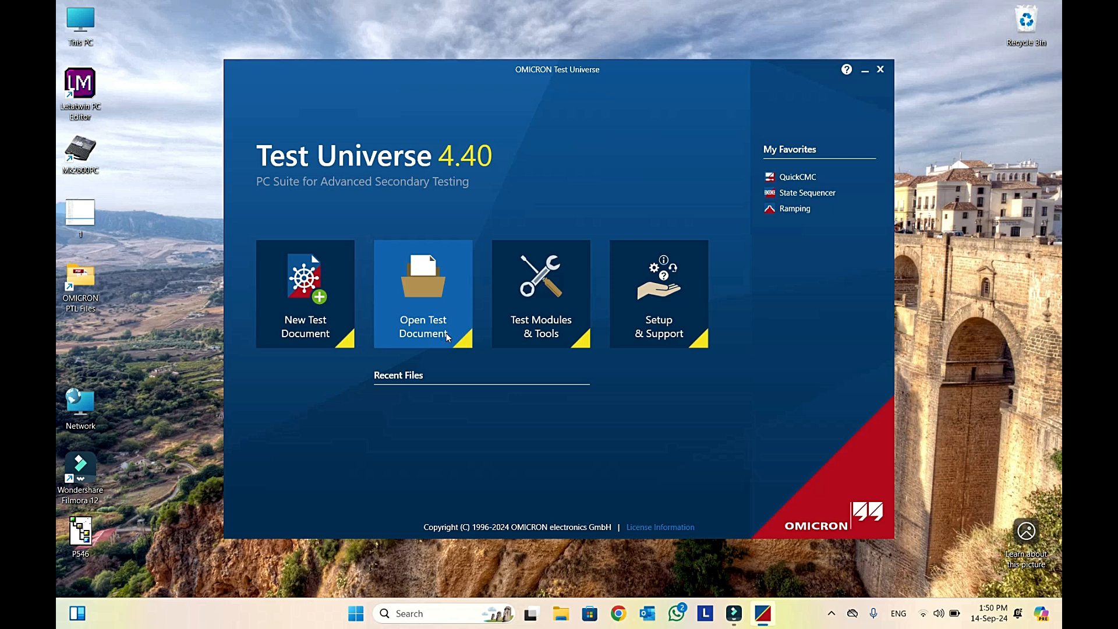
{"action": "left_click", "coordinate": [323, 318]}
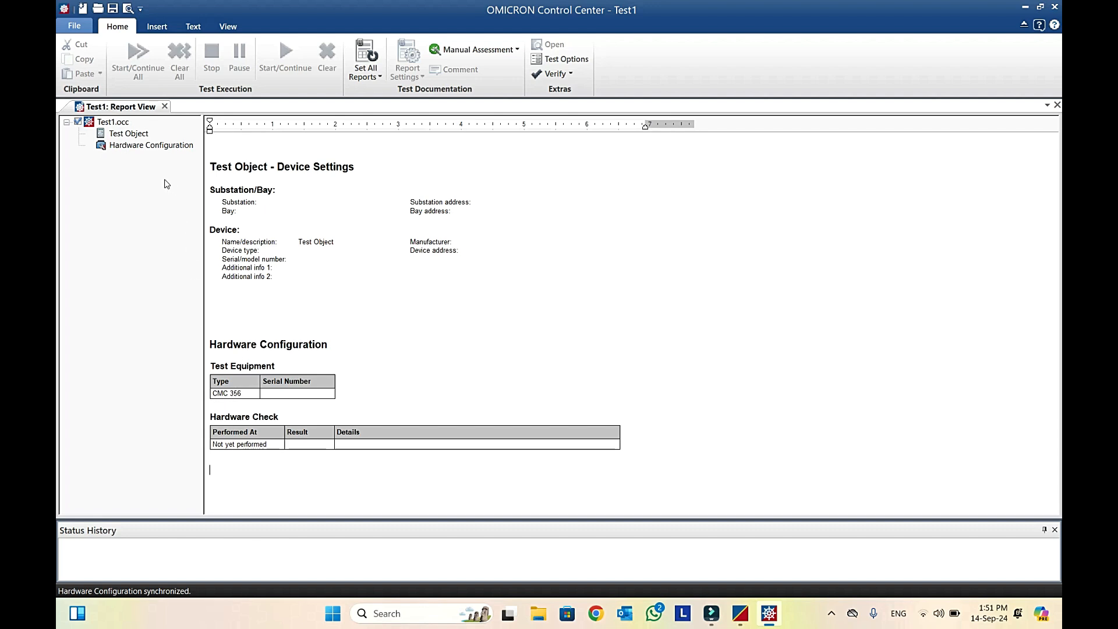
{"action": "left_click", "coordinate": [155, 29]}
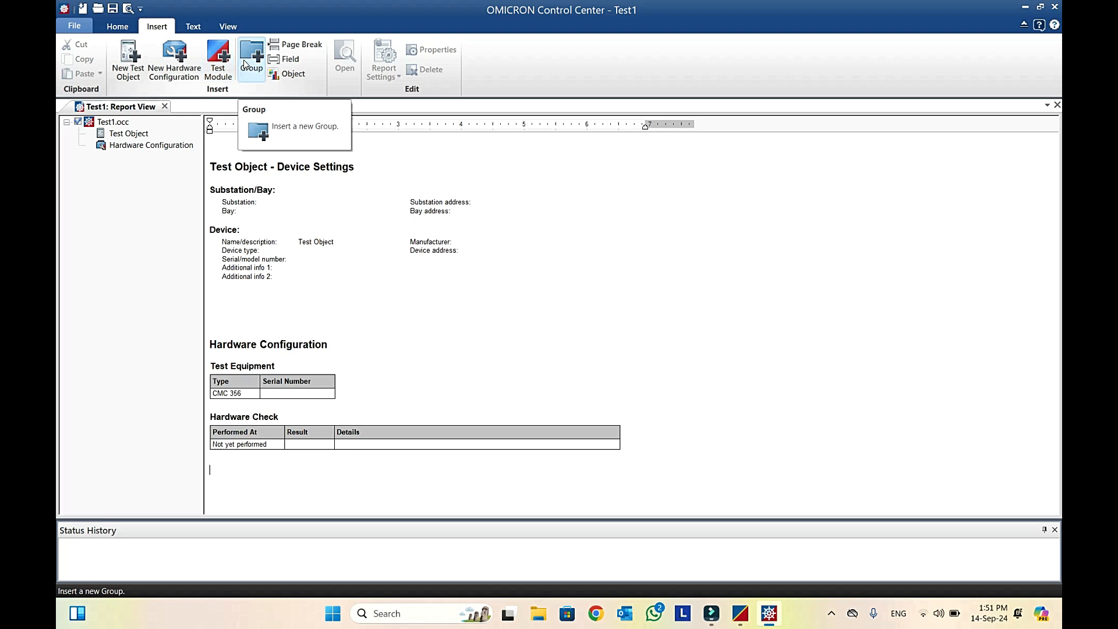
{"action": "left_click", "coordinate": [192, 27]}
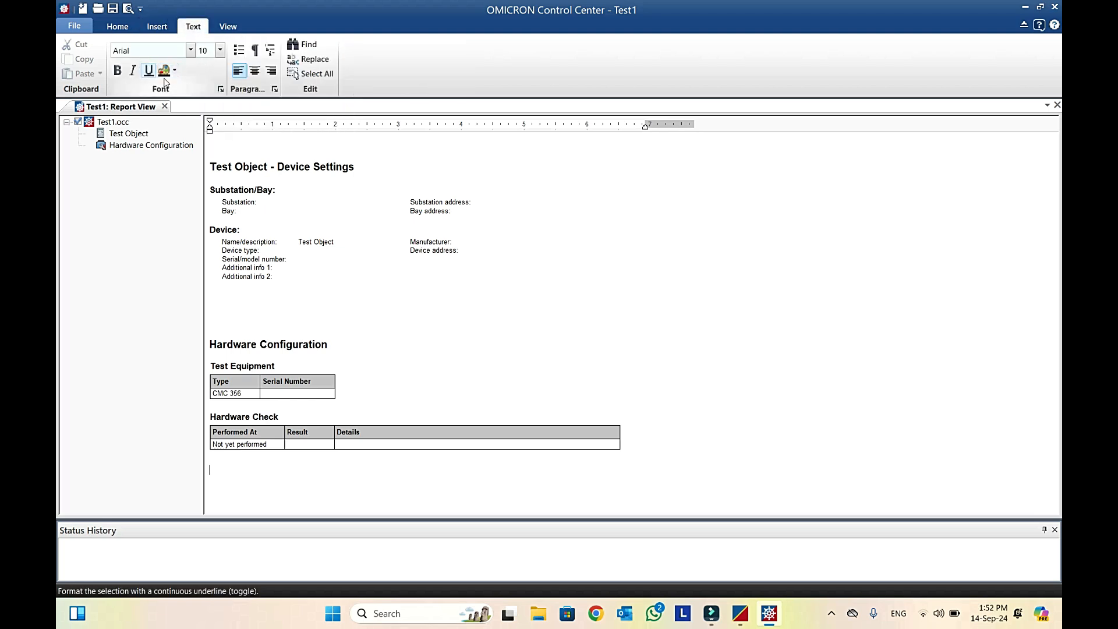
{"action": "left_click", "coordinate": [269, 155]}
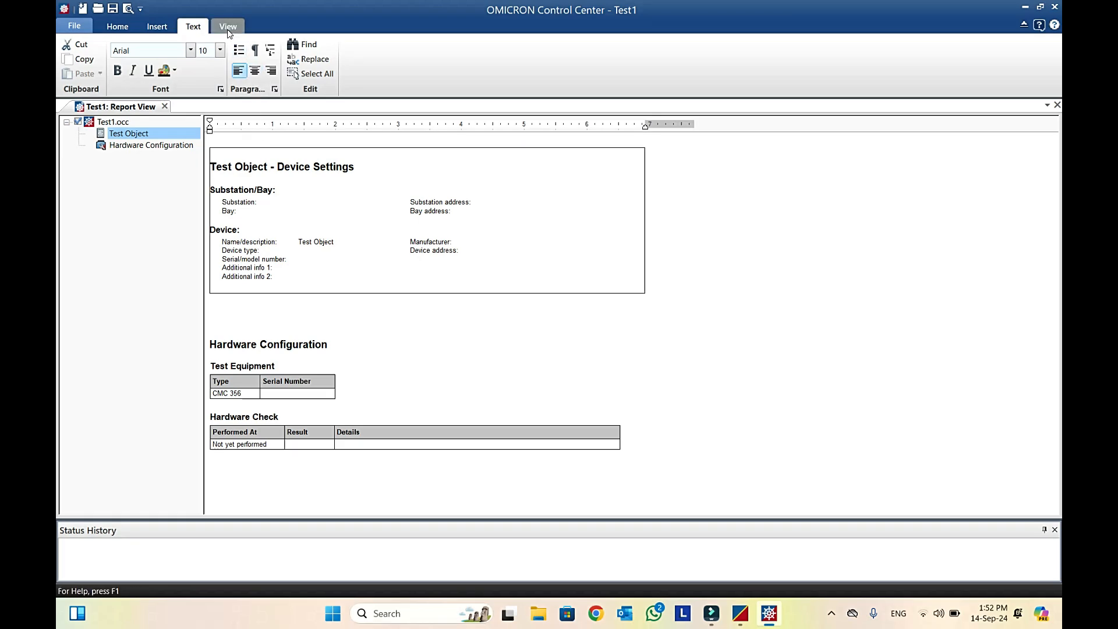
Step: Display the test document in List View, Report View and full Script View
{"action": "left_click", "coordinate": [228, 30]}
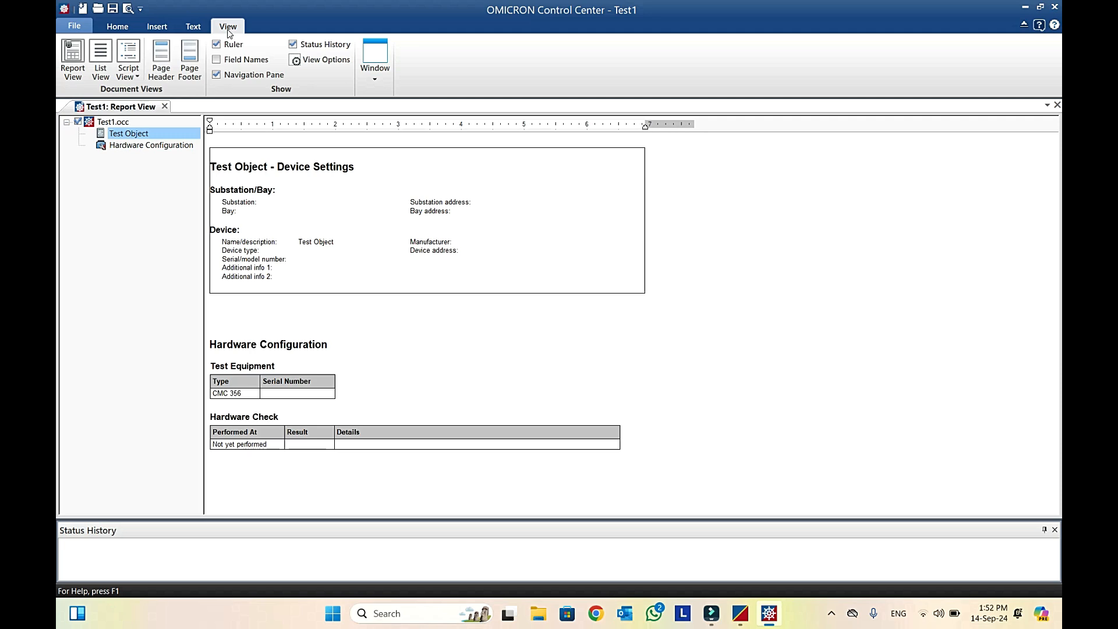
{"action": "left_click", "coordinate": [102, 79]}
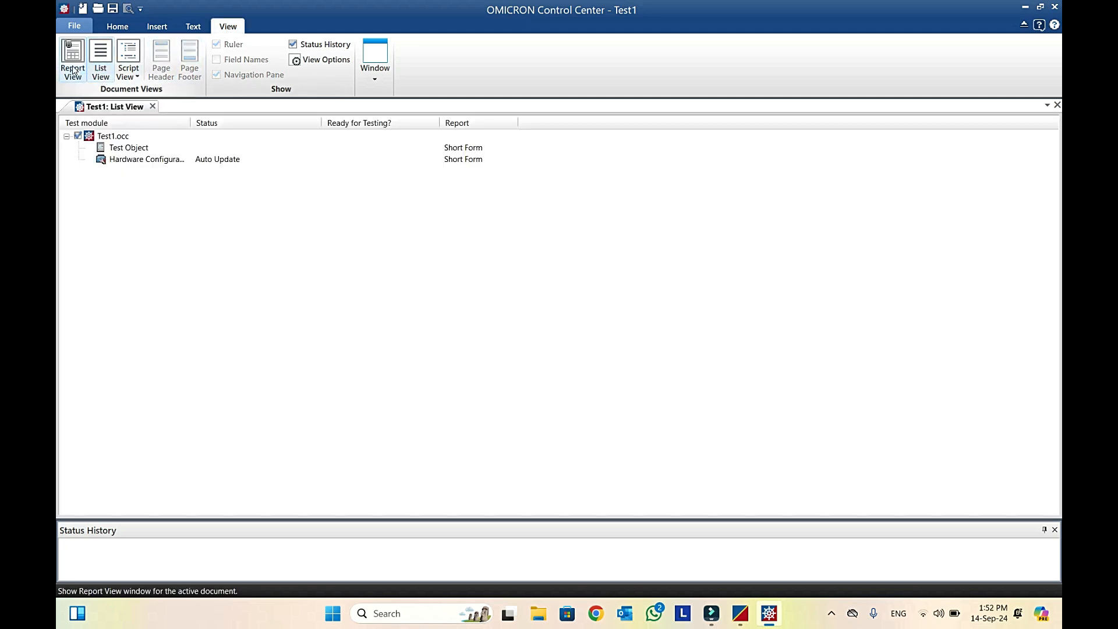
{"action": "left_click", "coordinate": [72, 72]}
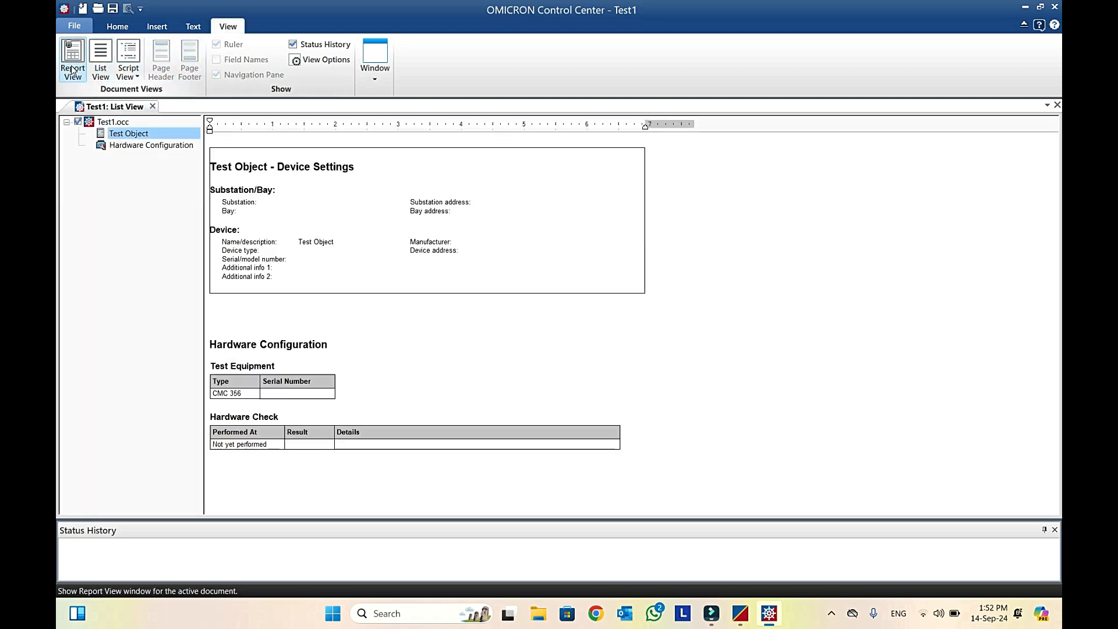
{"action": "left_click", "coordinate": [139, 70]}
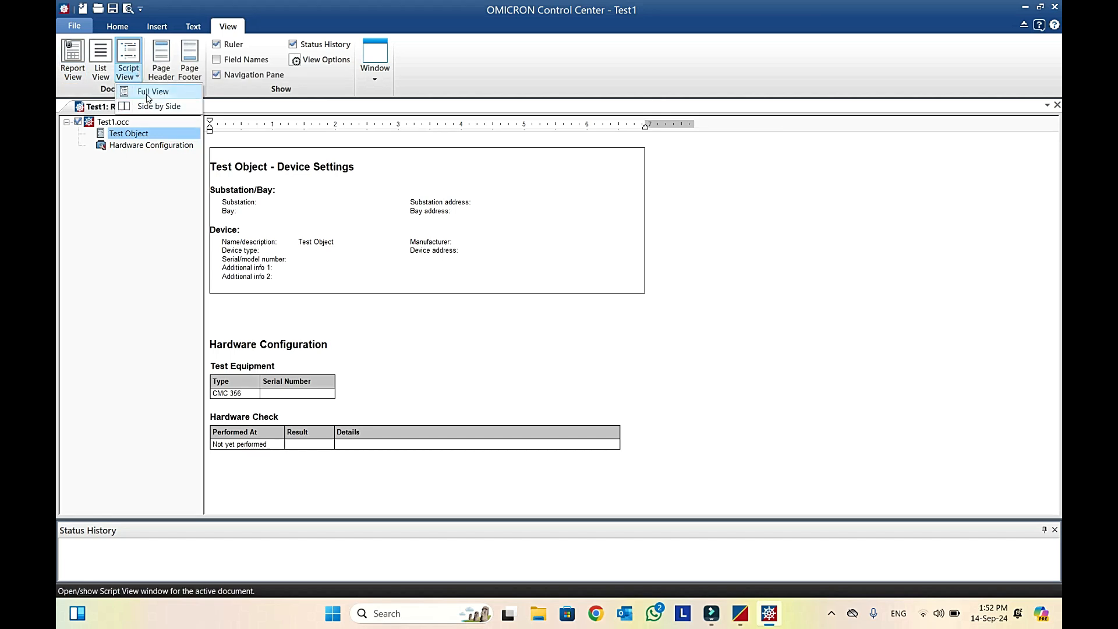
{"action": "left_click", "coordinate": [147, 93]}
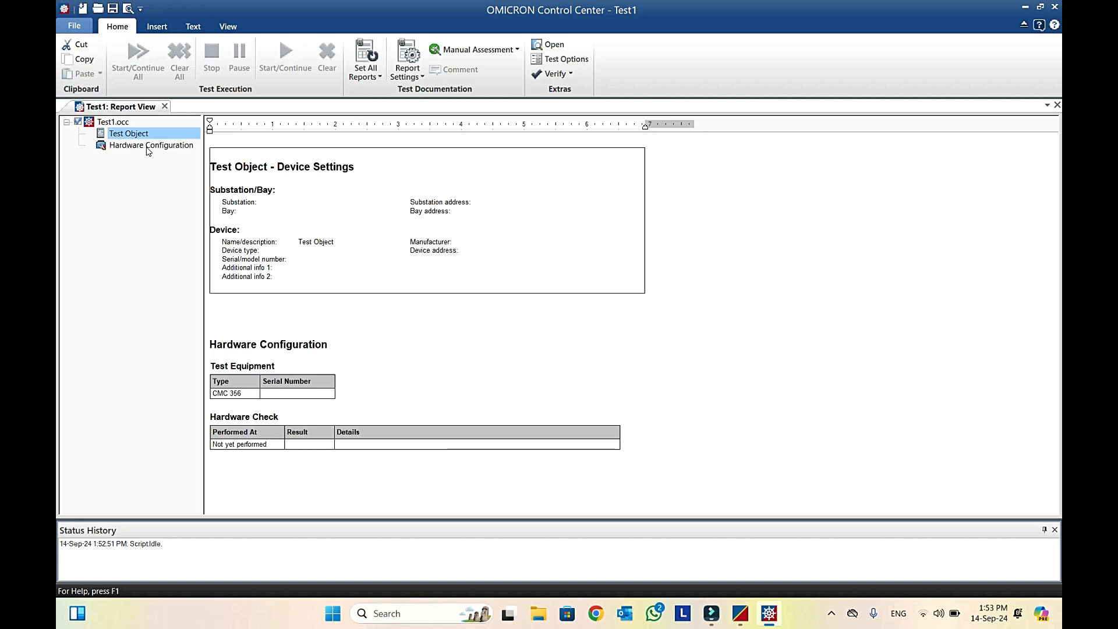
Step: Insert a new group into the test document and place it below Hardware Configuration
{"action": "left_click", "coordinate": [158, 26]}
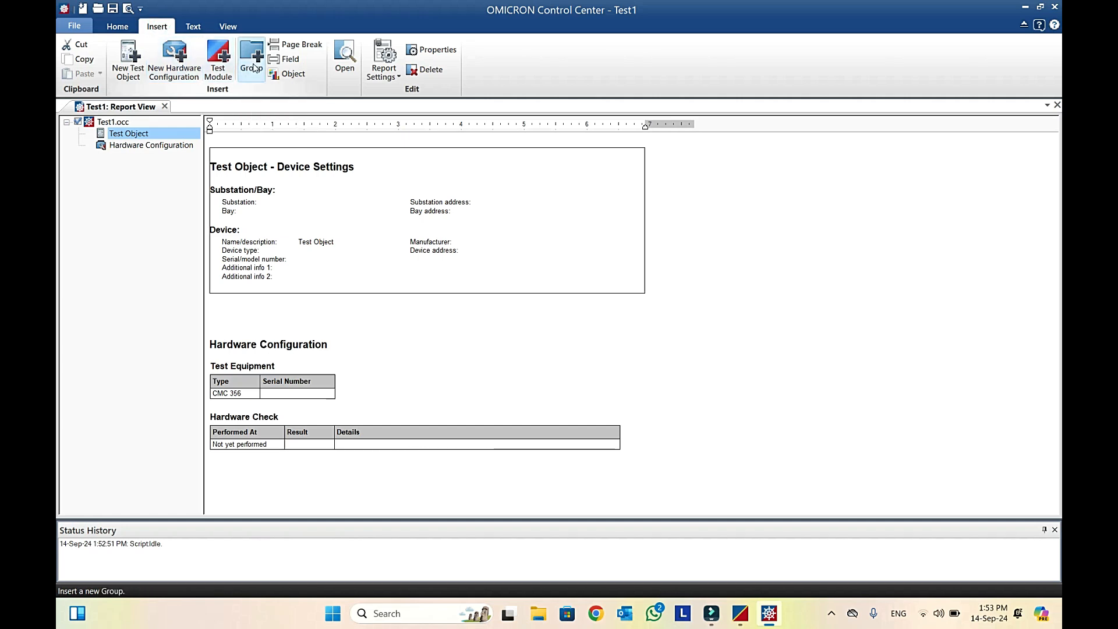
{"action": "left_click", "coordinate": [254, 68]}
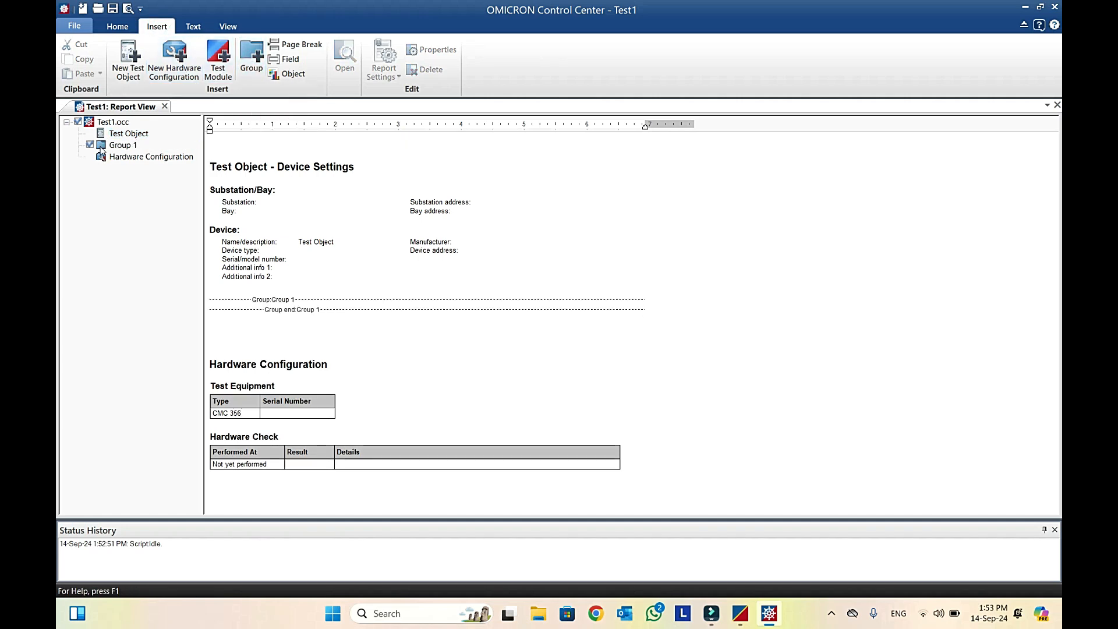
{"action": "left_click_drag", "start_coordinate": [120, 145], "coordinate": [90, 164]}
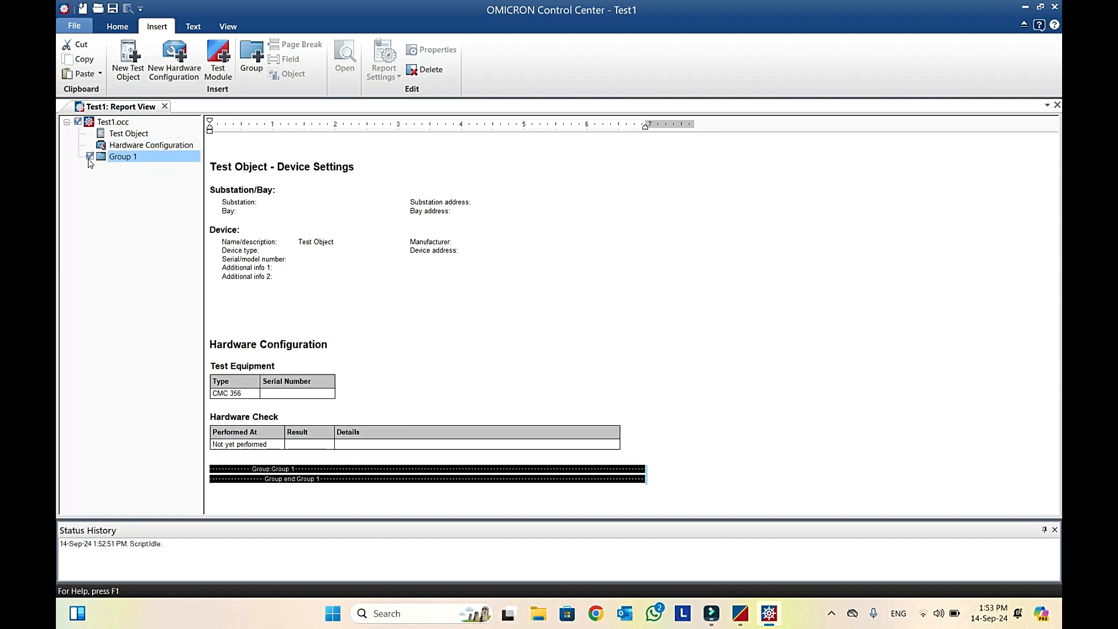
Step: Set the new group's title to "OC & EF Testing"
{"action": "left_click", "coordinate": [137, 161]}
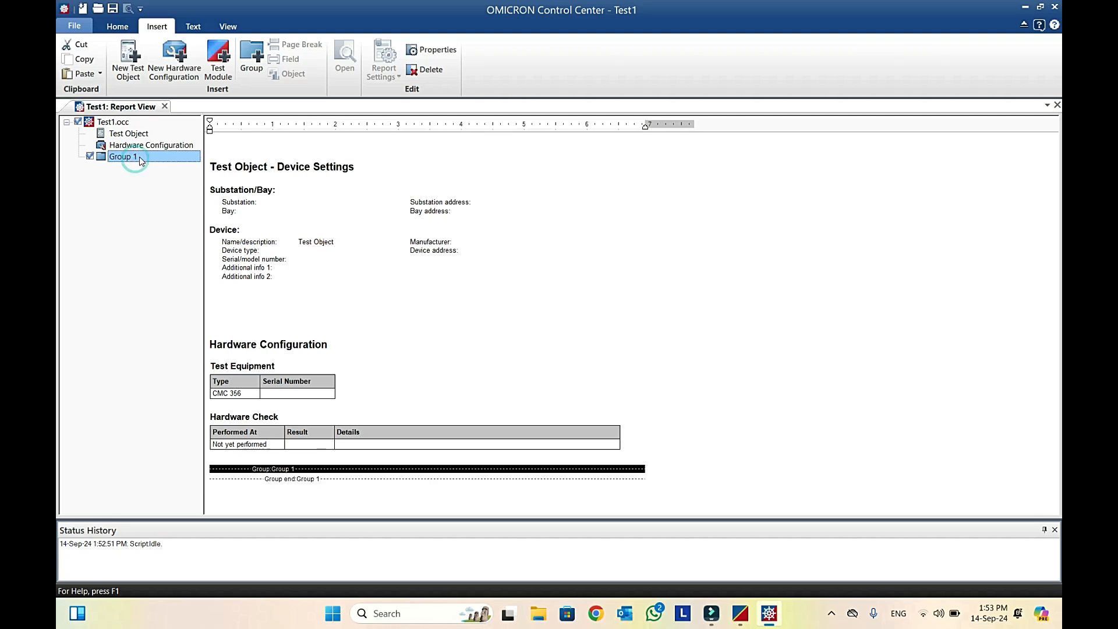
{"action": "right_click", "coordinate": [139, 156]}
{"action": "left_click", "coordinate": [186, 232]}
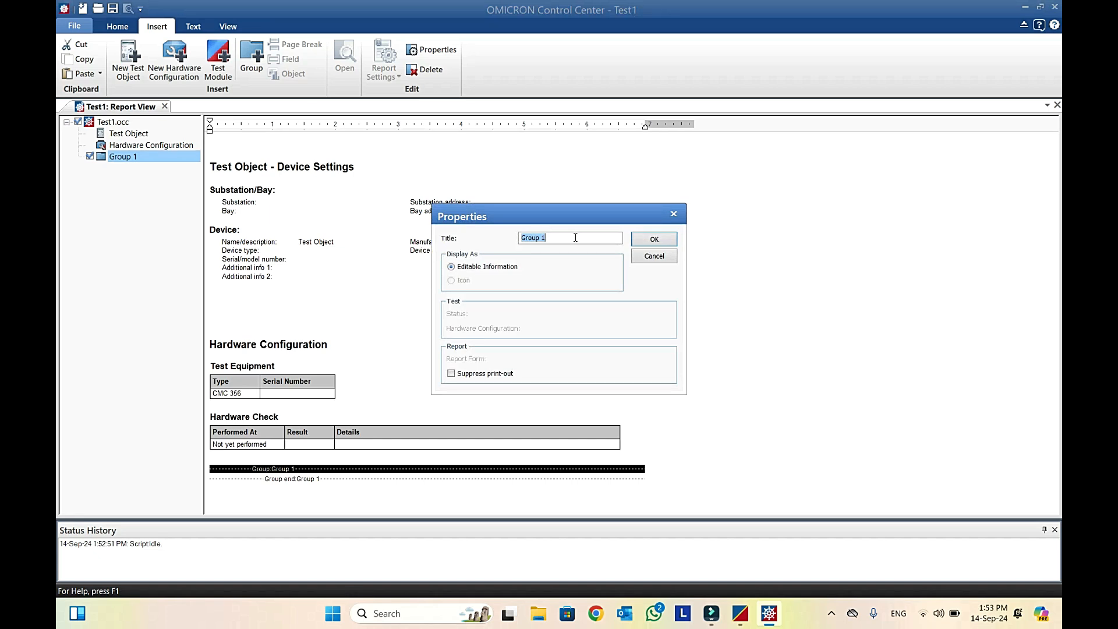
{"action": "type", "text": "OC & EF Testing"}
{"action": "left_click", "coordinate": [650, 240]}
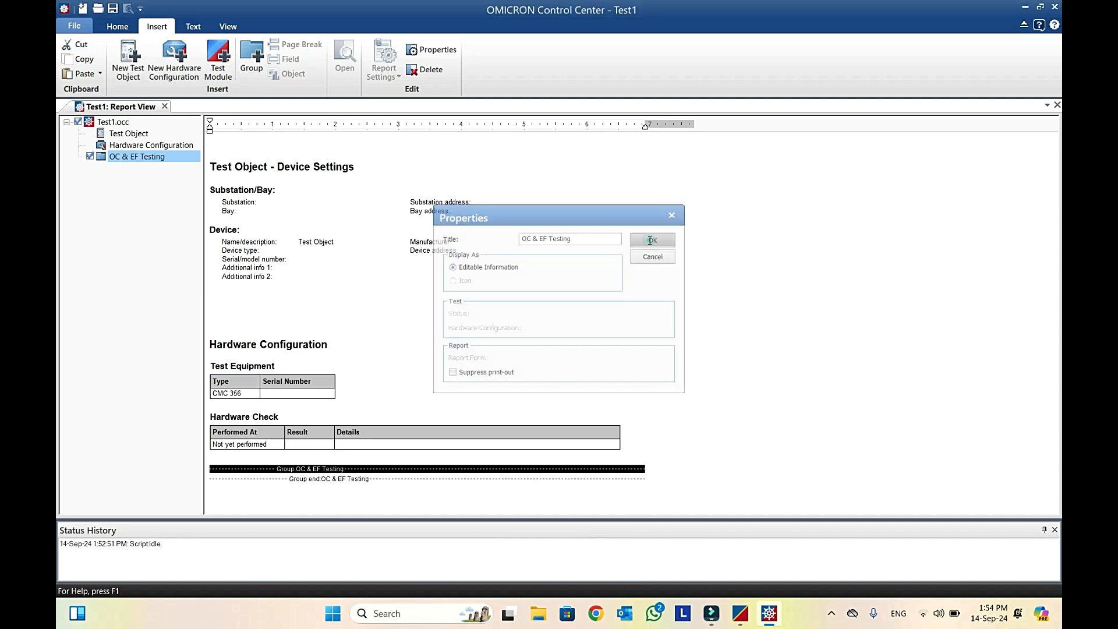
Step: Insert a new Overcurrent test module into the OC & EF Testing group
{"action": "left_click", "coordinate": [127, 159]}
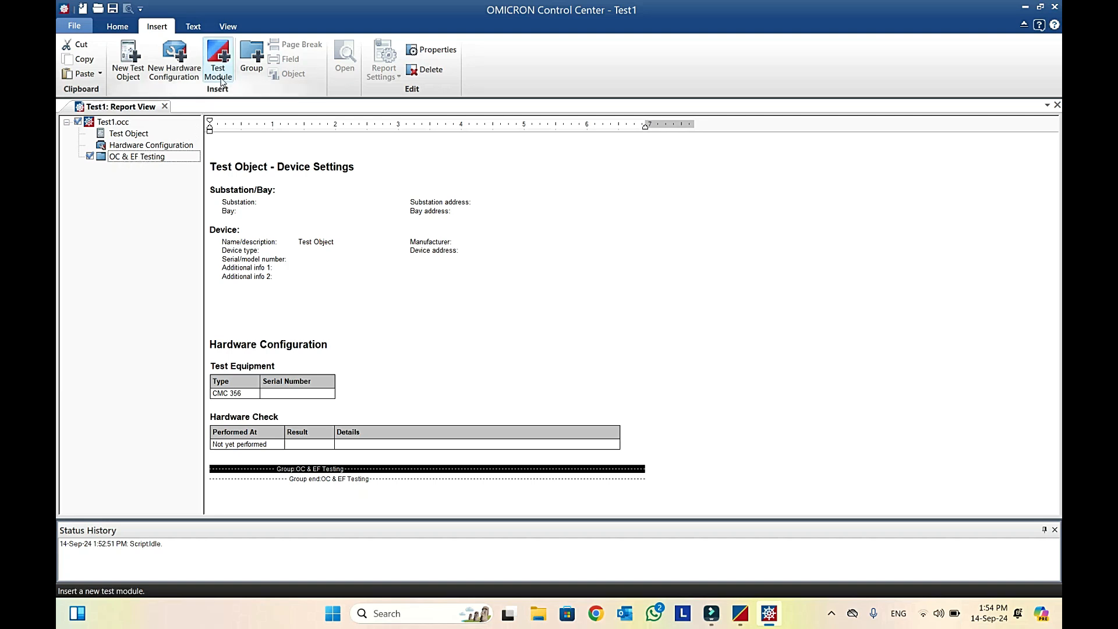
{"action": "left_click", "coordinate": [145, 157]}
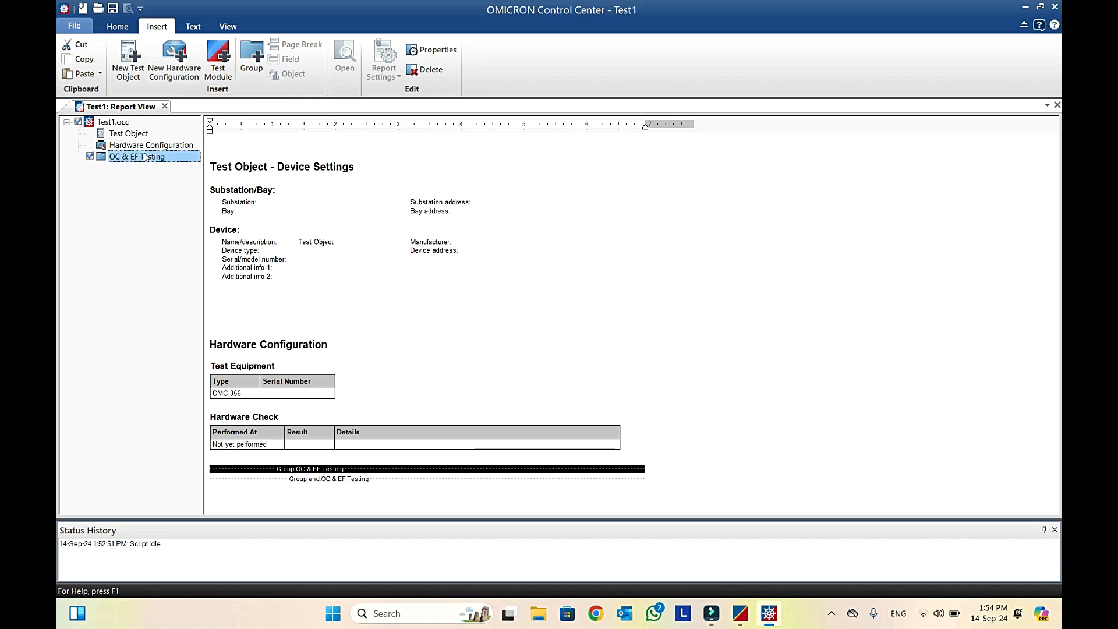
{"action": "left_click", "coordinate": [145, 157]}
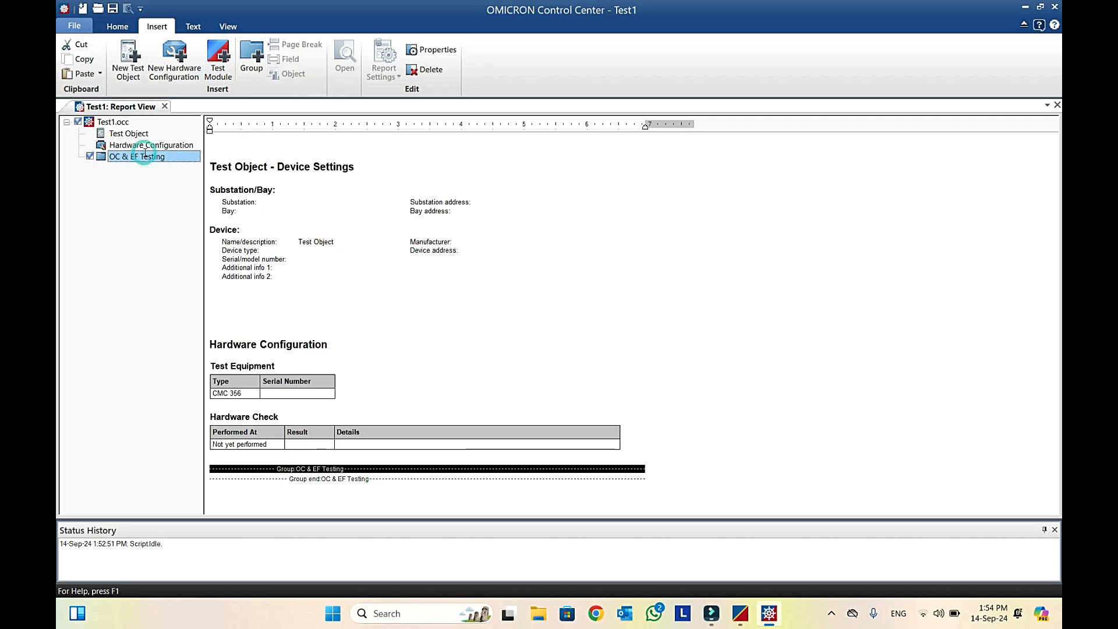
{"action": "left_click", "coordinate": [226, 67]}
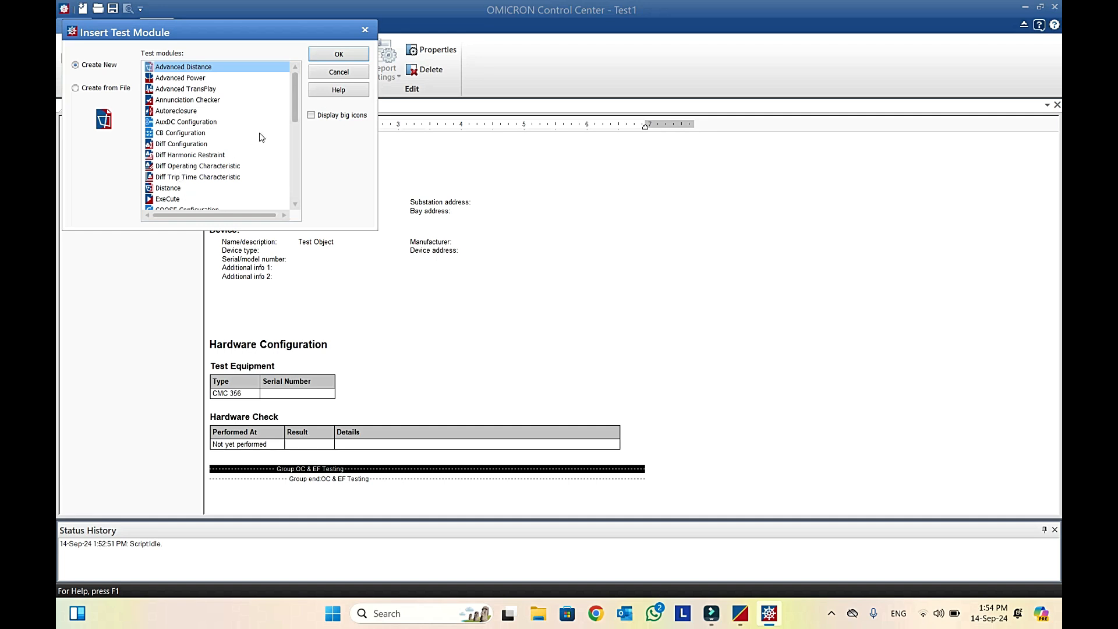
{"action": "left_click_drag", "start_coordinate": [295, 112], "coordinate": [295, 155]}
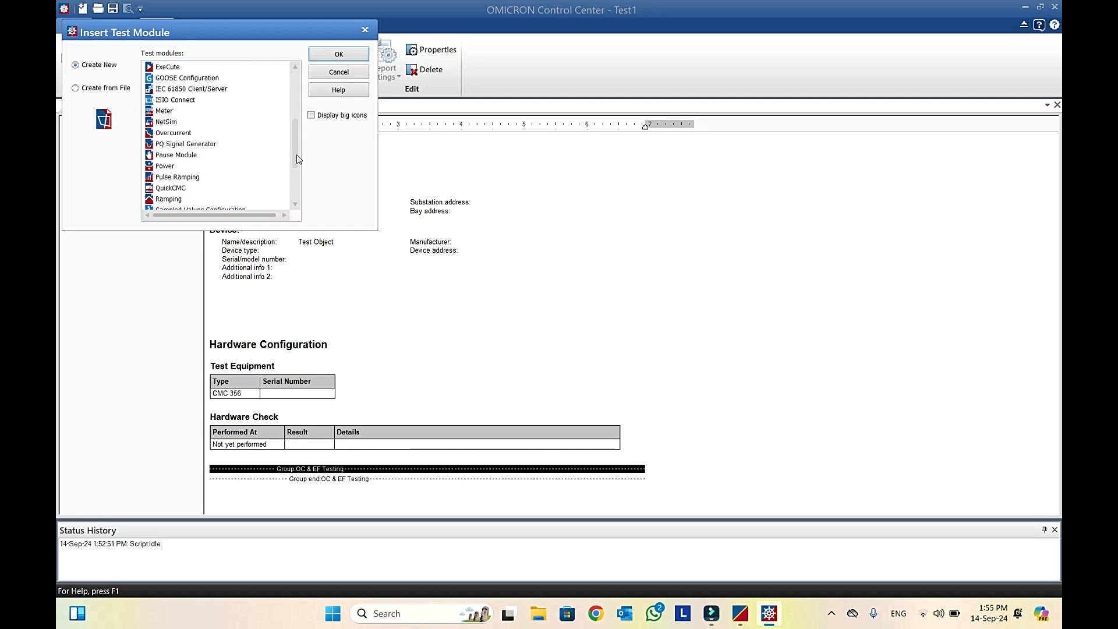
{"action": "left_click", "coordinate": [179, 134]}
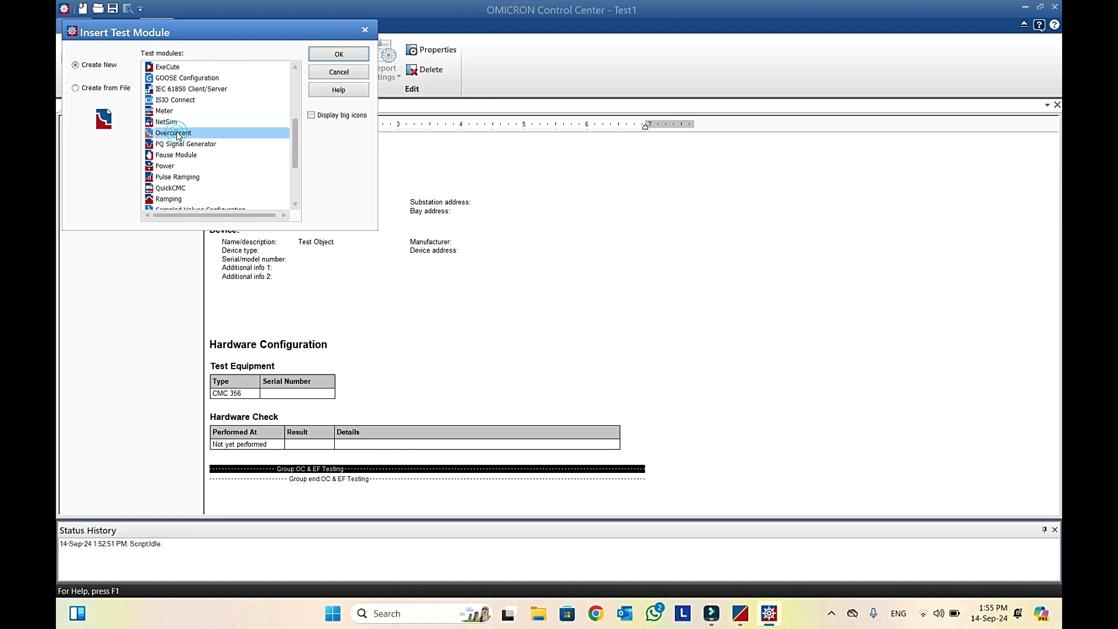
{"action": "left_click", "coordinate": [338, 55]}
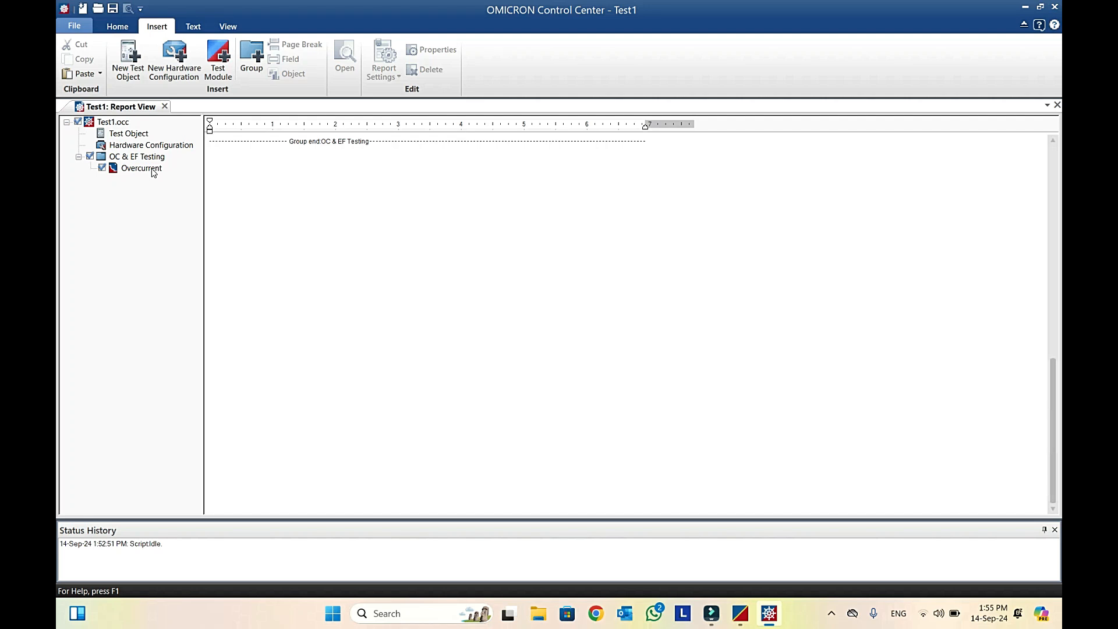
Step: Set the Overcurrent module's title to "OC STG-1 & STG-2"
{"action": "left_click", "coordinate": [154, 172]}
{"action": "right_click", "coordinate": [155, 173]}
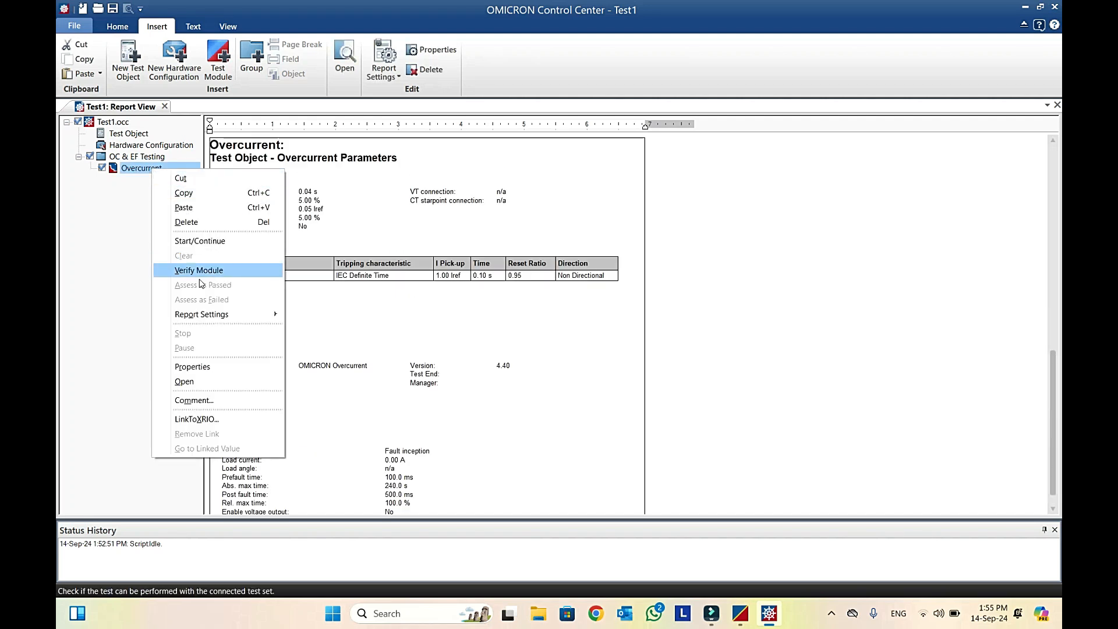
{"action": "left_click", "coordinate": [204, 366]}
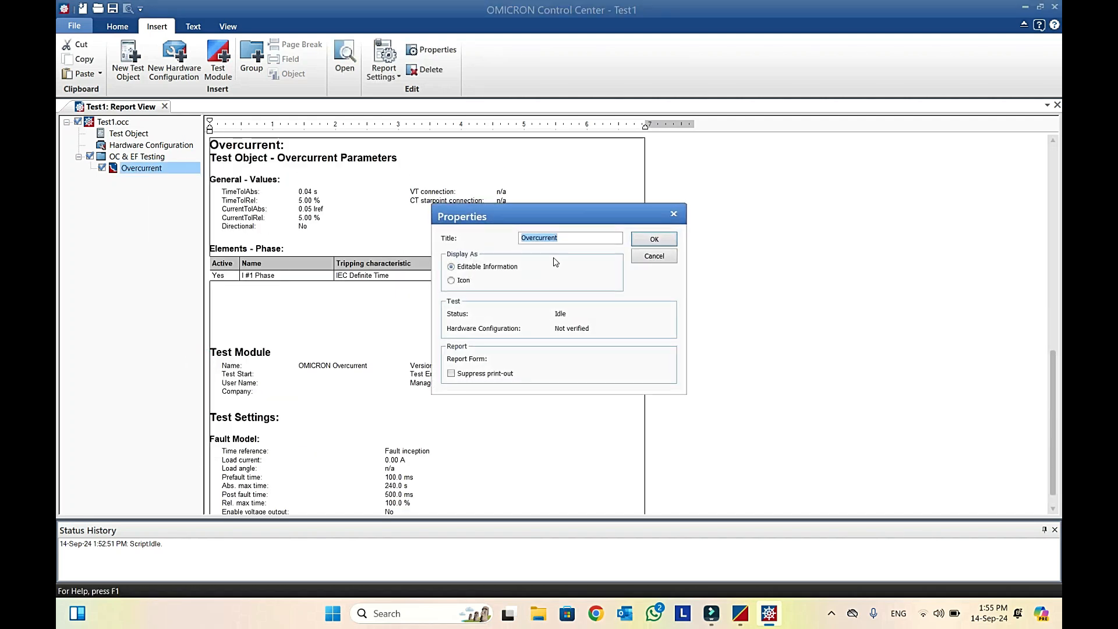
{"action": "type", "text": "OC"}
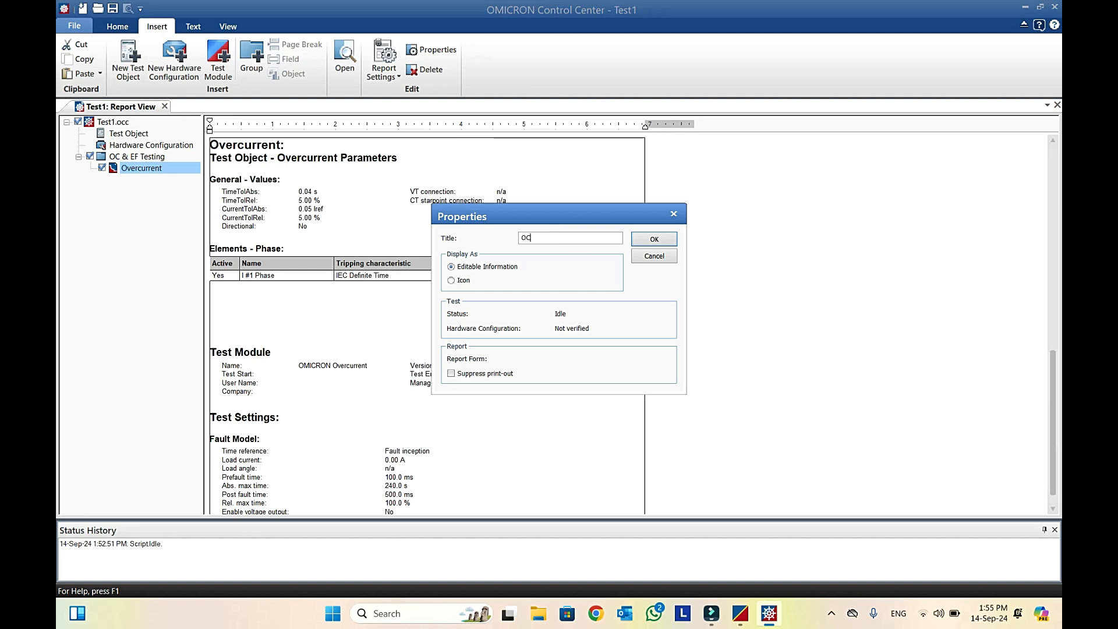
{"action": "type", "text": " STG-1 & STG-2"}
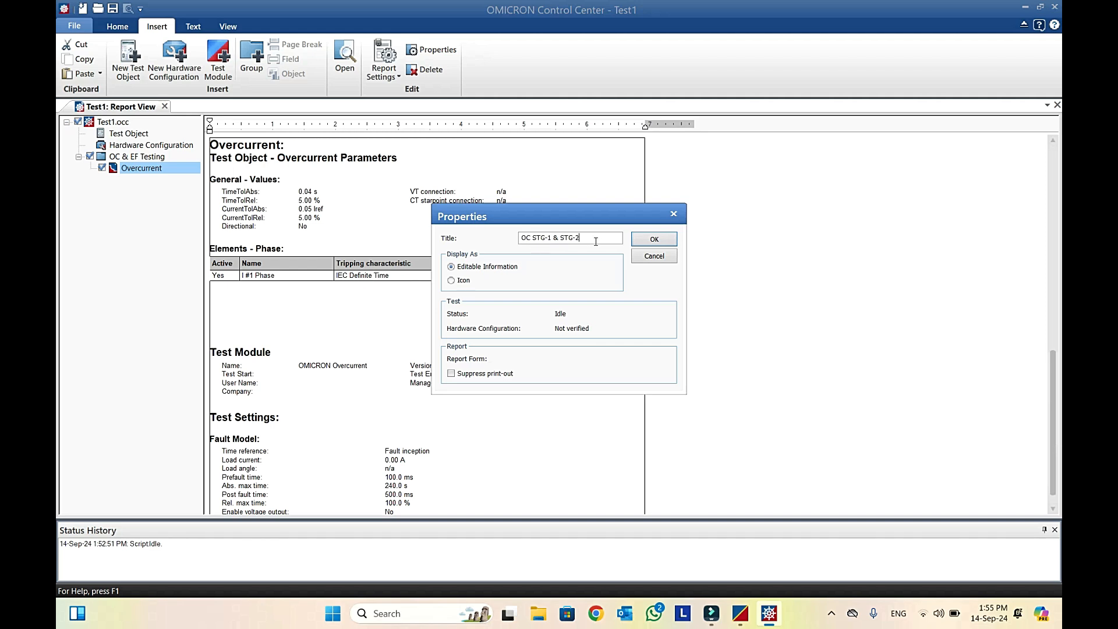
{"action": "left_click", "coordinate": [643, 244]}
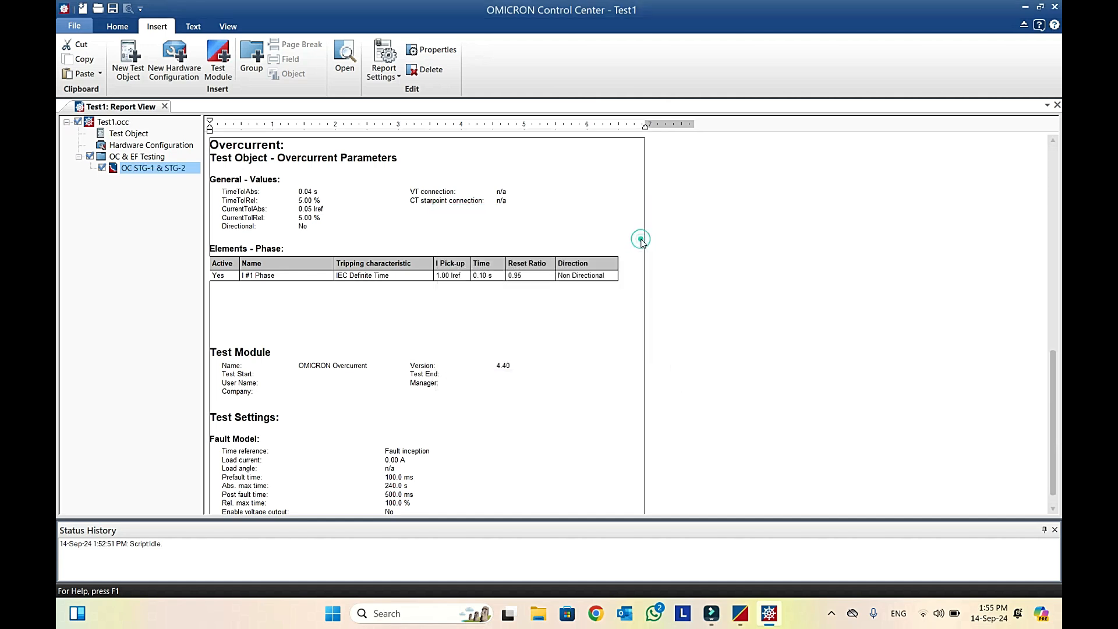
Step: Insert a second Overcurrent test module into the OC & EF Testing group below OC STG-1 & STG-2
{"action": "left_click", "coordinate": [150, 187]}
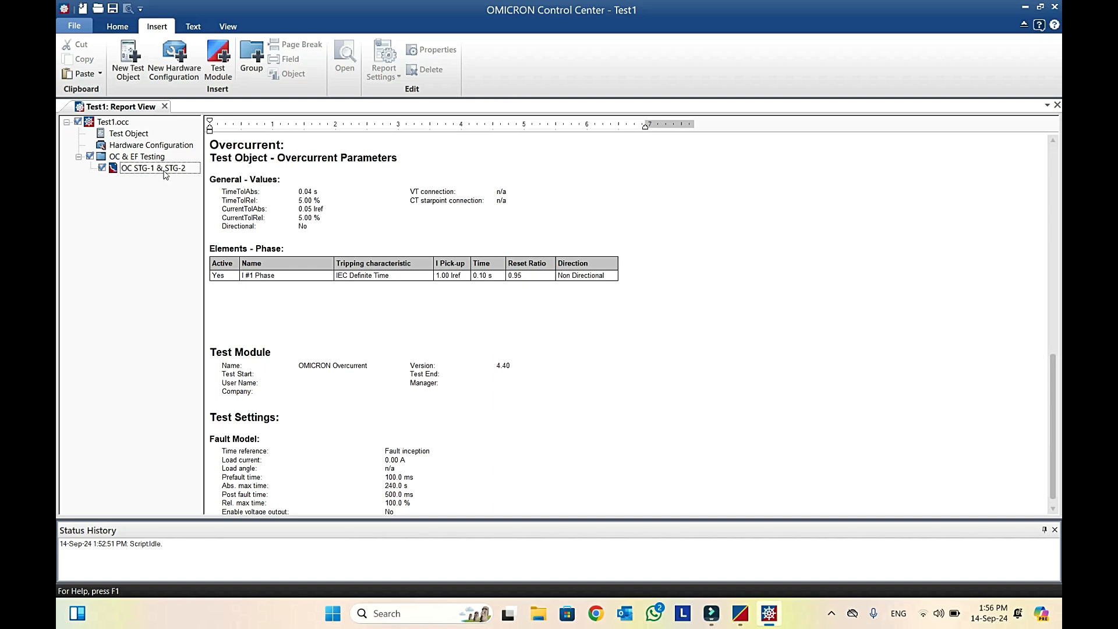
{"action": "left_click", "coordinate": [217, 73]}
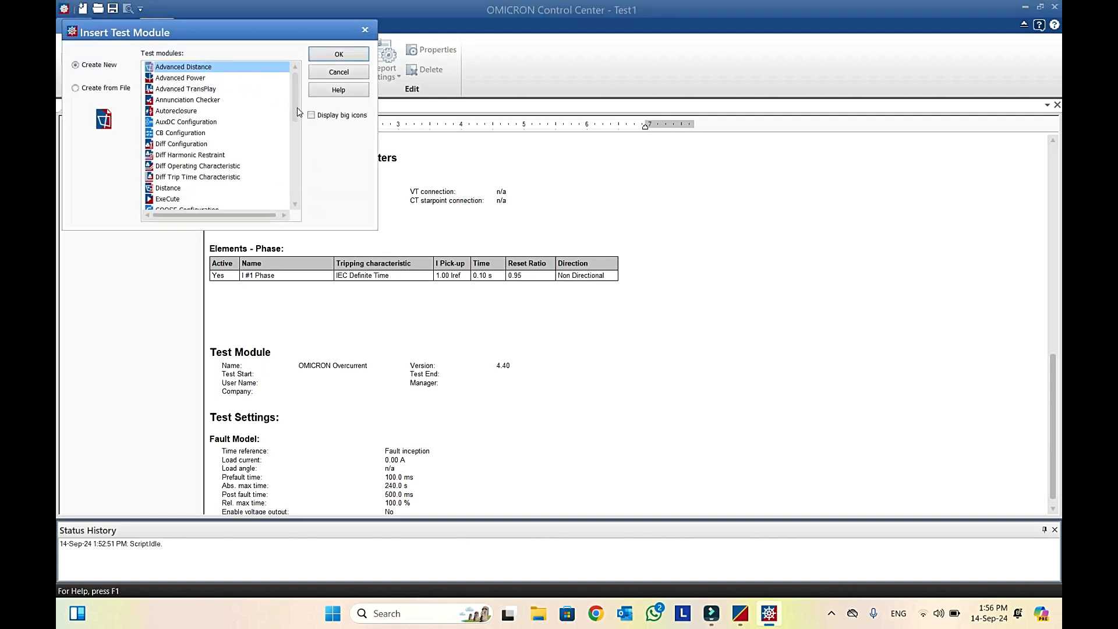
{"action": "left_click_drag", "start_coordinate": [297, 108], "coordinate": [297, 158]}
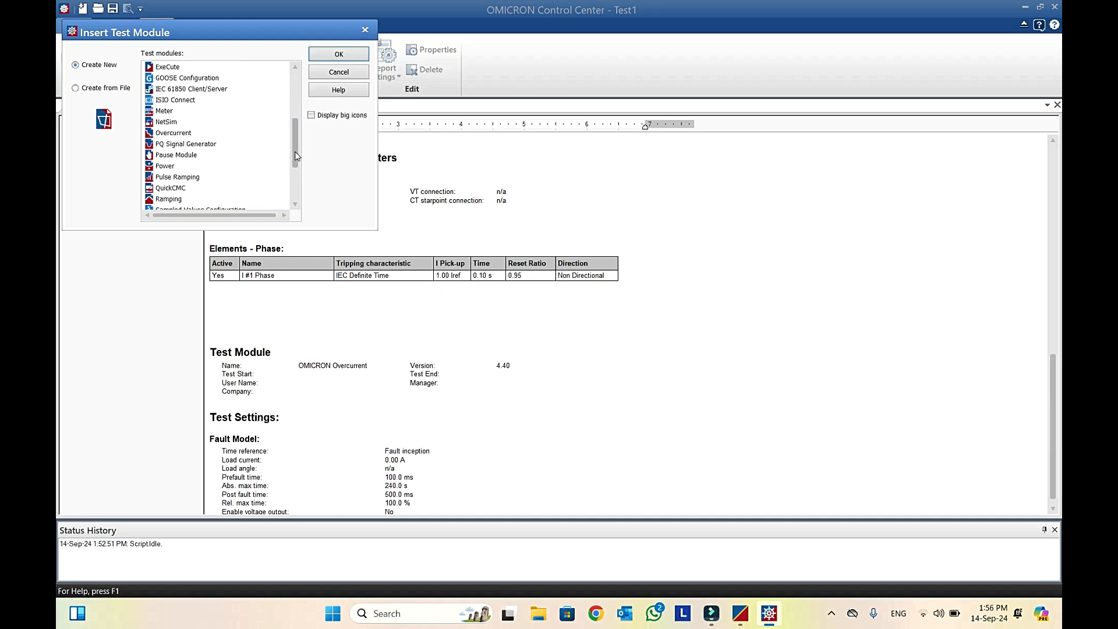
{"action": "left_click", "coordinate": [176, 134]}
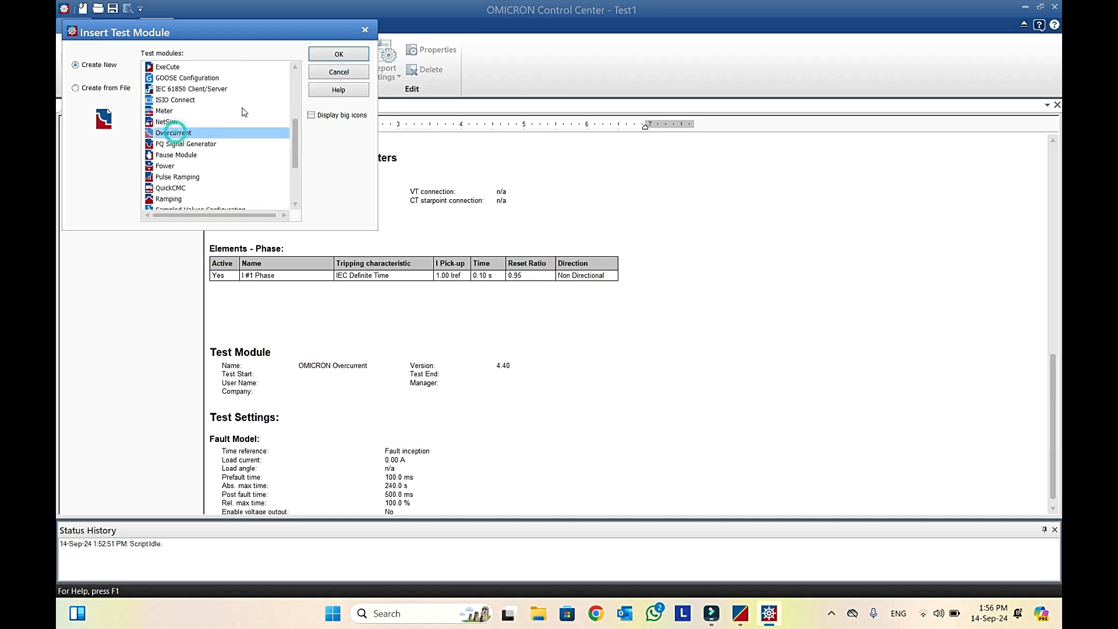
{"action": "left_click", "coordinate": [341, 54]}
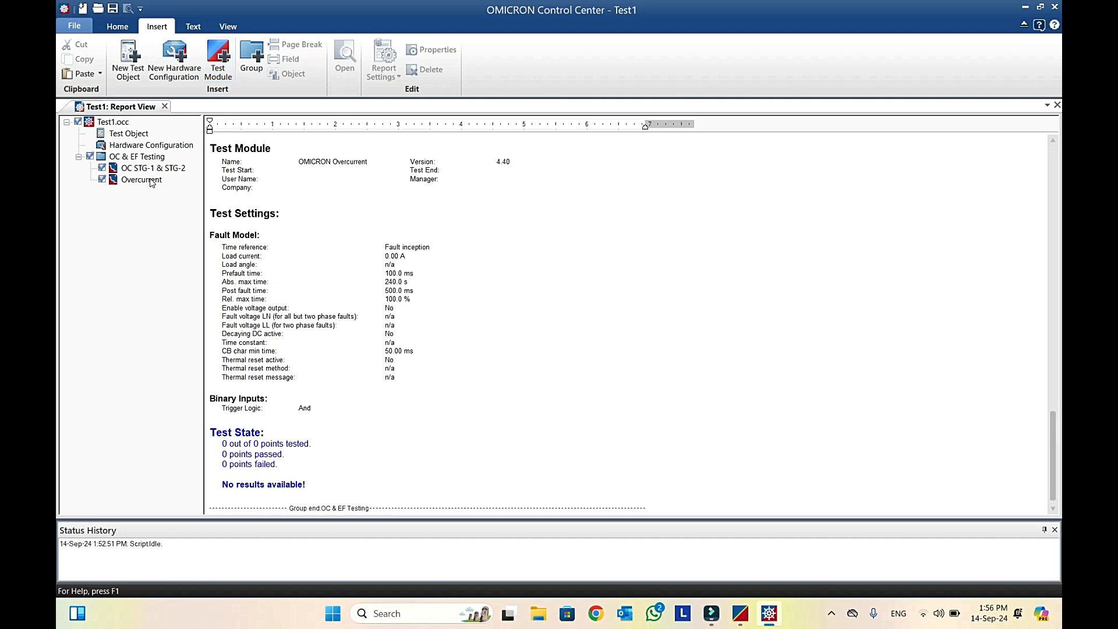
Step: Set the second Overcurrent module's title to "EF STG-1 & STG-2"
{"action": "right_click", "coordinate": [152, 182]}
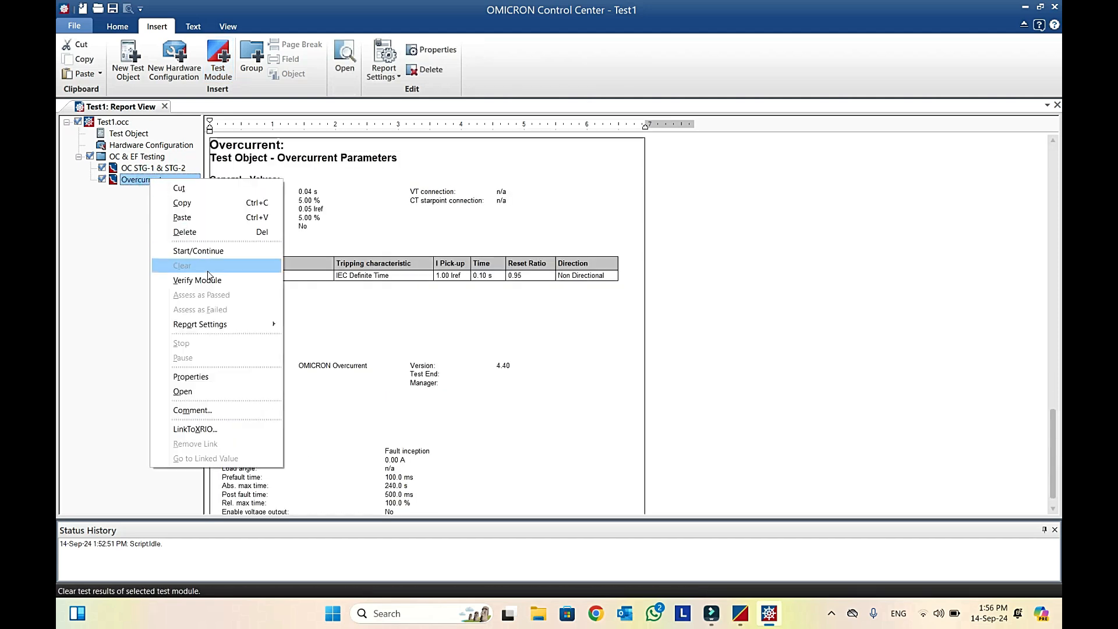
{"action": "left_click", "coordinate": [195, 376]}
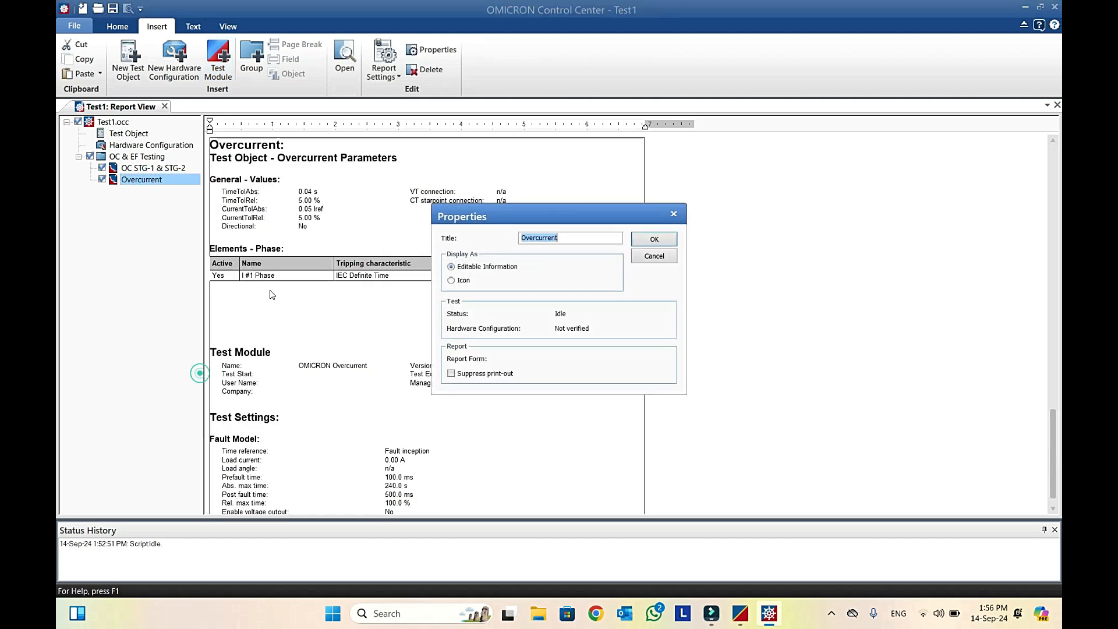
{"action": "type", "text": "EF"}
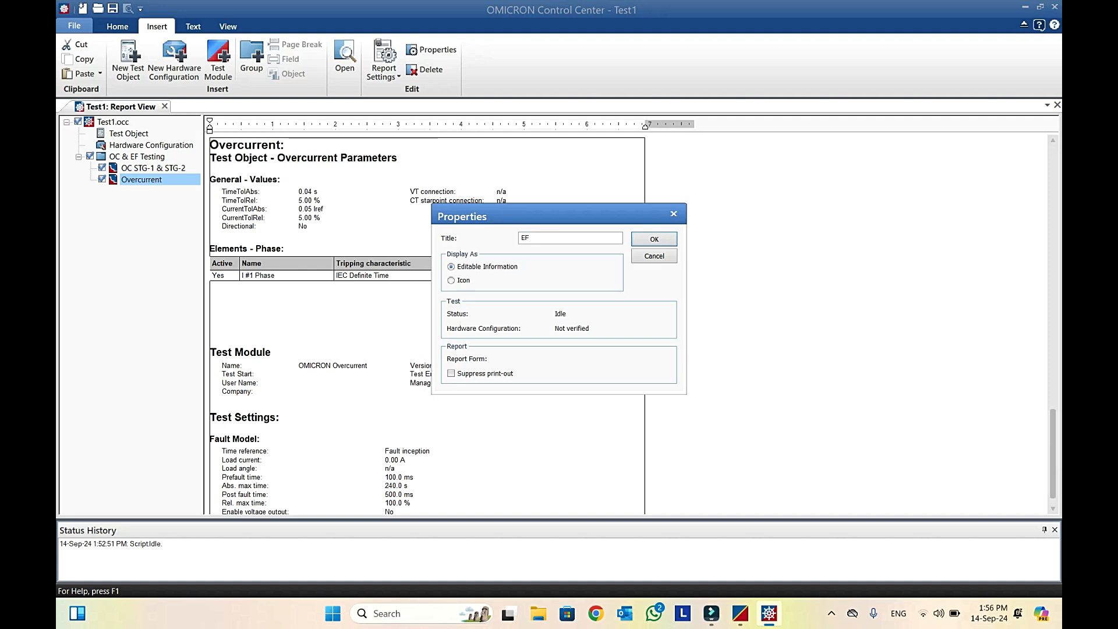
{"action": "type", "text": " STG-1 & STG-2"}
{"action": "key", "text": "Return"}
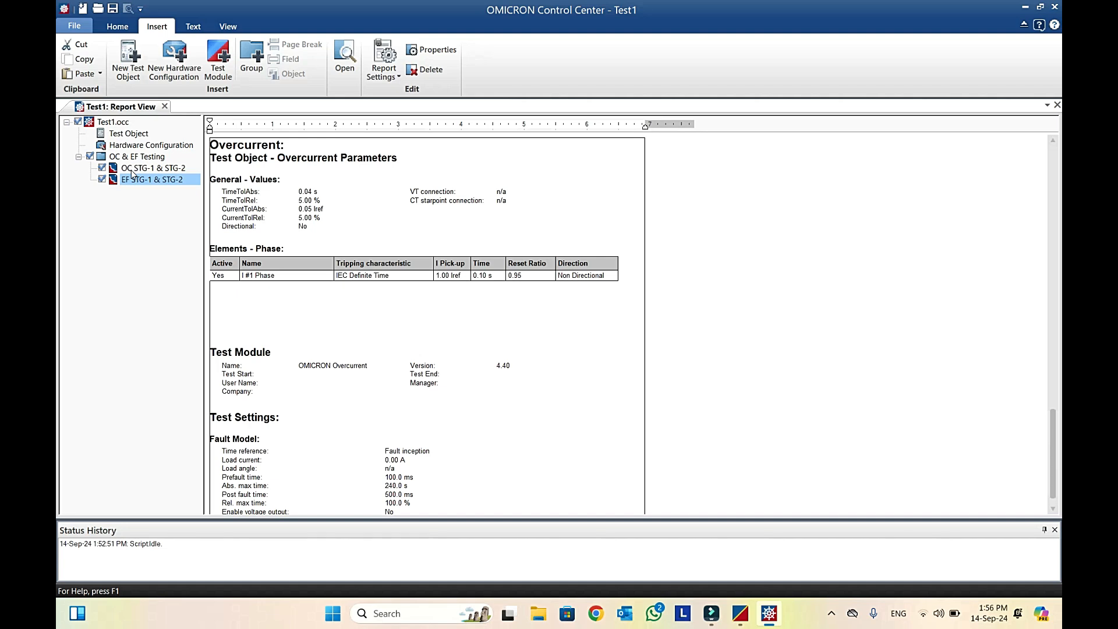
Step: Open the OC STG-1 & STG-2 module in a maximized window and view its Pick-up / Drop-off Test settings
{"action": "left_click", "coordinate": [166, 169]}
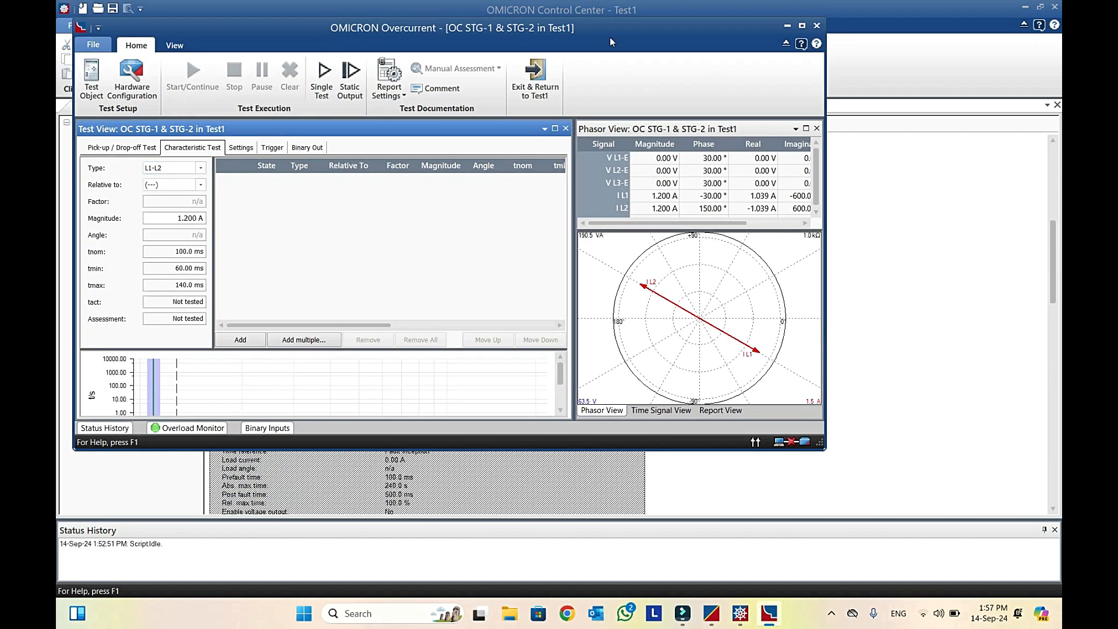
{"action": "left_click", "coordinate": [803, 26]}
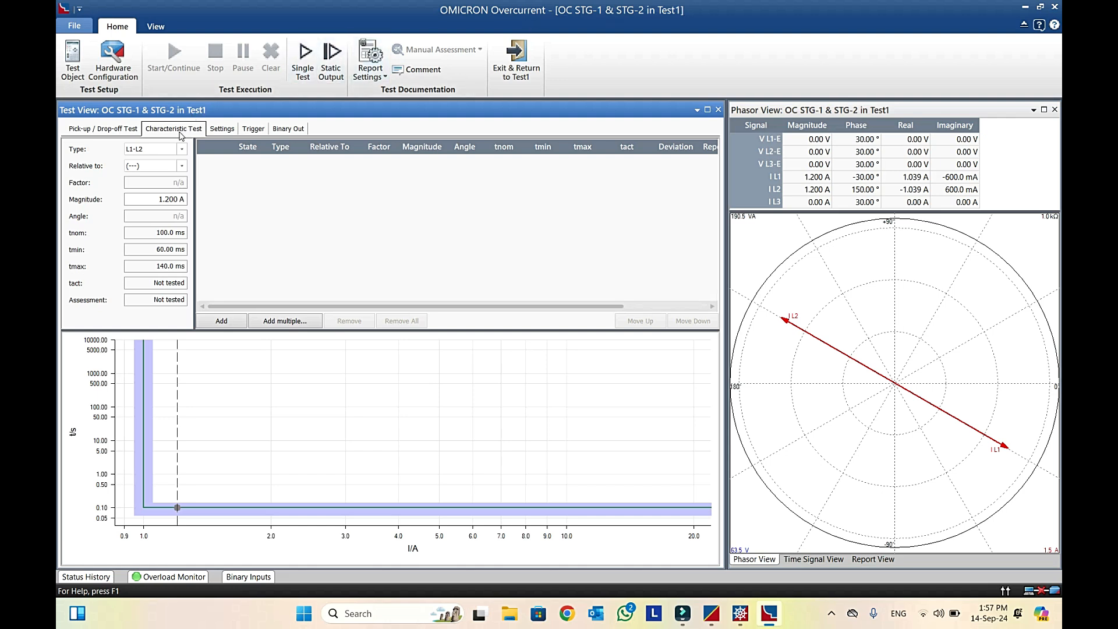
{"action": "left_click", "coordinate": [122, 131]}
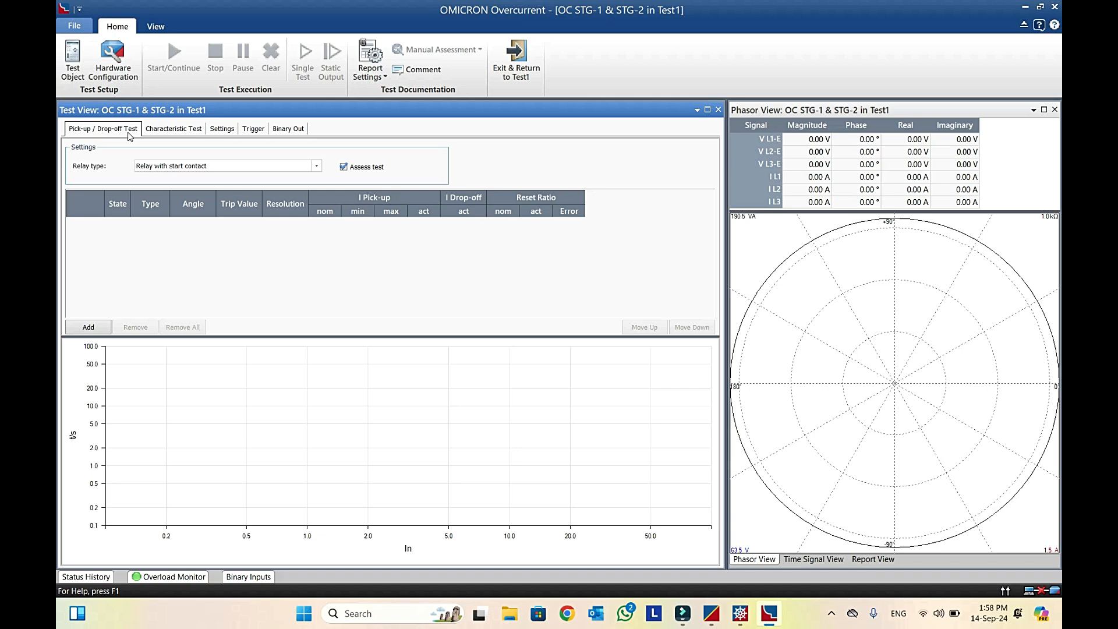
Step: View the Overcurrent function under RIO in the module's test object, and close the test object and the module
{"action": "left_click", "coordinate": [74, 69]}
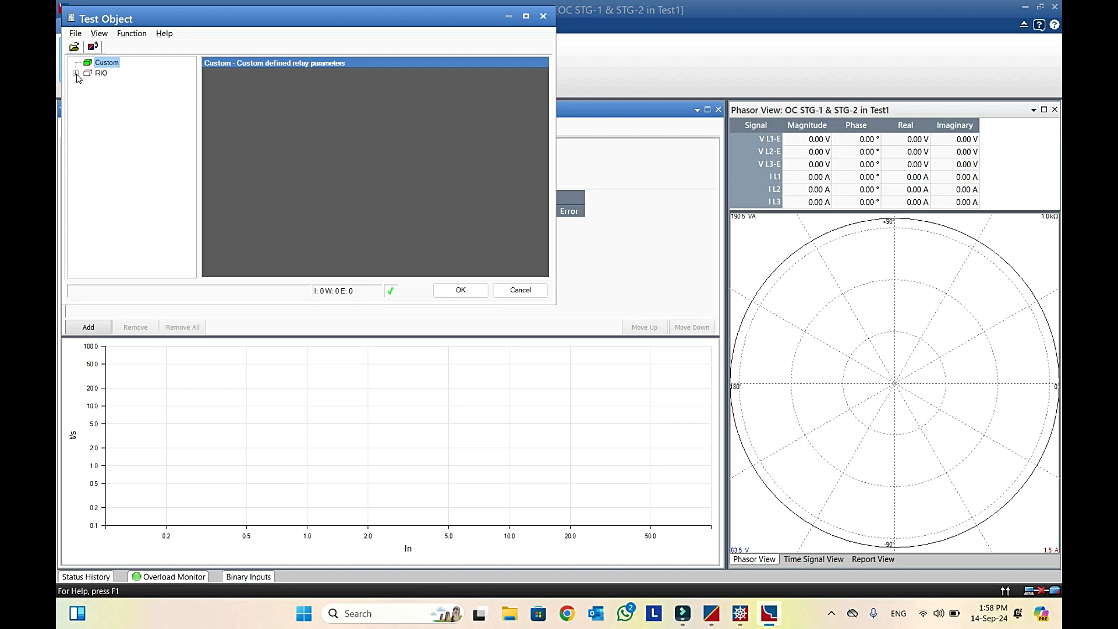
{"action": "left_click", "coordinate": [76, 74]}
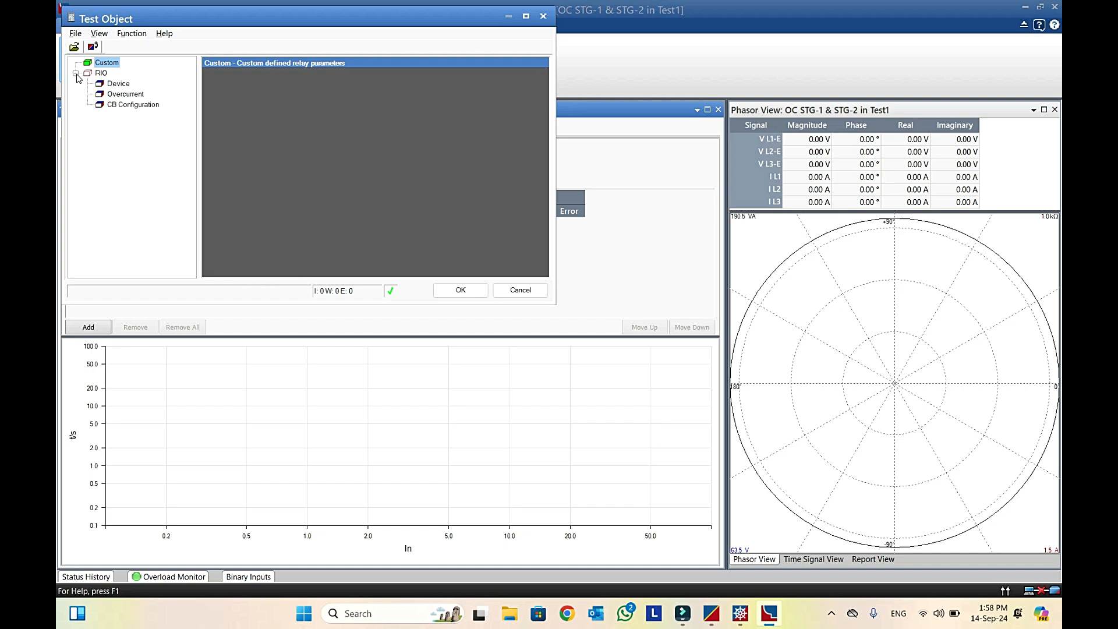
{"action": "left_click", "coordinate": [128, 96]}
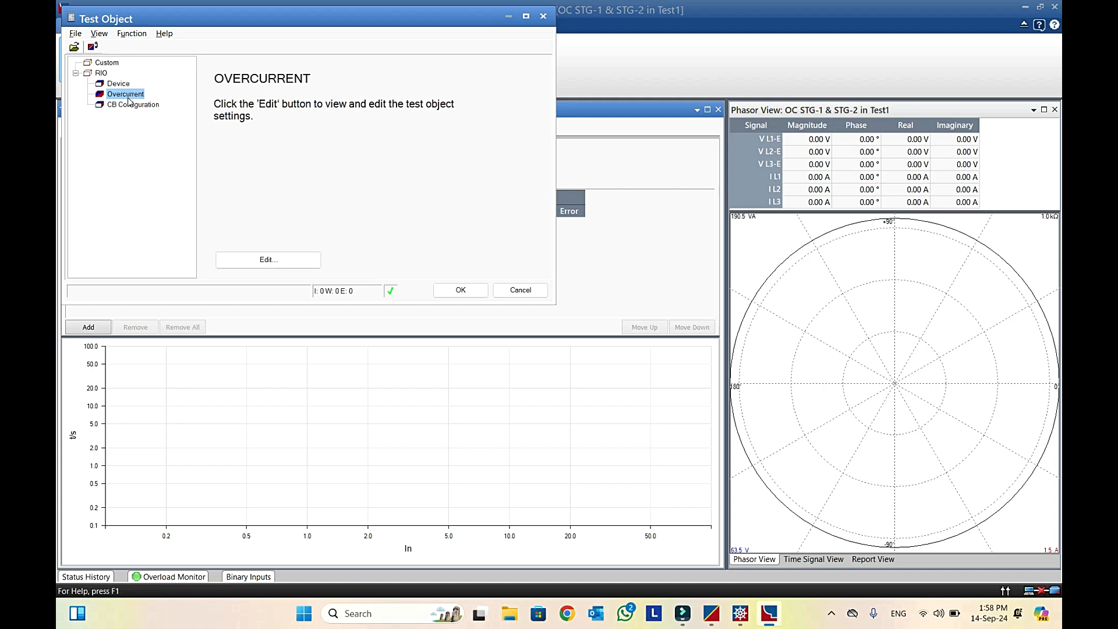
{"action": "left_click_drag", "start_coordinate": [212, 20], "coordinate": [318, 52]}
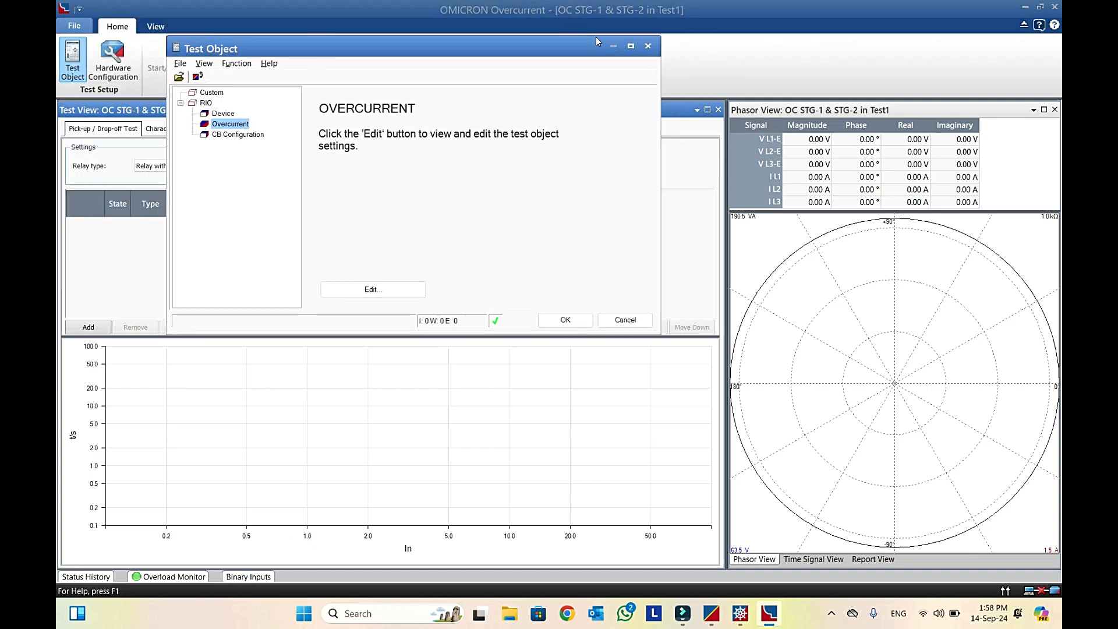
{"action": "left_click", "coordinate": [648, 49]}
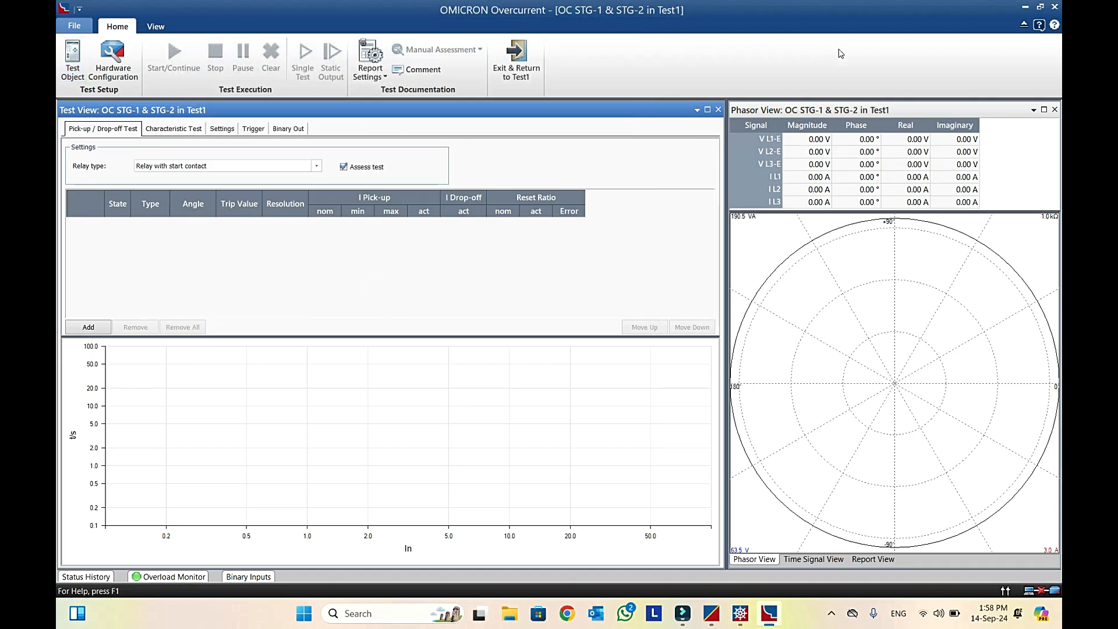
{"action": "left_click", "coordinate": [1057, 8]}
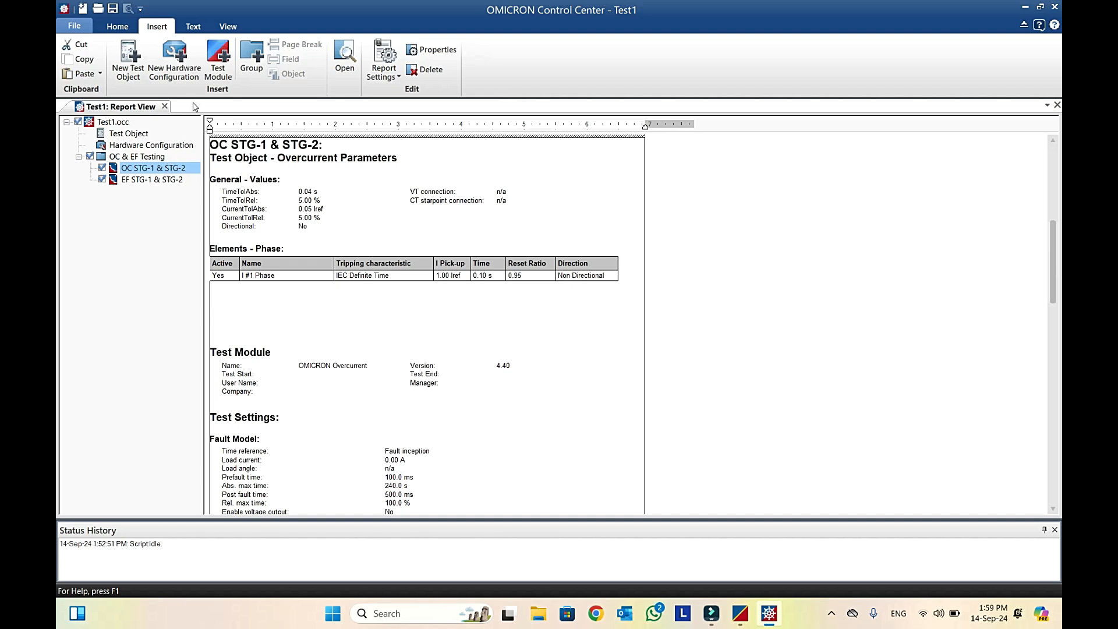
Step: Reopen the OC STG-1 & STG-2 module and add another Overcurrent function under RIO in its test object
{"action": "left_click", "coordinate": [140, 168]}
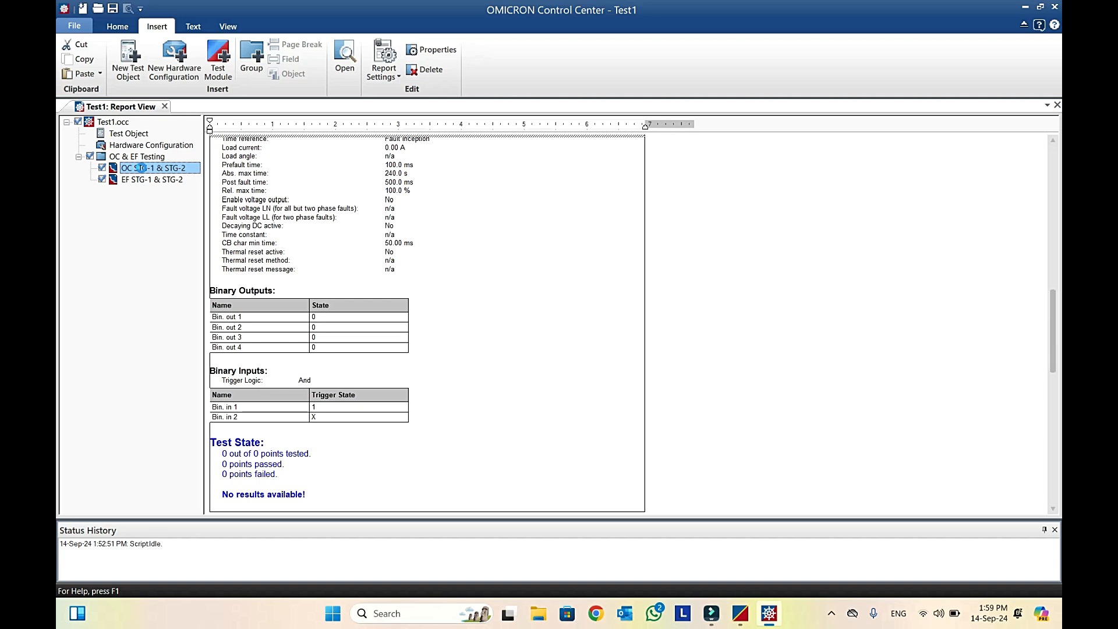
{"action": "double_click", "coordinate": [141, 168]}
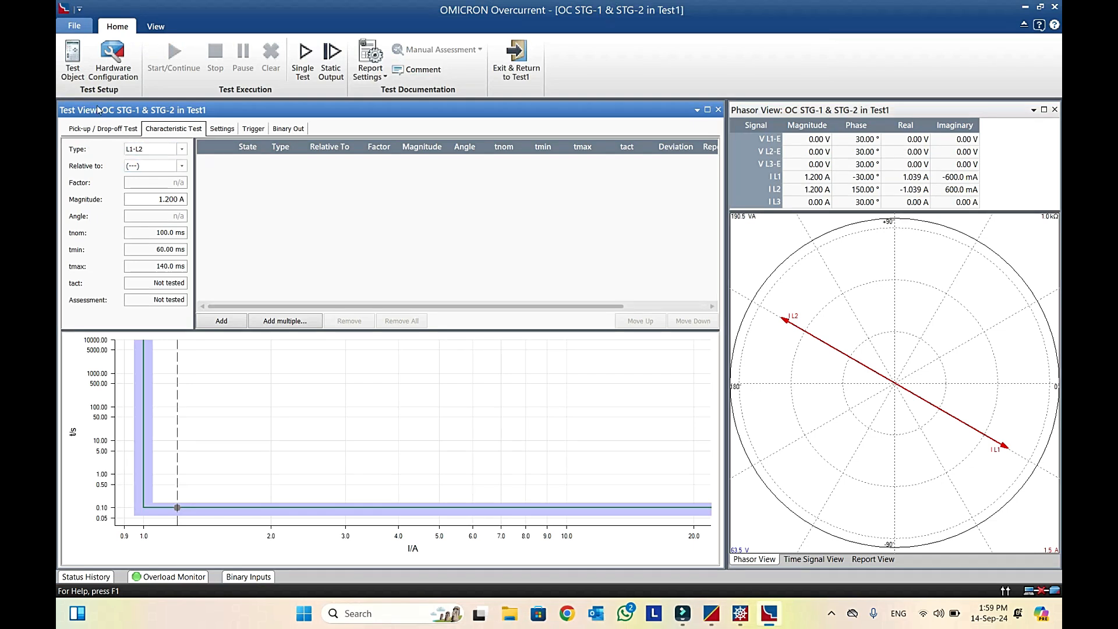
{"action": "left_click", "coordinate": [74, 71]}
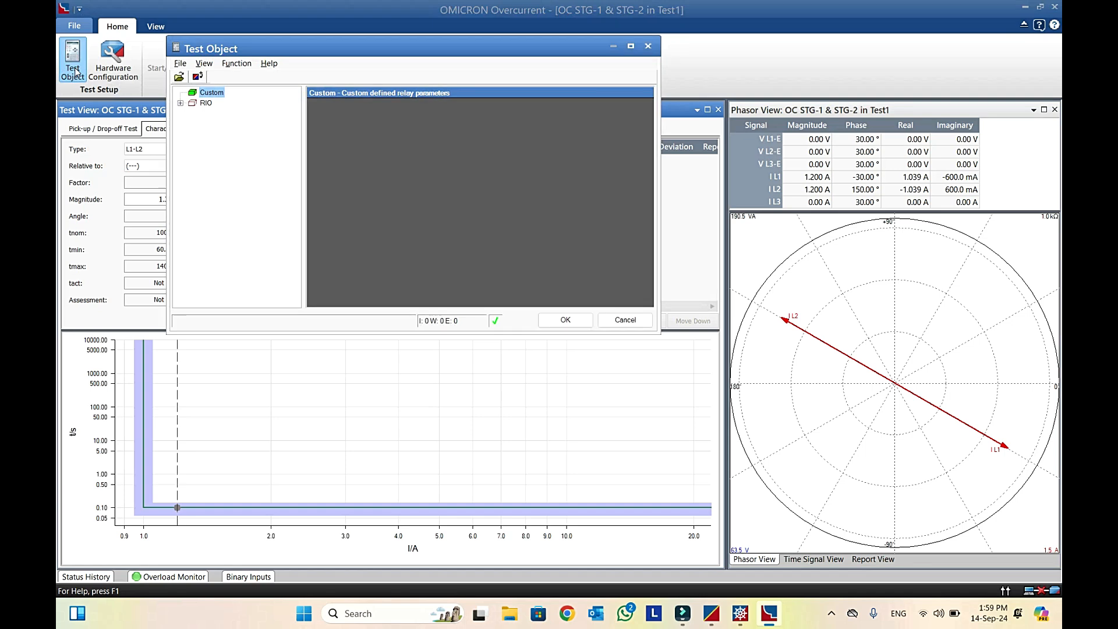
{"action": "left_click", "coordinate": [180, 104]}
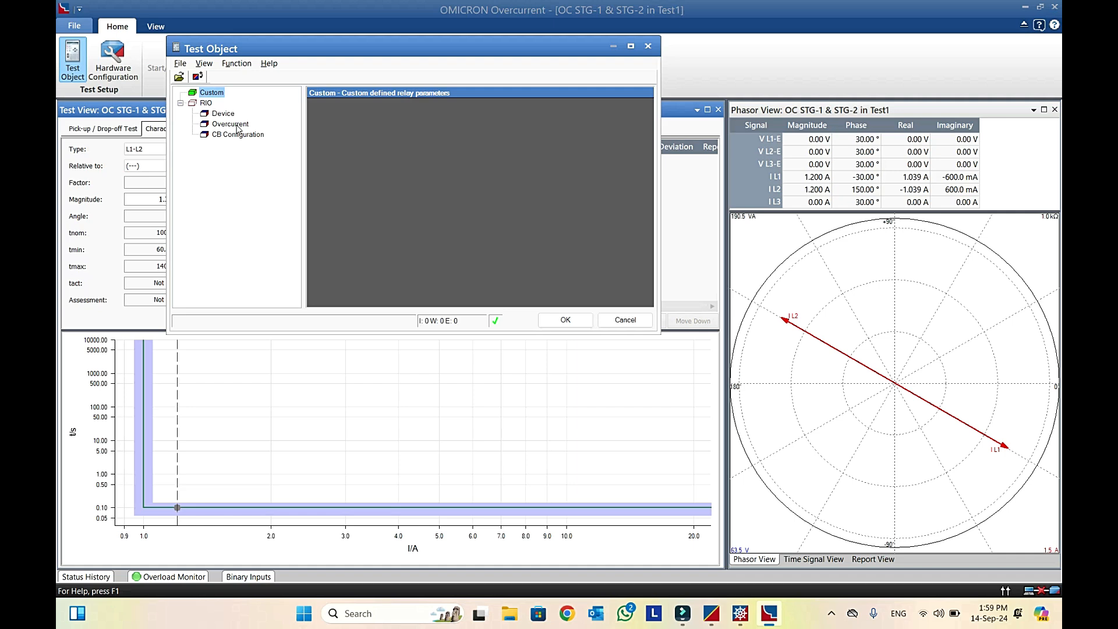
{"action": "left_click", "coordinate": [205, 103]}
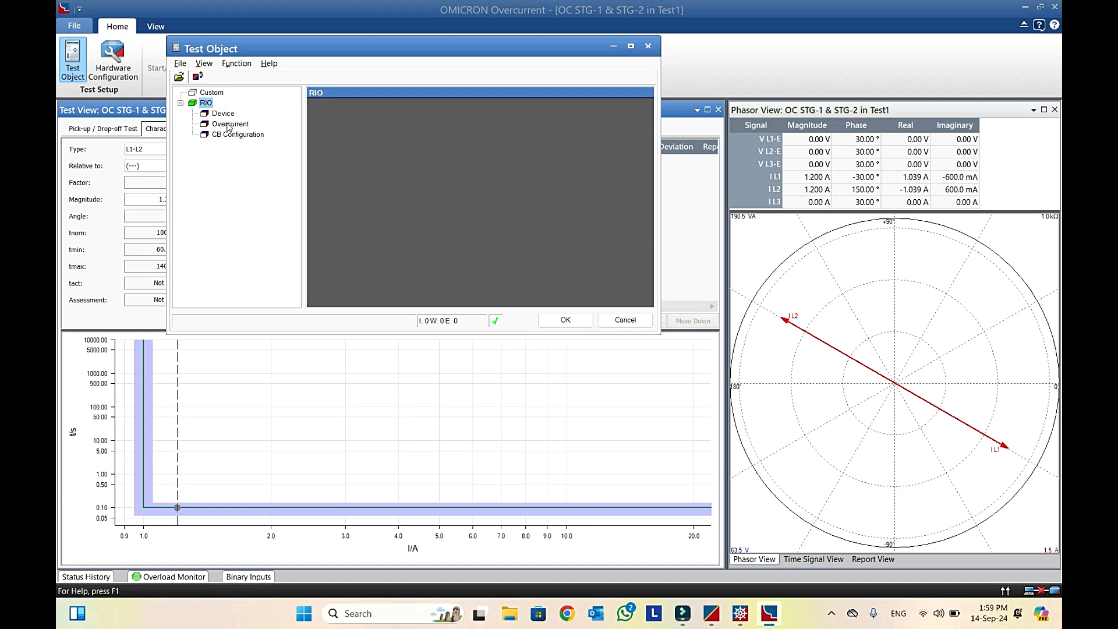
{"action": "left_click", "coordinate": [237, 63]}
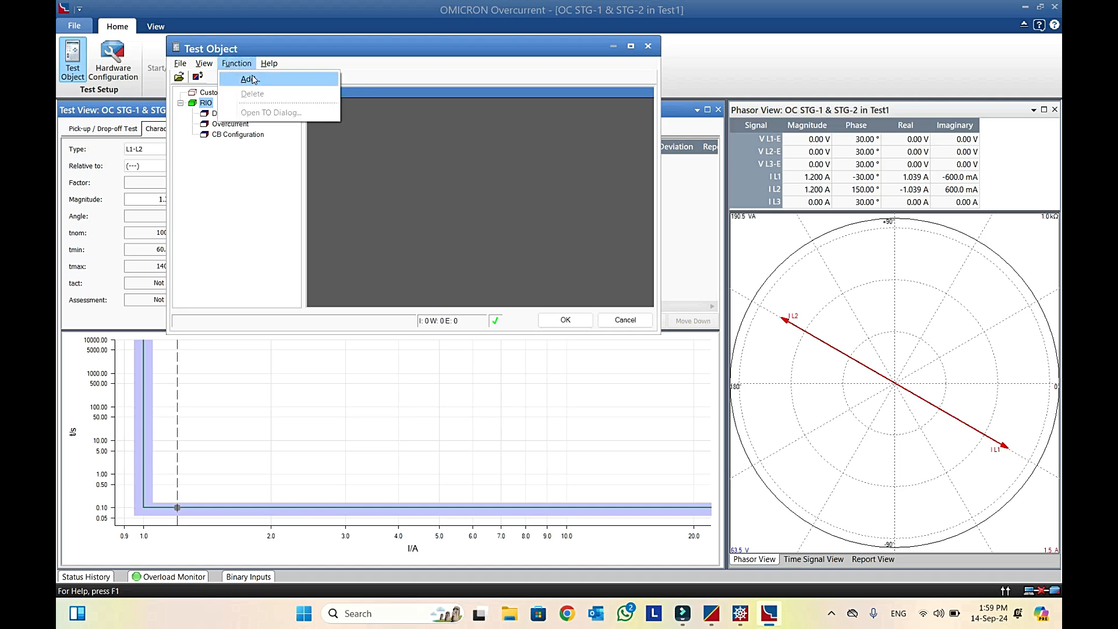
{"action": "left_click", "coordinate": [258, 81]}
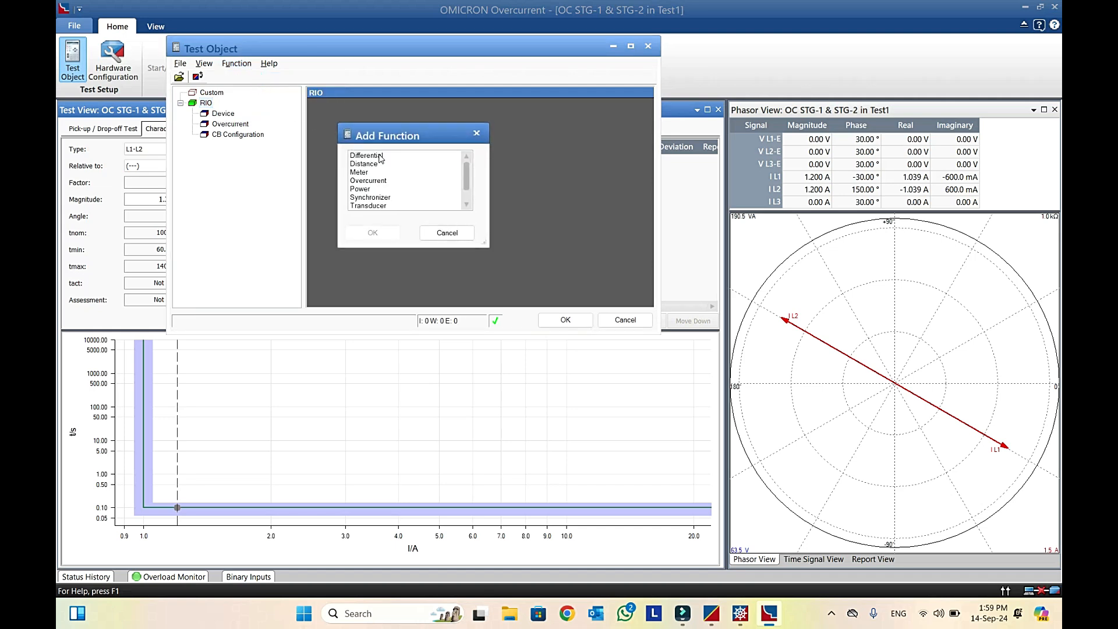
{"action": "left_click", "coordinate": [384, 186]}
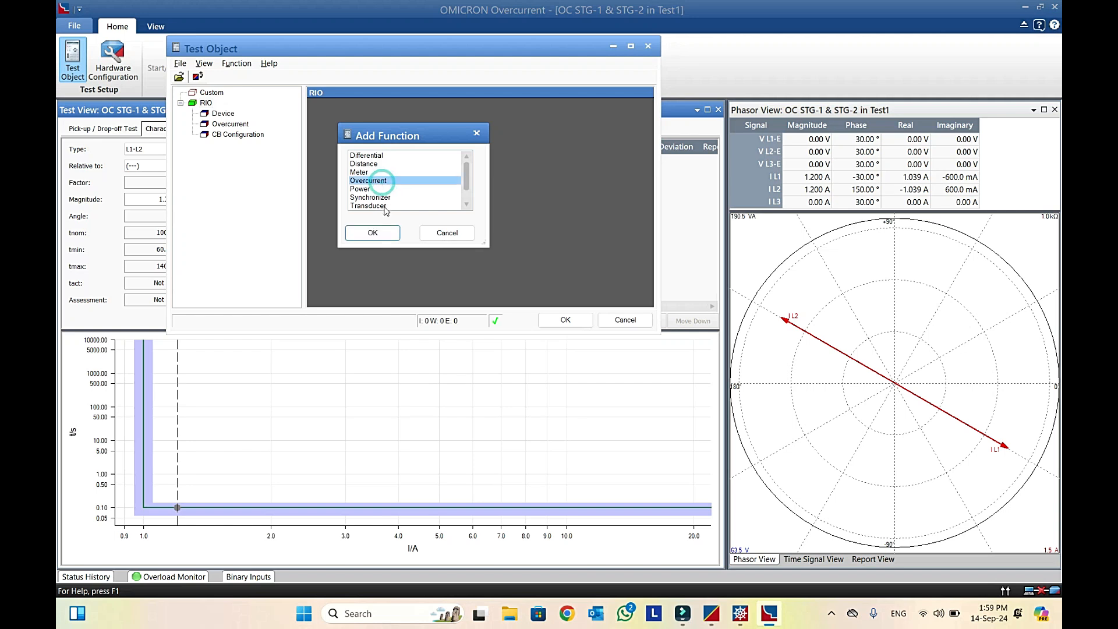
{"action": "left_click", "coordinate": [387, 235]}
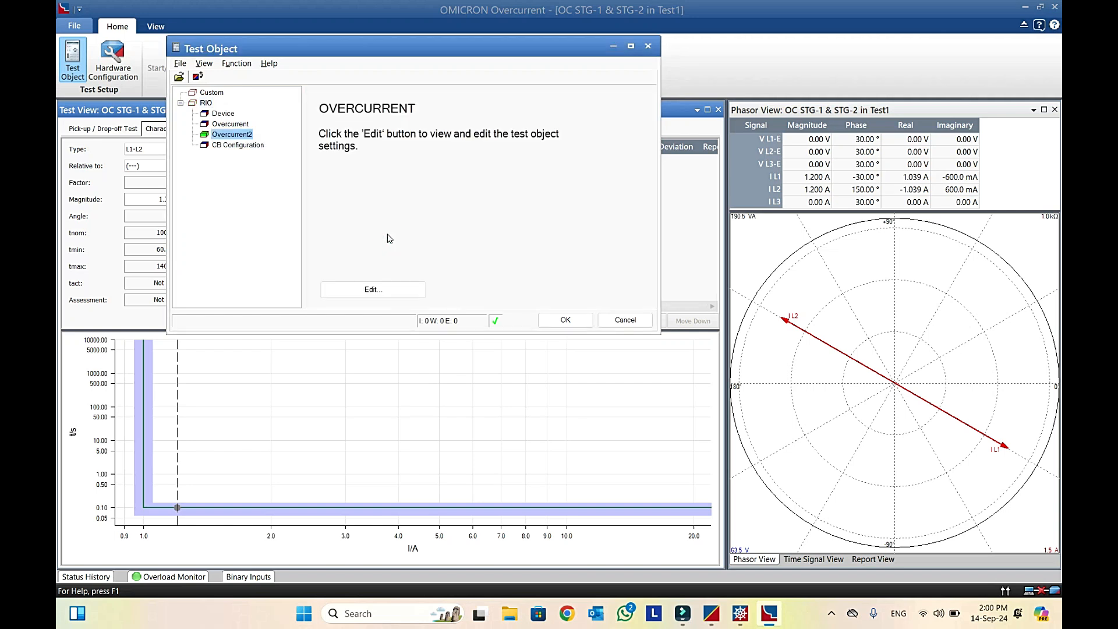
Step: Examine the CB Configuration, Overcurrent, Overcurrent2 and Device entries under RIO in the test object
{"action": "left_click", "coordinate": [238, 145]}
{"action": "left_click", "coordinate": [230, 124]}
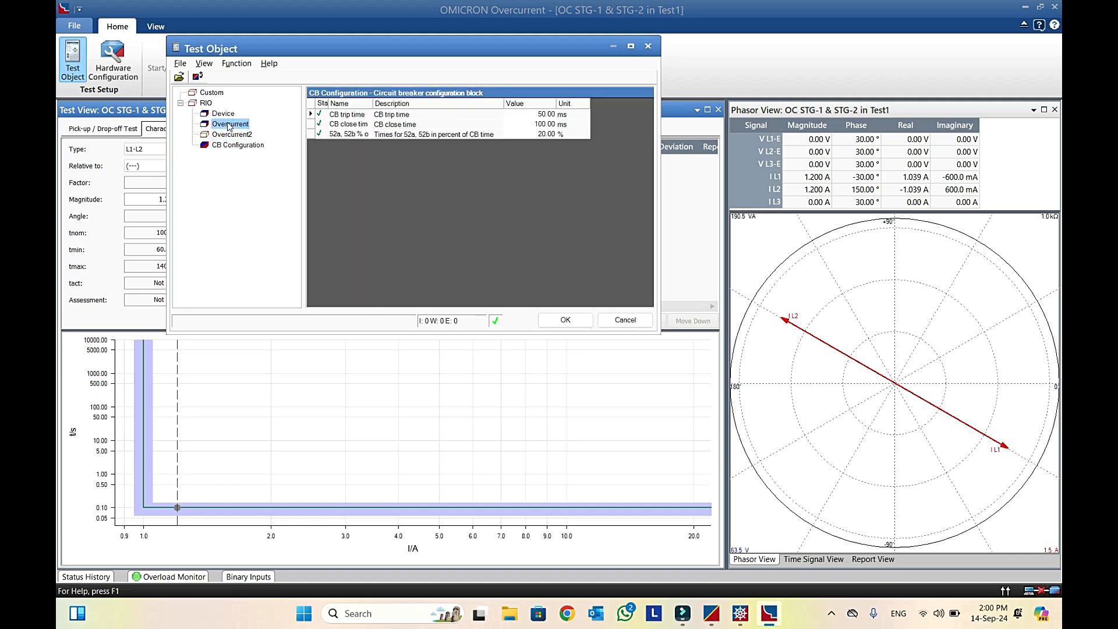
{"action": "left_click", "coordinate": [228, 135]}
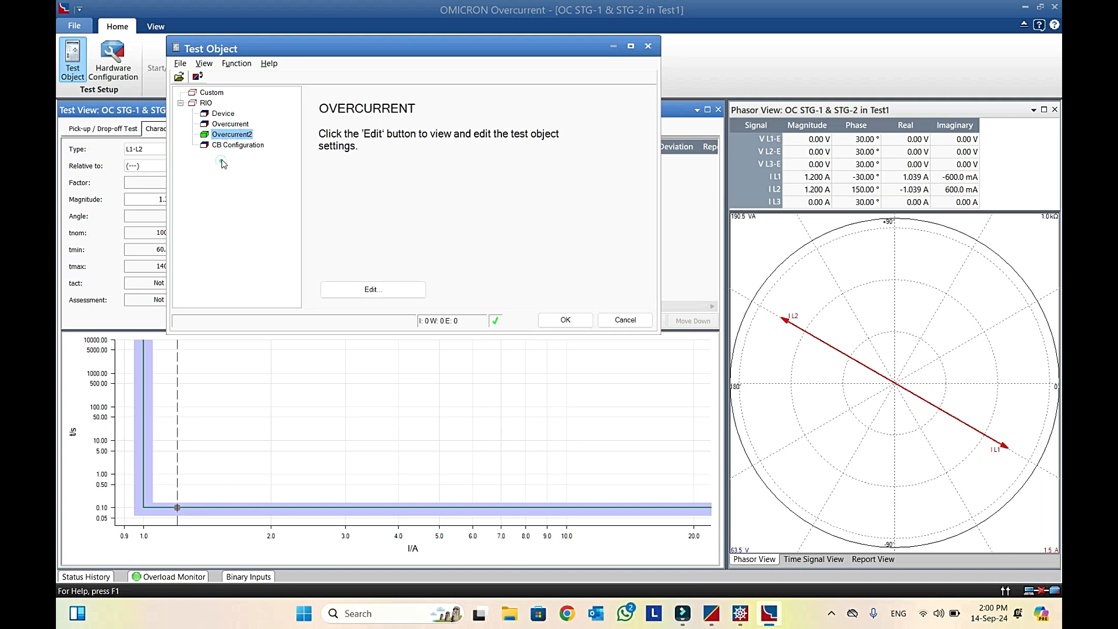
{"action": "left_click", "coordinate": [236, 125]}
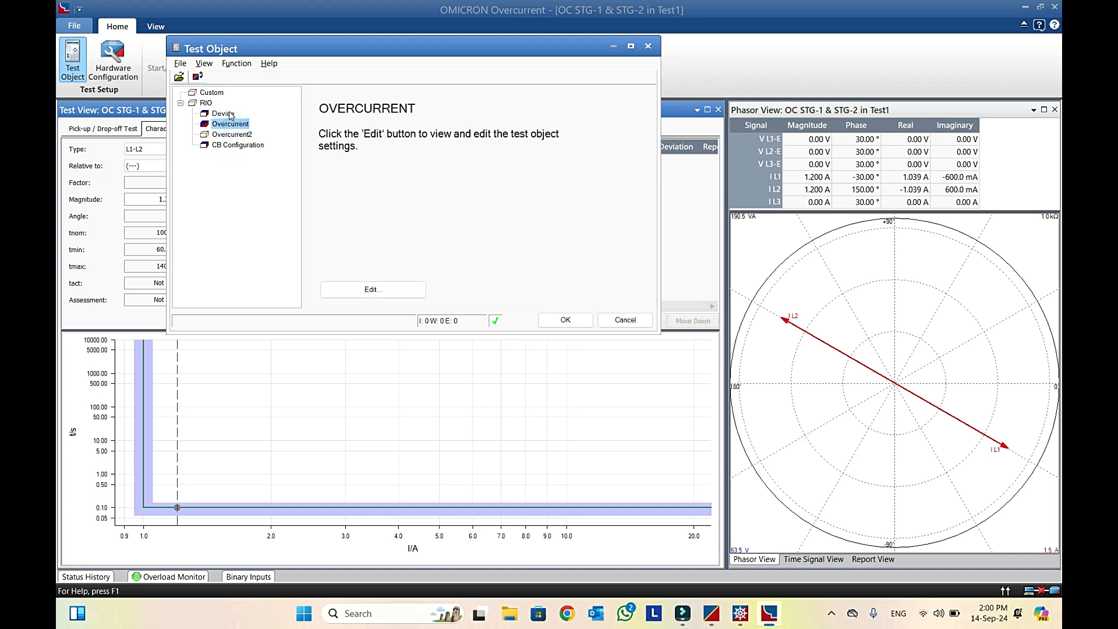
{"action": "left_click", "coordinate": [225, 114]}
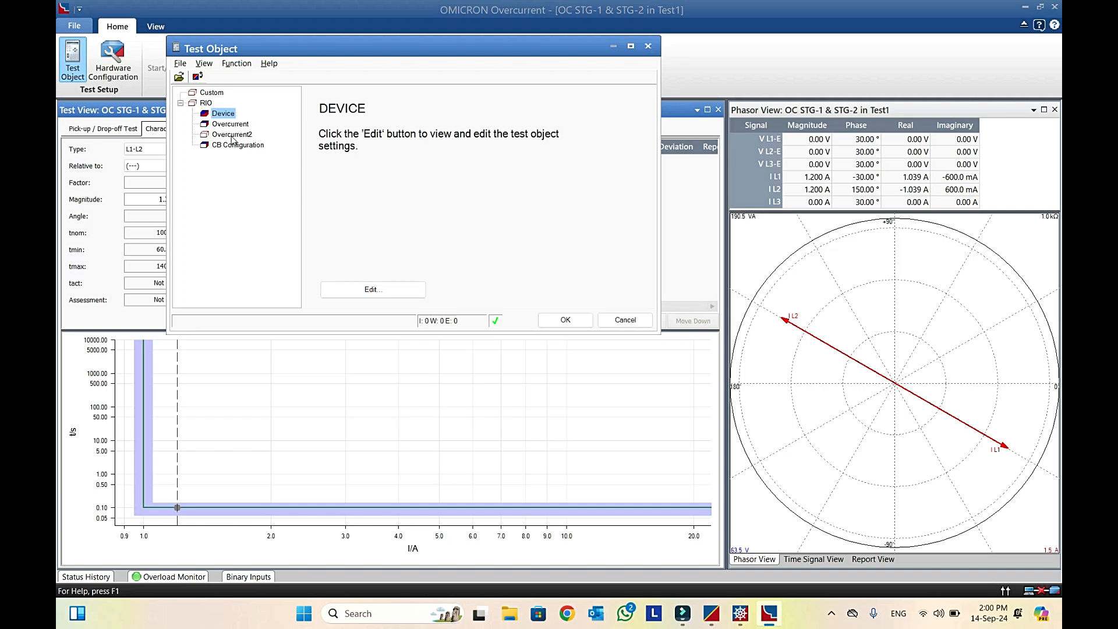
Step: Set Overcurrent2 as the active function and switch the active function back to Overcurrent
{"action": "right_click", "coordinate": [227, 137]}
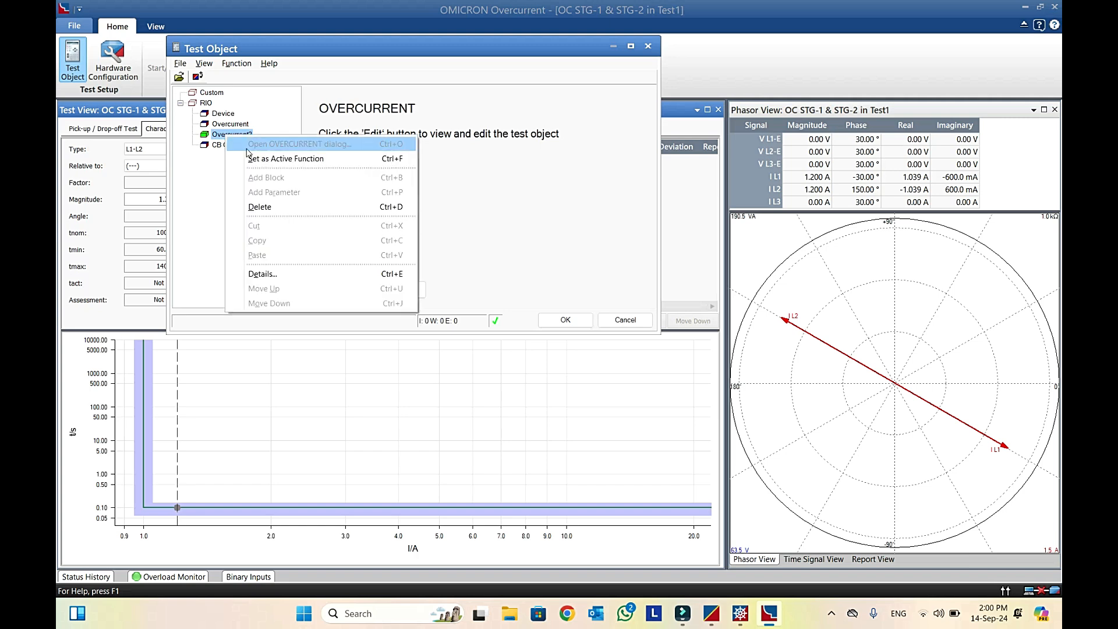
{"action": "left_click", "coordinate": [294, 163]}
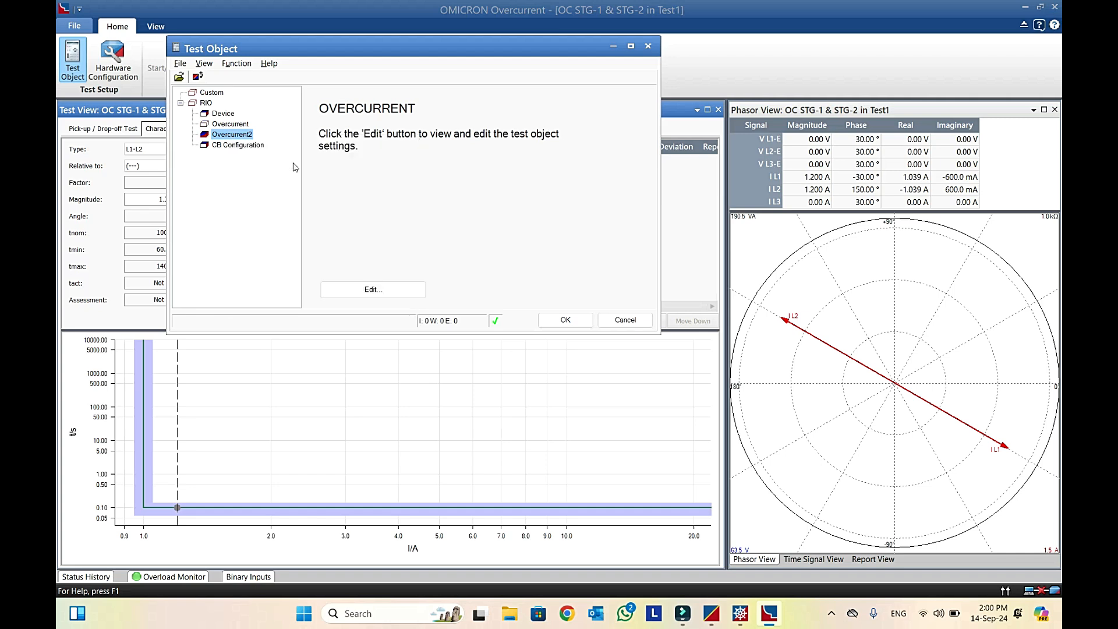
{"action": "right_click", "coordinate": [218, 125]}
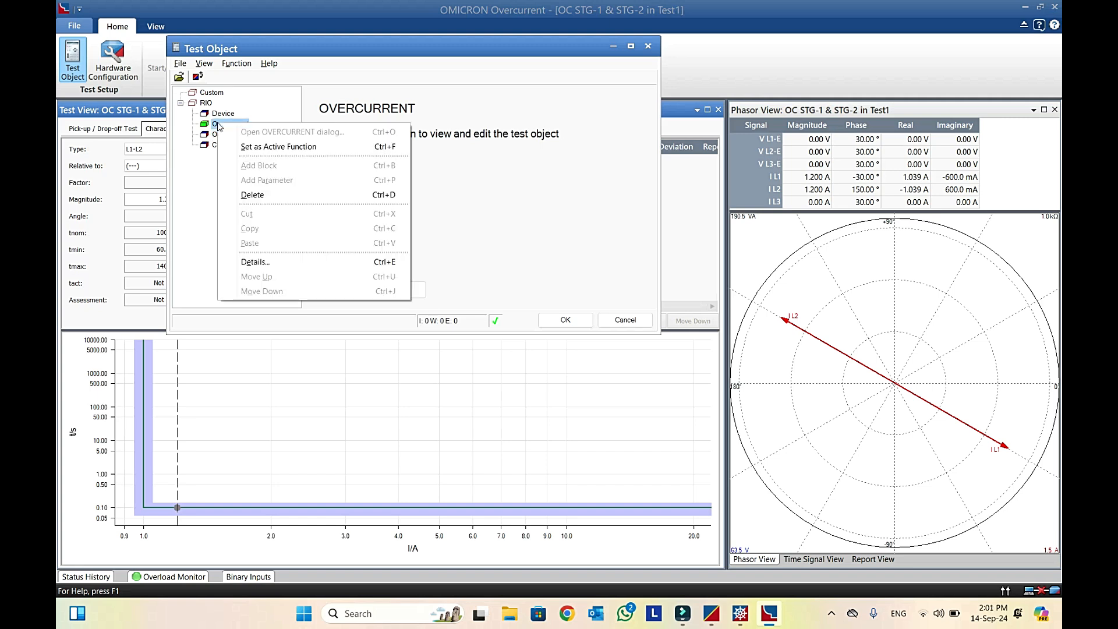
{"action": "left_click", "coordinate": [260, 149]}
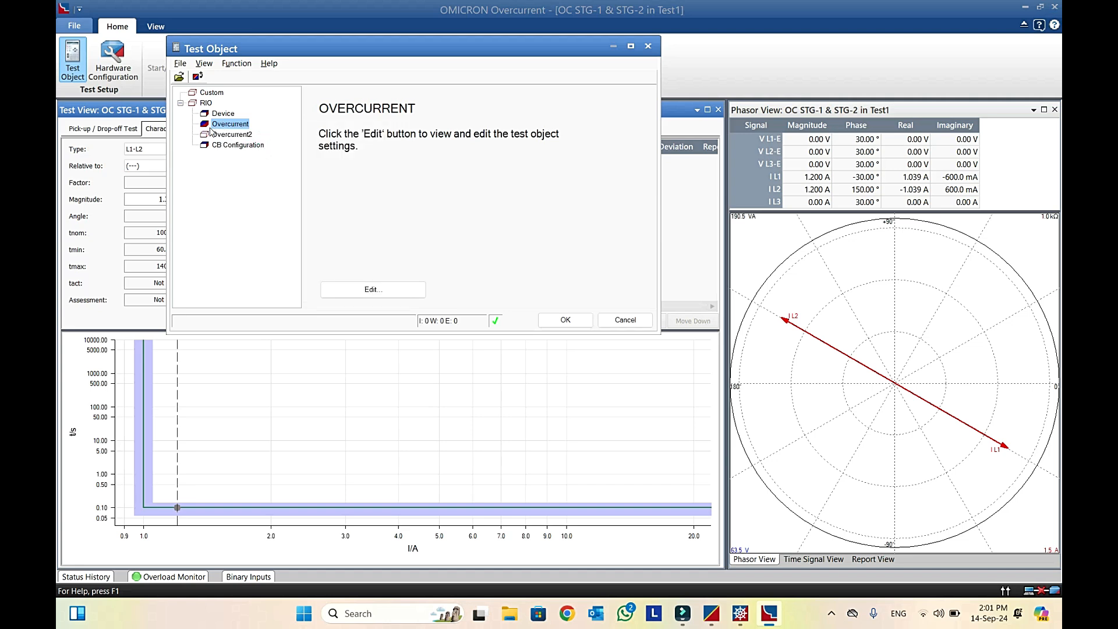
Step: View the relay parameters and elements of the Overcurrent function, and close its protection parameters
{"action": "right_click", "coordinate": [244, 129]}
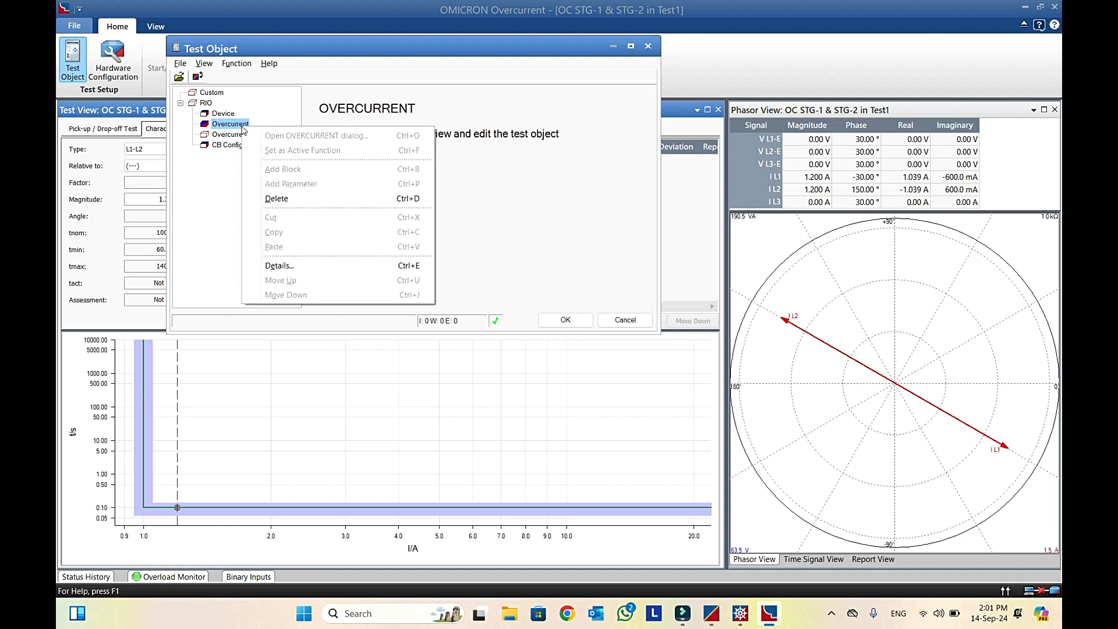
{"action": "double_click", "coordinate": [236, 129]}
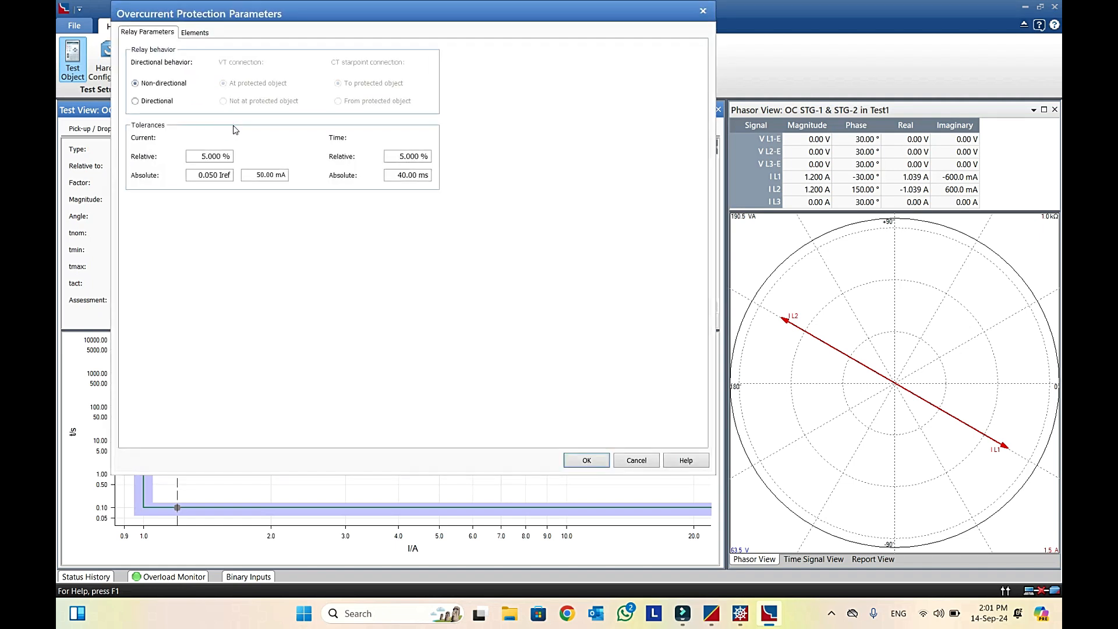
{"action": "left_click", "coordinate": [202, 35]}
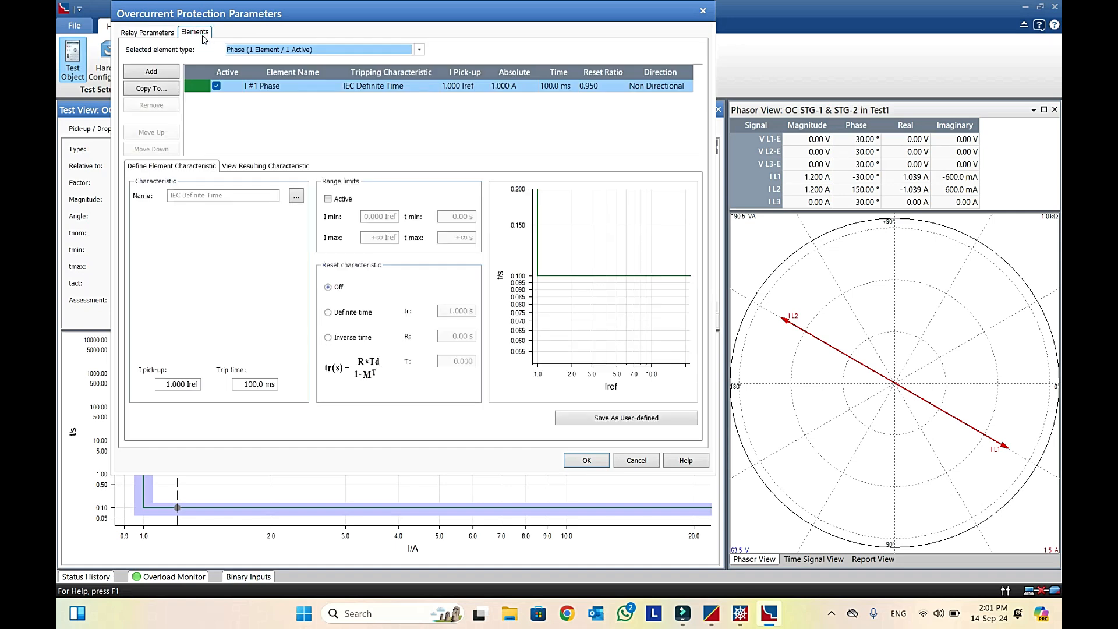
{"action": "left_click", "coordinate": [703, 13]}
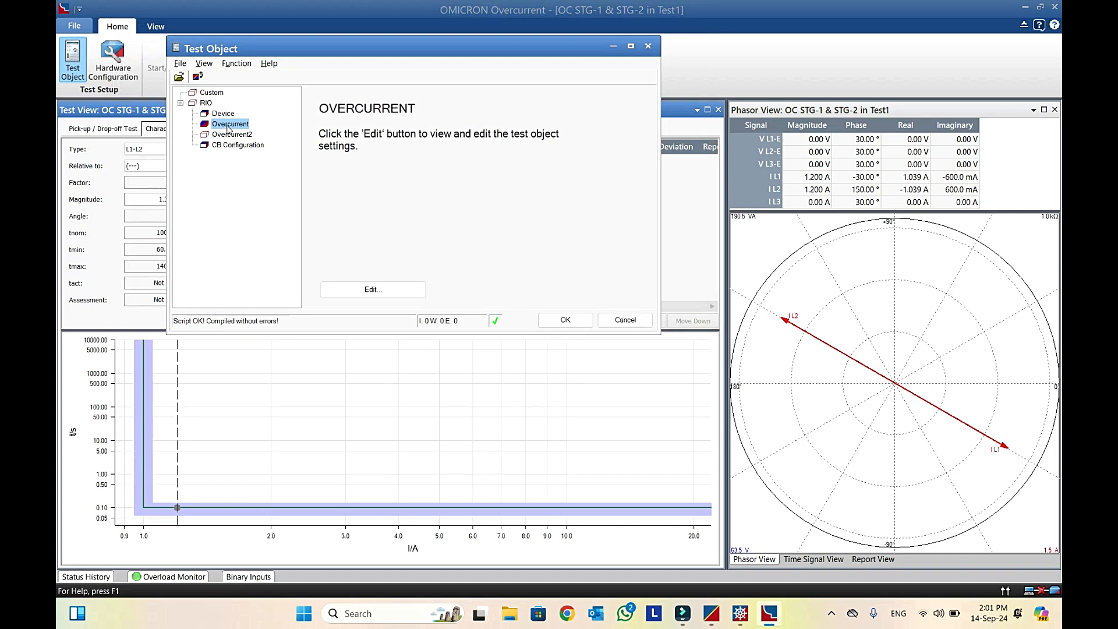
Step: Reopen the Overcurrent function's protection parameters and add a second phase element
{"action": "double_click", "coordinate": [239, 125]}
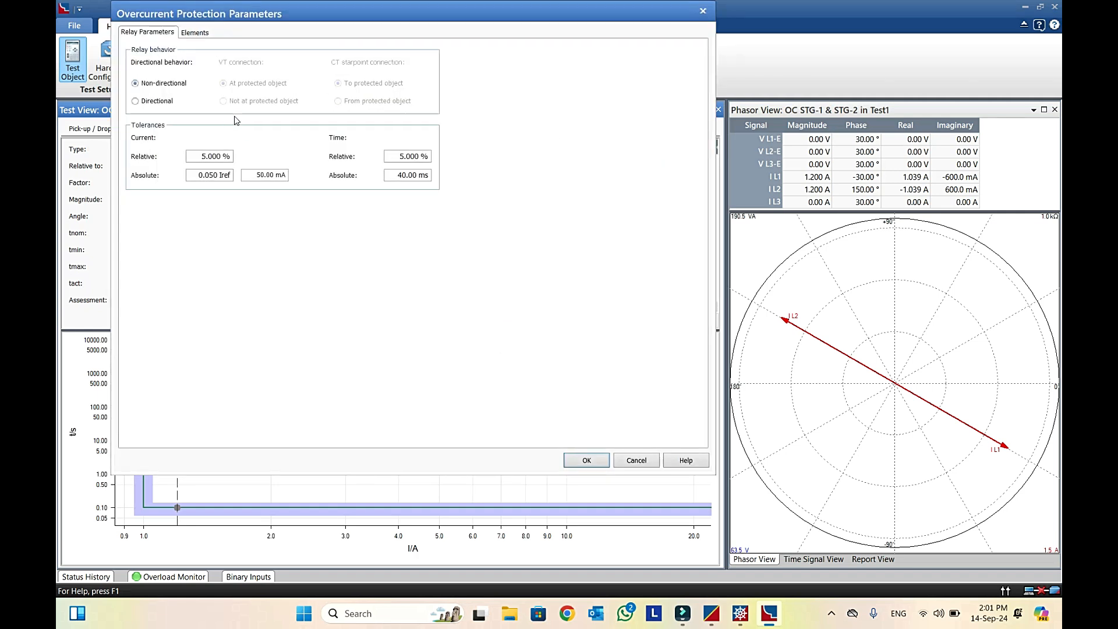
{"action": "left_click", "coordinate": [196, 32]}
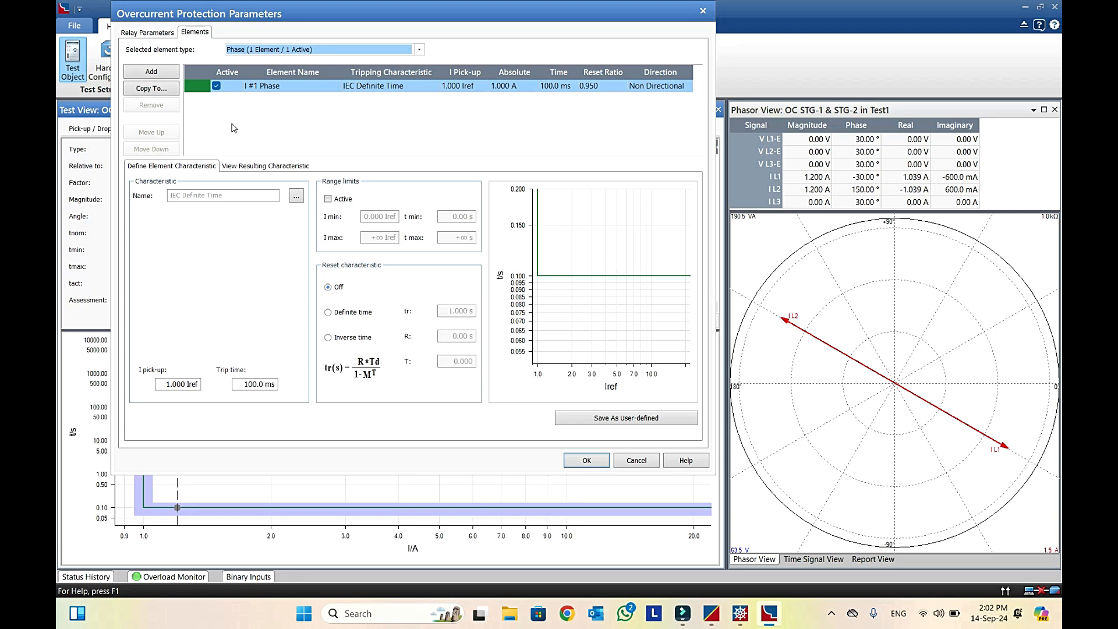
{"action": "left_click", "coordinate": [164, 77]}
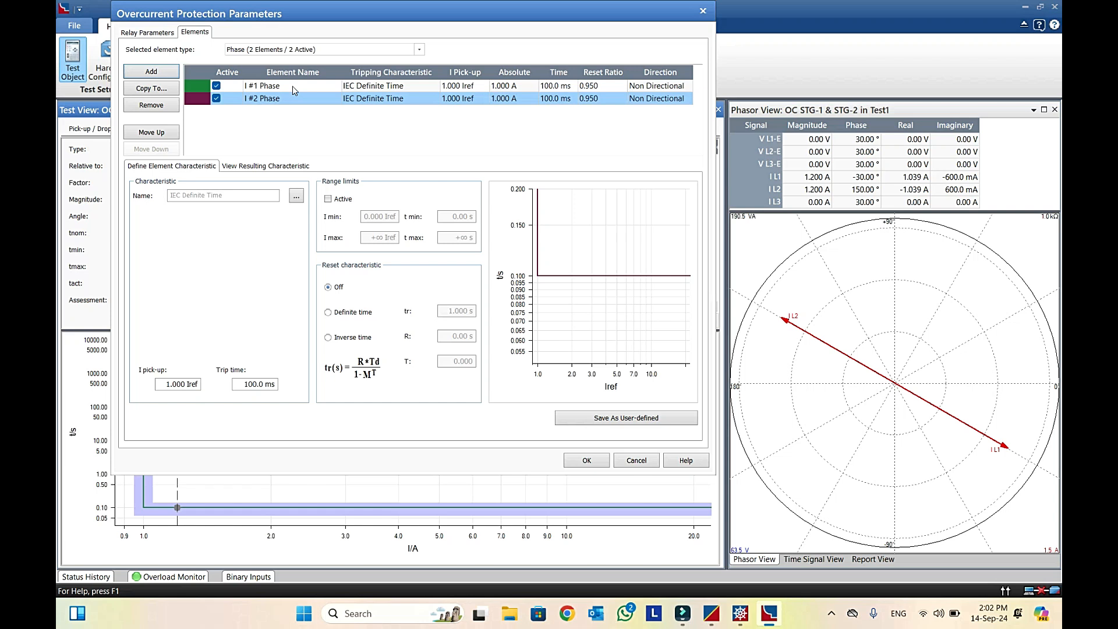
Step: Rename the two phase elements of the Overcurrent function as OC STG-1 and OC STG-2
{"action": "left_click", "coordinate": [293, 87]}
{"action": "left_click", "coordinate": [294, 86]}
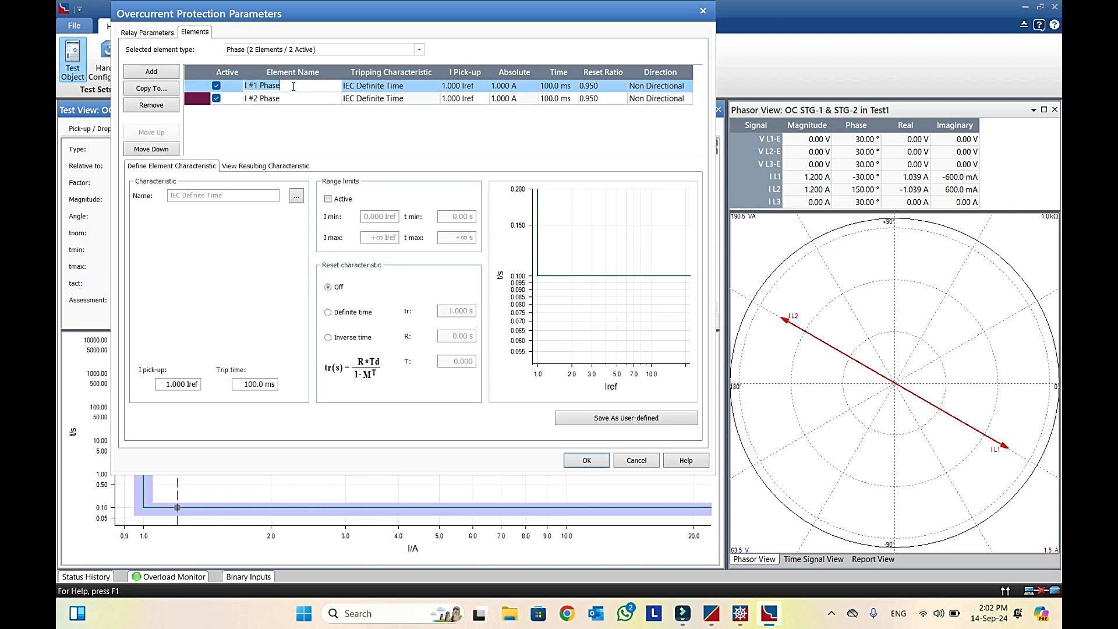
{"action": "type", "text": "OC ST-"}
{"action": "key", "text": "BackSpace"}
{"action": "type", "text": "G-1"}
{"action": "left_click", "coordinate": [295, 100]}
{"action": "left_click", "coordinate": [294, 100]}
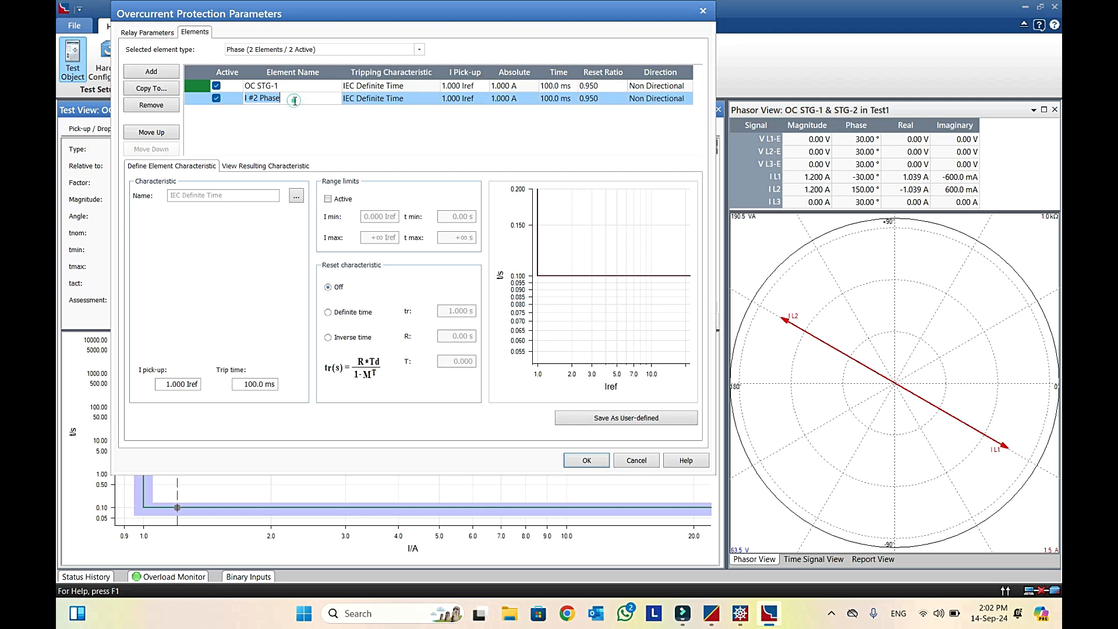
{"action": "type", "text": "OC STG-2"}
{"action": "left_click", "coordinate": [348, 122]}
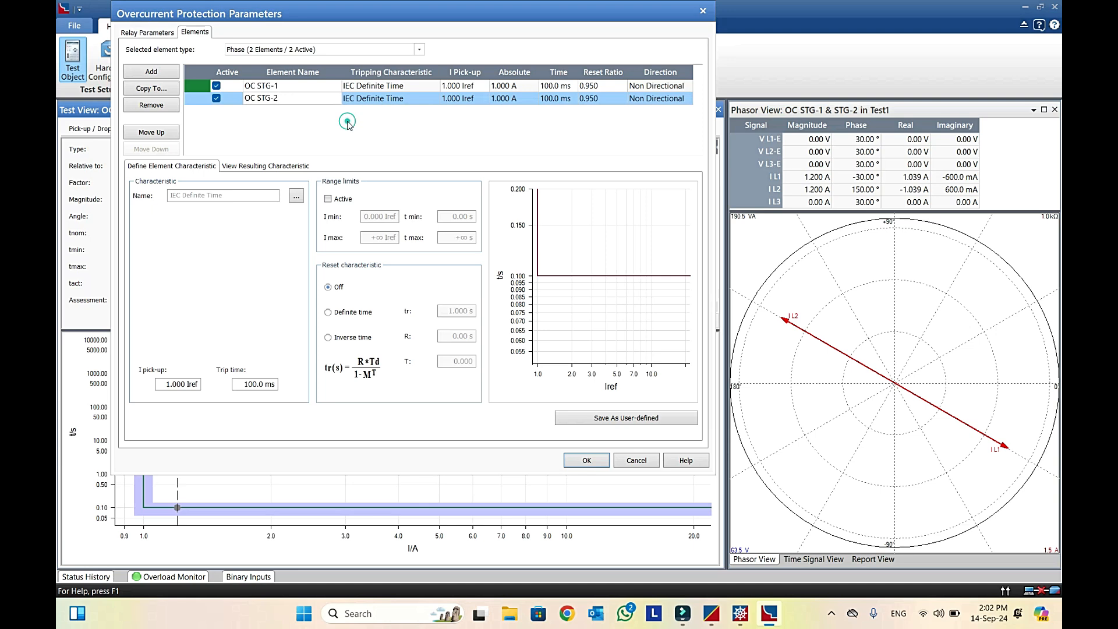
{"action": "left_click", "coordinate": [322, 123]}
Step: Select IEC Definite Time from the standard characteristics as the tripping characteristic of OC STG-1
{"action": "left_click", "coordinate": [205, 83]}
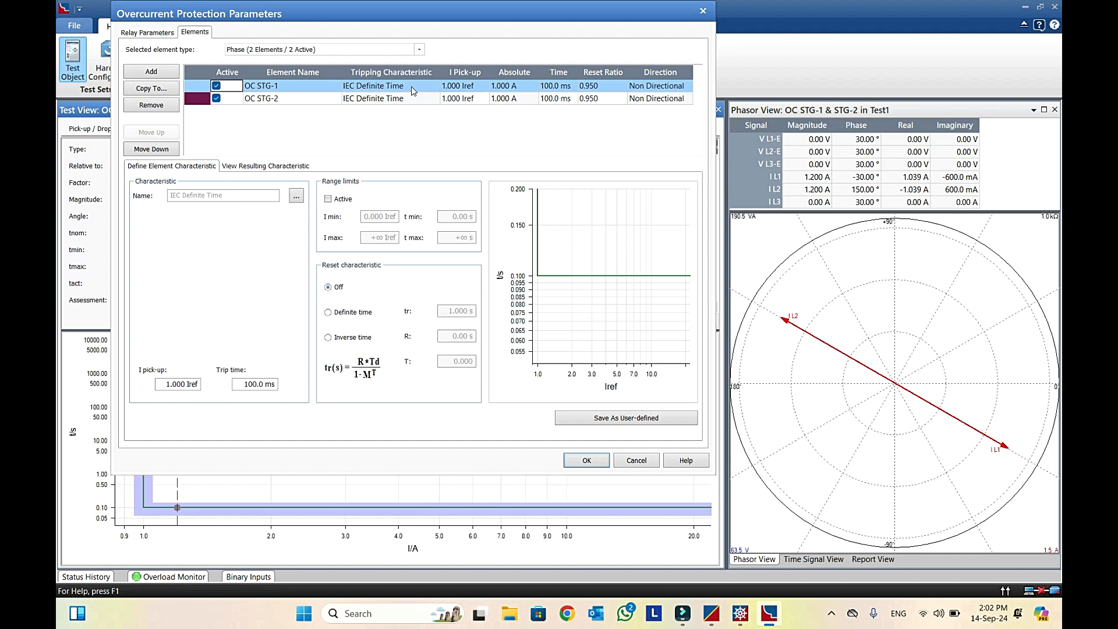
{"action": "double_click", "coordinate": [432, 86]}
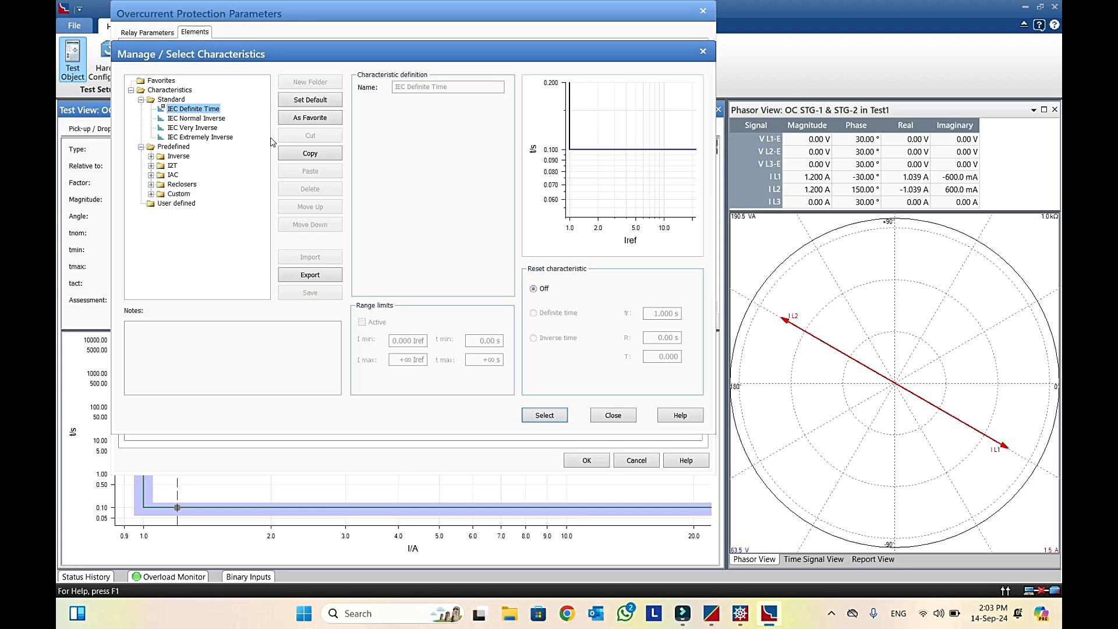
{"action": "double_click", "coordinate": [204, 111]}
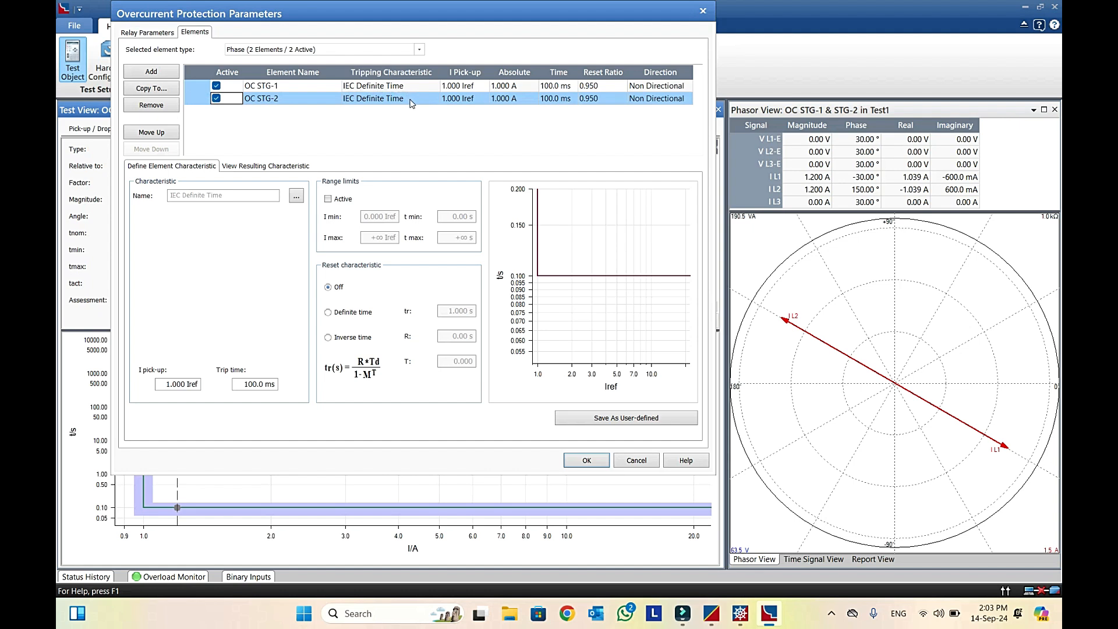
Step: Set the pick-up current of OC STG-2 to 5 Iref
{"action": "left_click", "coordinate": [481, 86]}
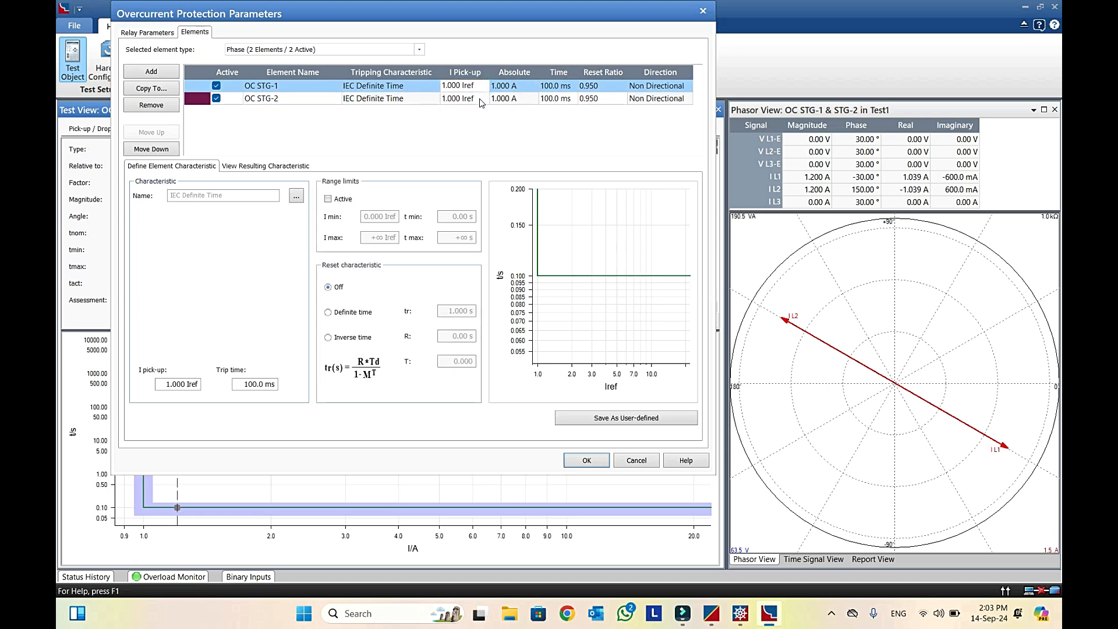
{"action": "left_click", "coordinate": [447, 99]}
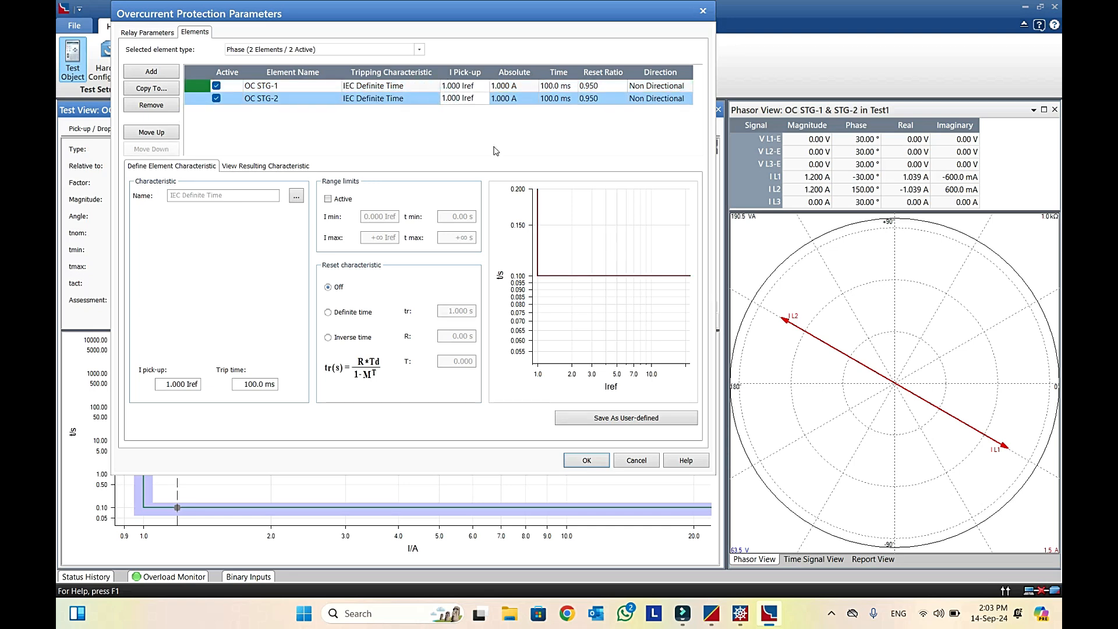
{"action": "key", "text": "BackSpace"}
{"action": "type", "text": "5"}
Step: Switch to File Explorer and open the 7SX800 Relay Configuration document from the Youtube\OCC Omicron folder on drive E
{"action": "left_click", "coordinate": [510, 618]}
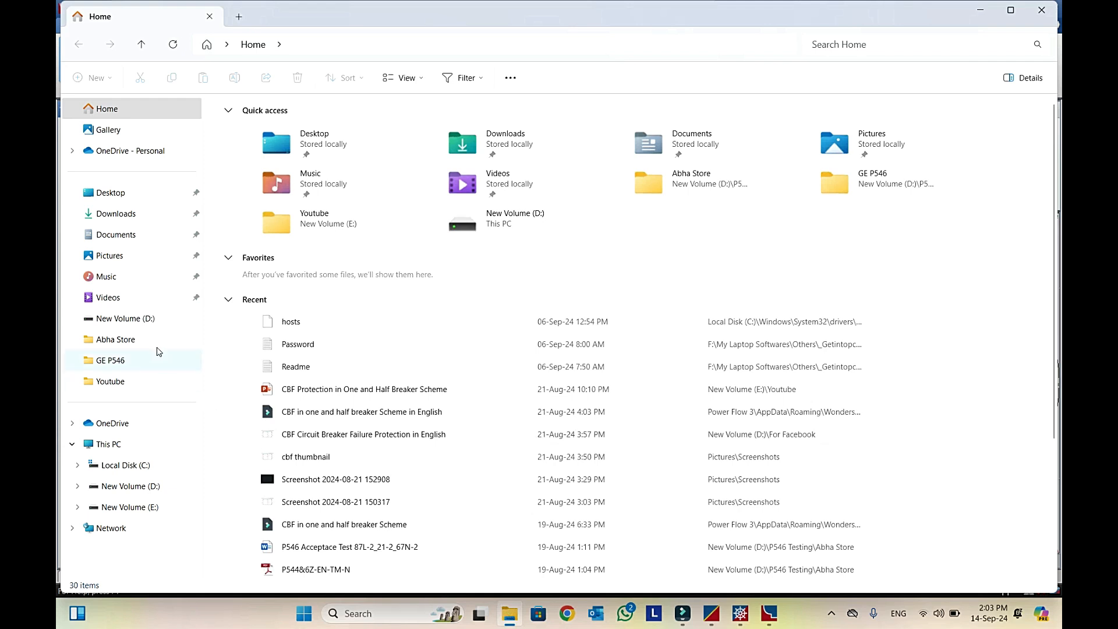
{"action": "left_click", "coordinate": [134, 505]}
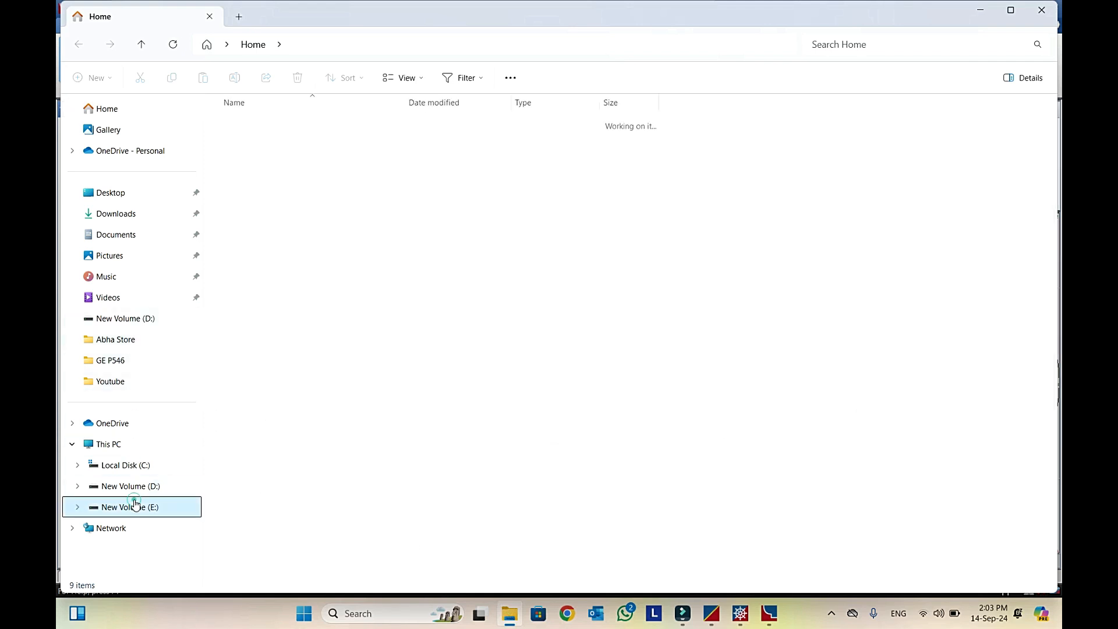
{"action": "double_click", "coordinate": [255, 278]}
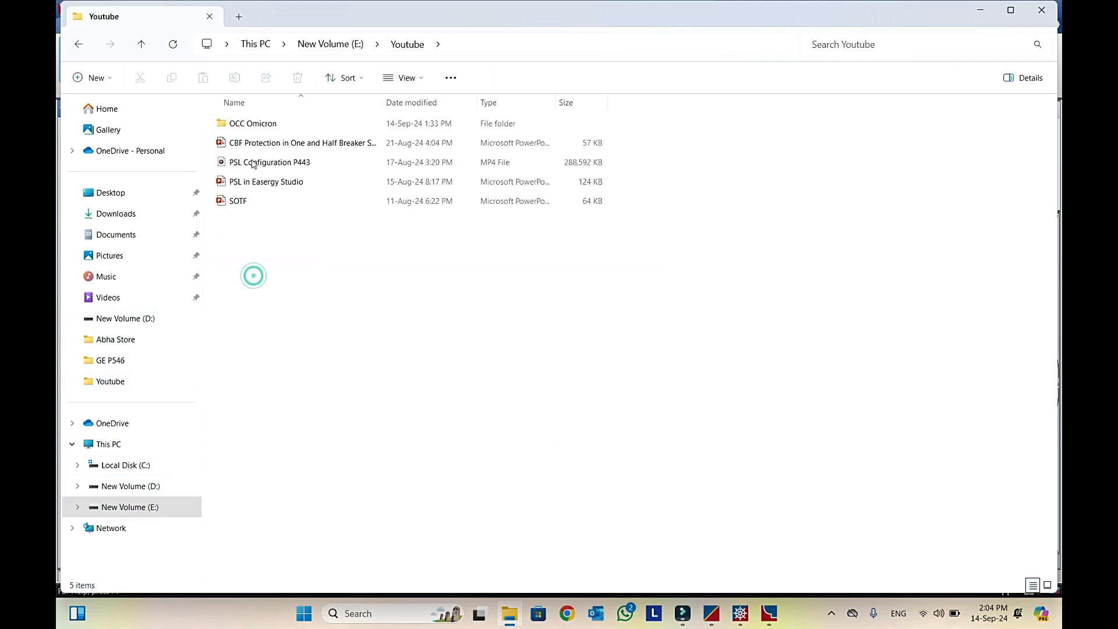
{"action": "double_click", "coordinate": [254, 121]}
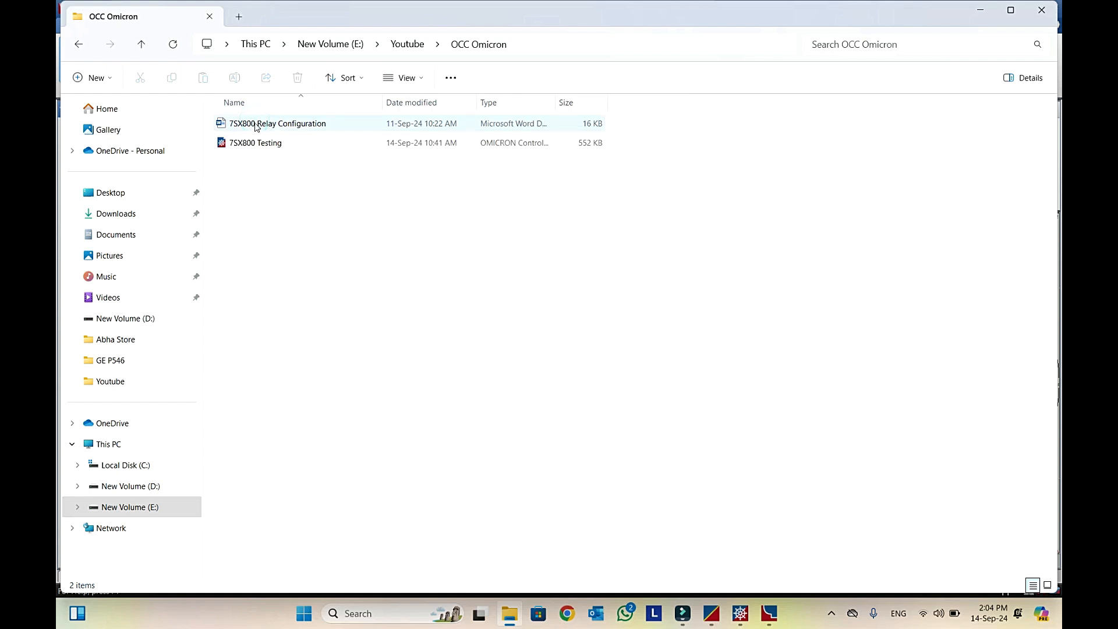
{"action": "left_click", "coordinate": [255, 123]}
{"action": "double_click", "coordinate": [255, 123]}
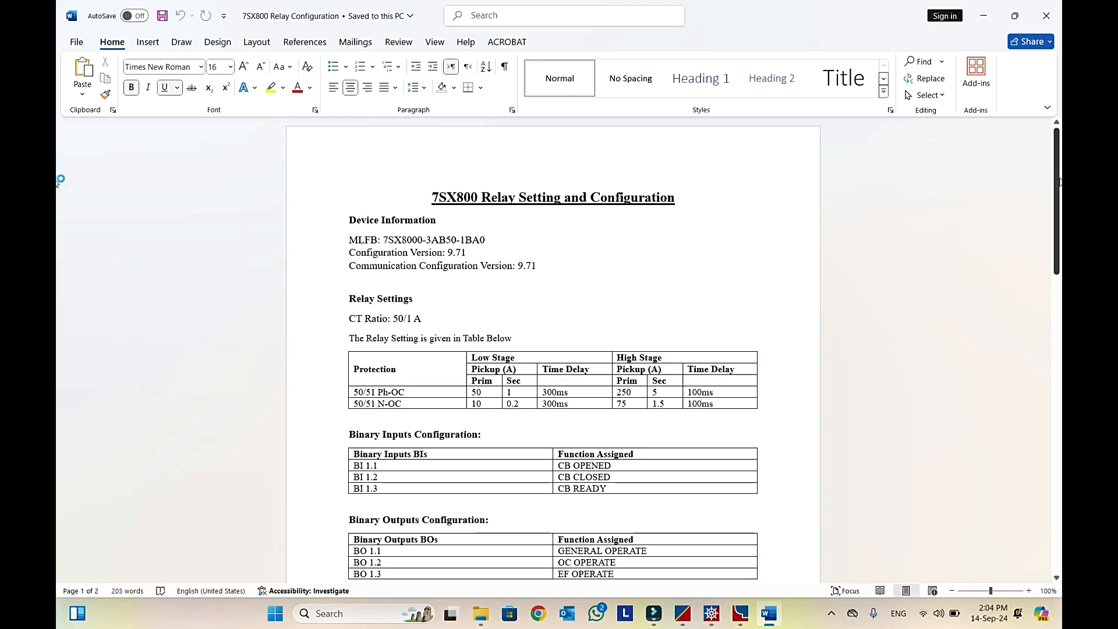
Step: Examine the 50/51 Ph-OC row of the relay settings table for its low-stage and high-stage pickups and time delays
{"action": "scroll", "coordinate": [571, 314], "scroll_direction": "down", "scroll_amount": 2}
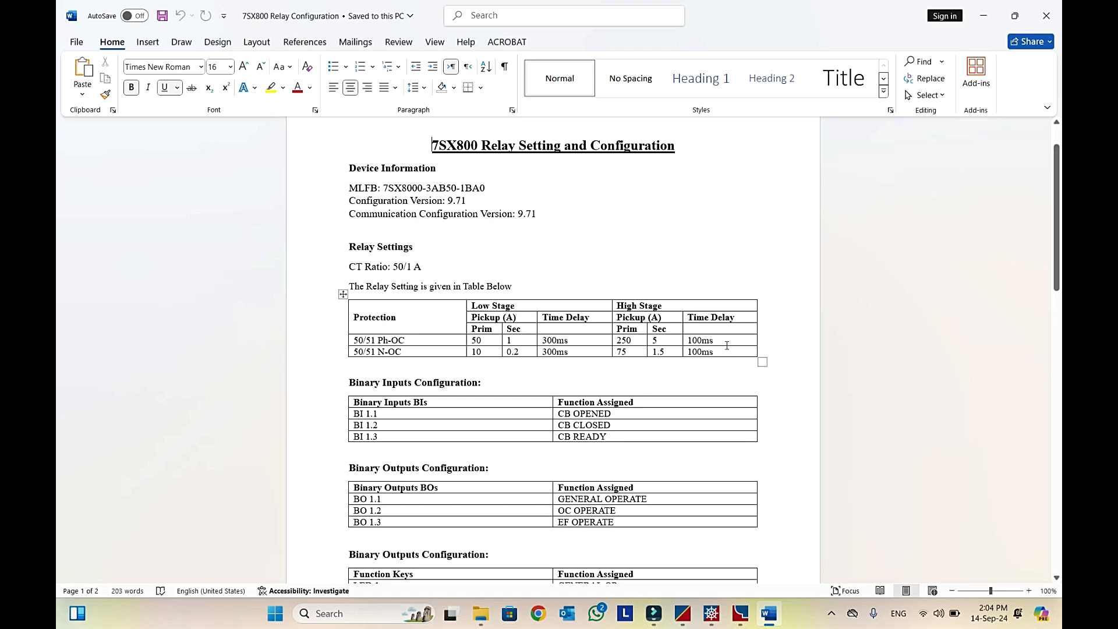
{"action": "left_click_drag", "start_coordinate": [725, 340], "coordinate": [377, 340]}
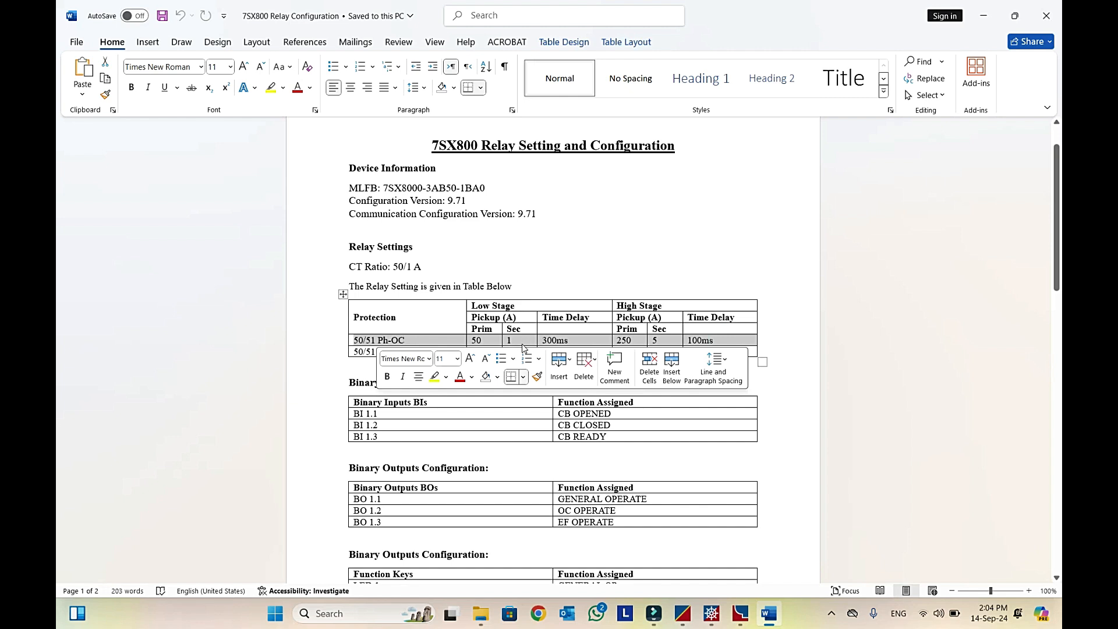
{"action": "left_click", "coordinate": [778, 355]}
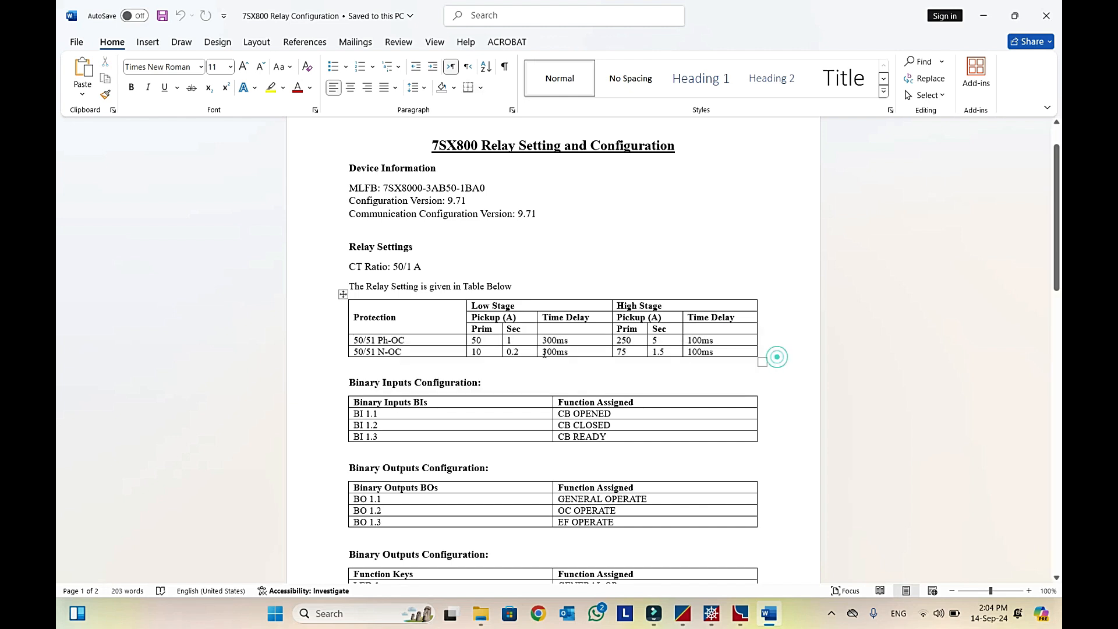
{"action": "left_click", "coordinate": [520, 339]}
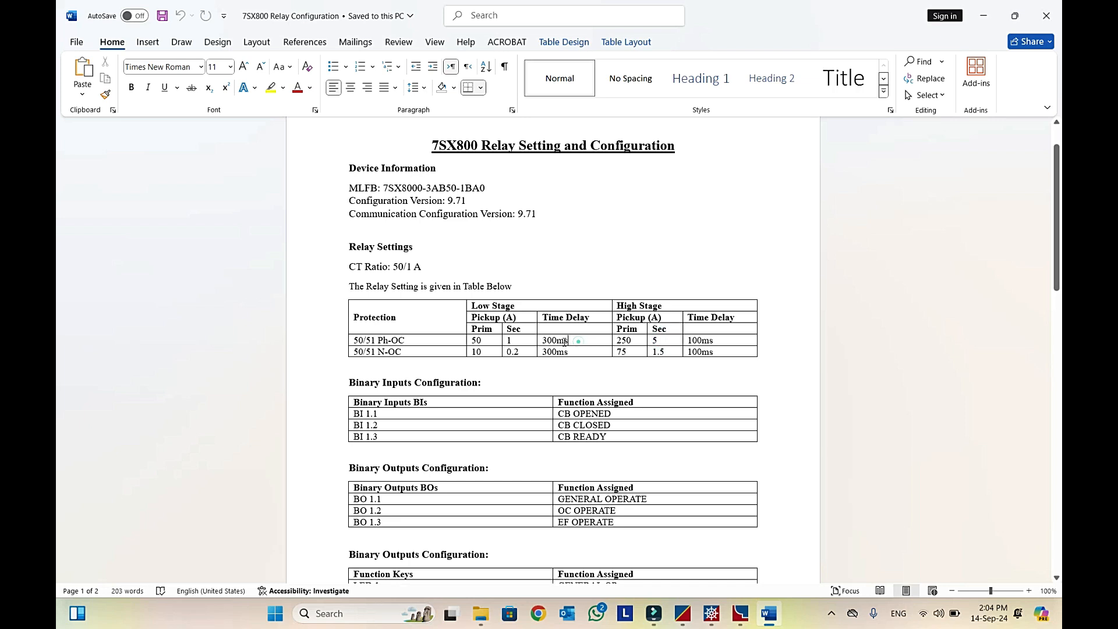
{"action": "left_click_drag", "start_coordinate": [580, 342], "coordinate": [539, 344]}
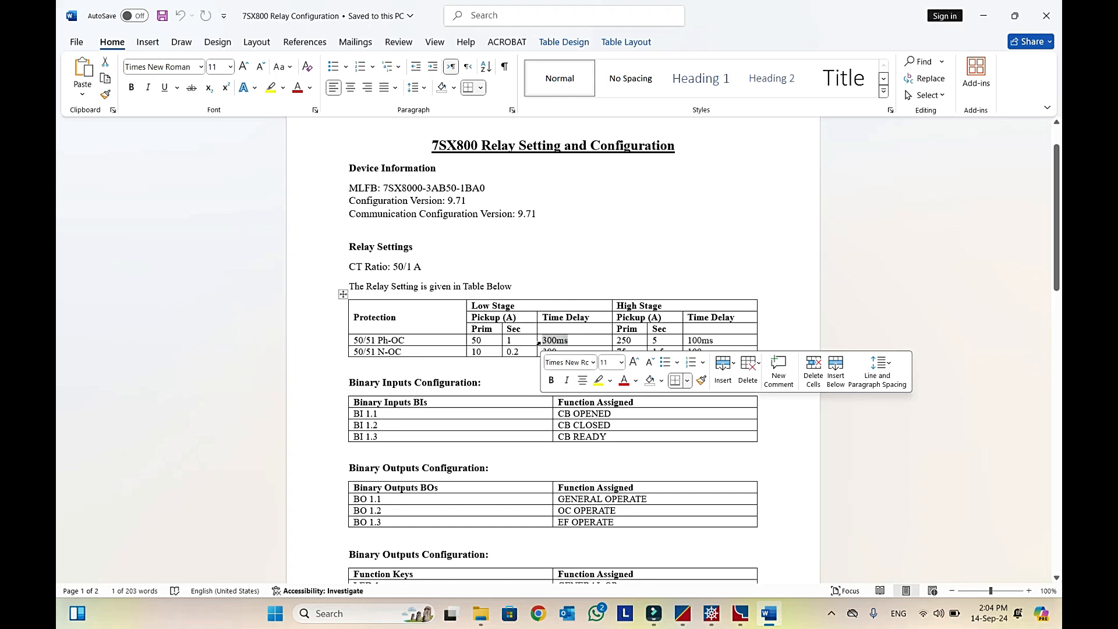
{"action": "left_click", "coordinate": [724, 342]}
{"action": "left_click_drag", "start_coordinate": [724, 341], "coordinate": [691, 344]}
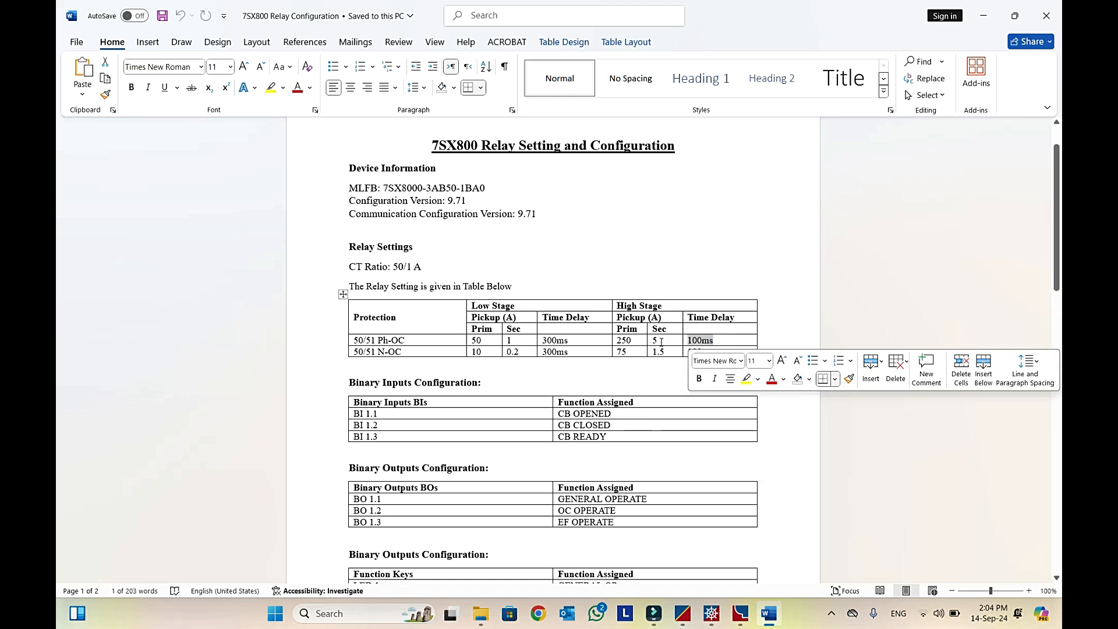
Step: Switch back to OMICRON Overcurrent, edit the trip time of OC STG-1, and accept the overcurrent parameters
{"action": "mouse_move", "coordinate": [741, 615]}
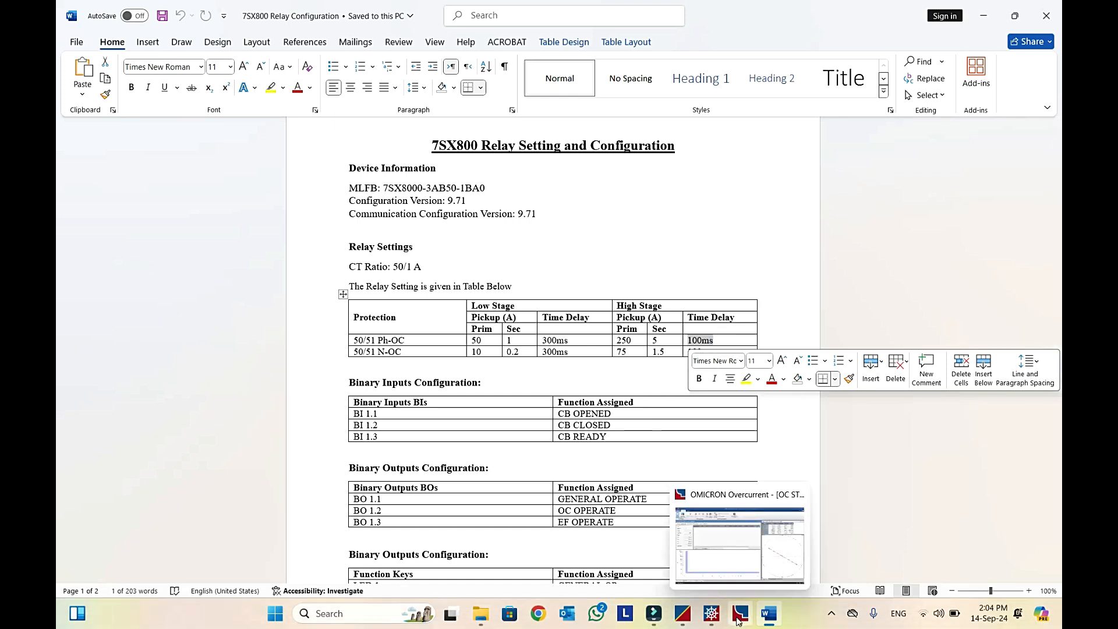
{"action": "left_click", "coordinate": [731, 551]}
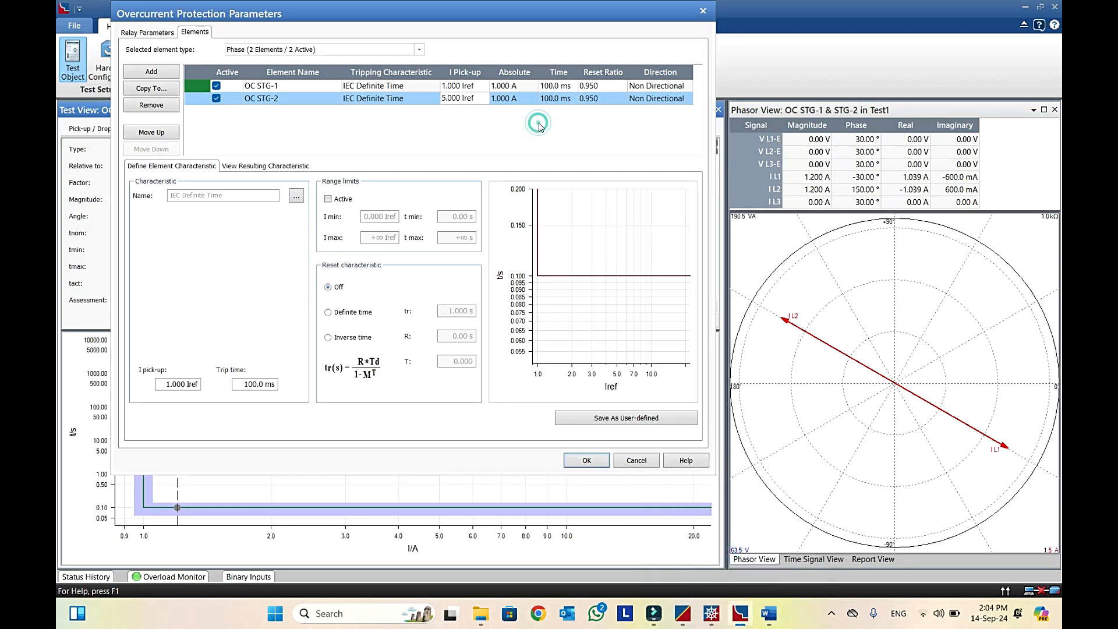
{"action": "left_click", "coordinate": [545, 86]}
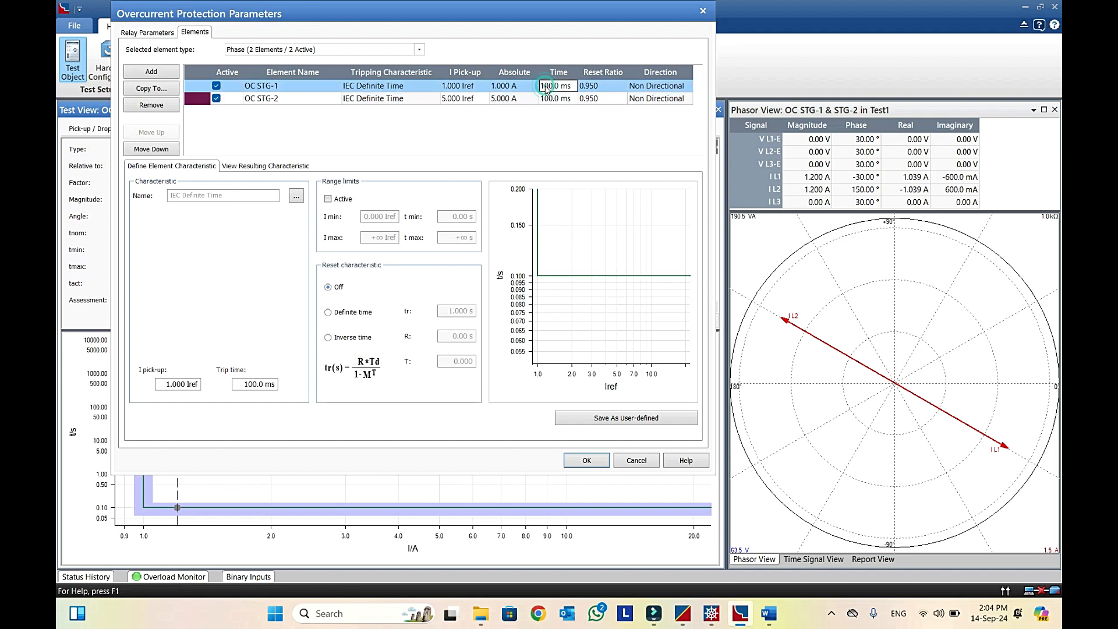
{"action": "left_click", "coordinate": [547, 85]}
{"action": "left_click", "coordinate": [586, 461]}
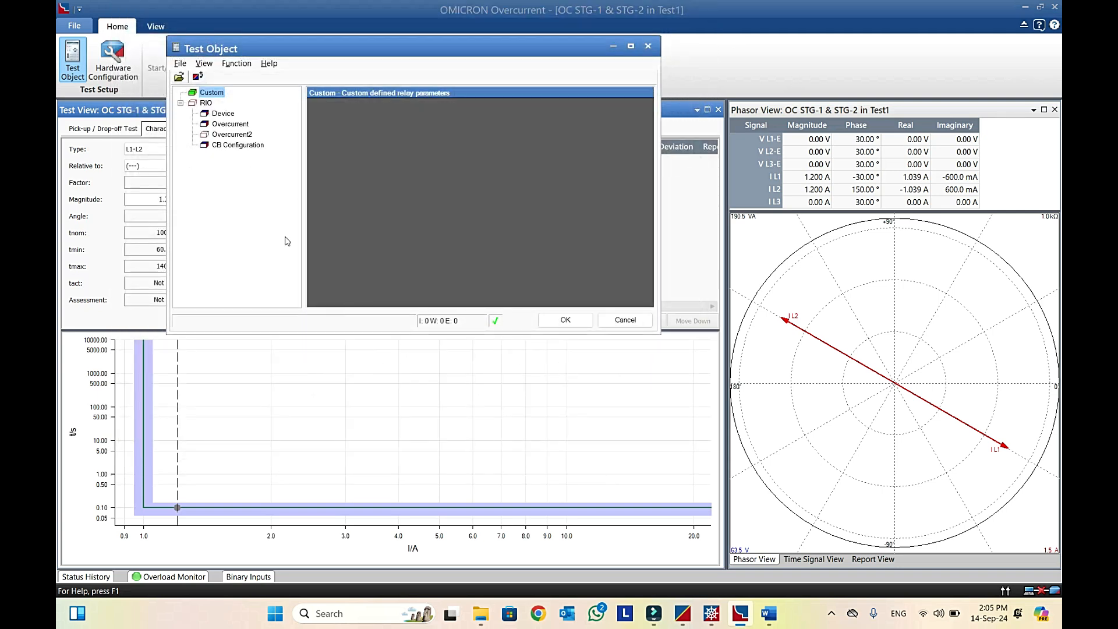
Step: Open the Overcurrent2 function's protection parameters and add a second phase element
{"action": "double_click", "coordinate": [236, 135]}
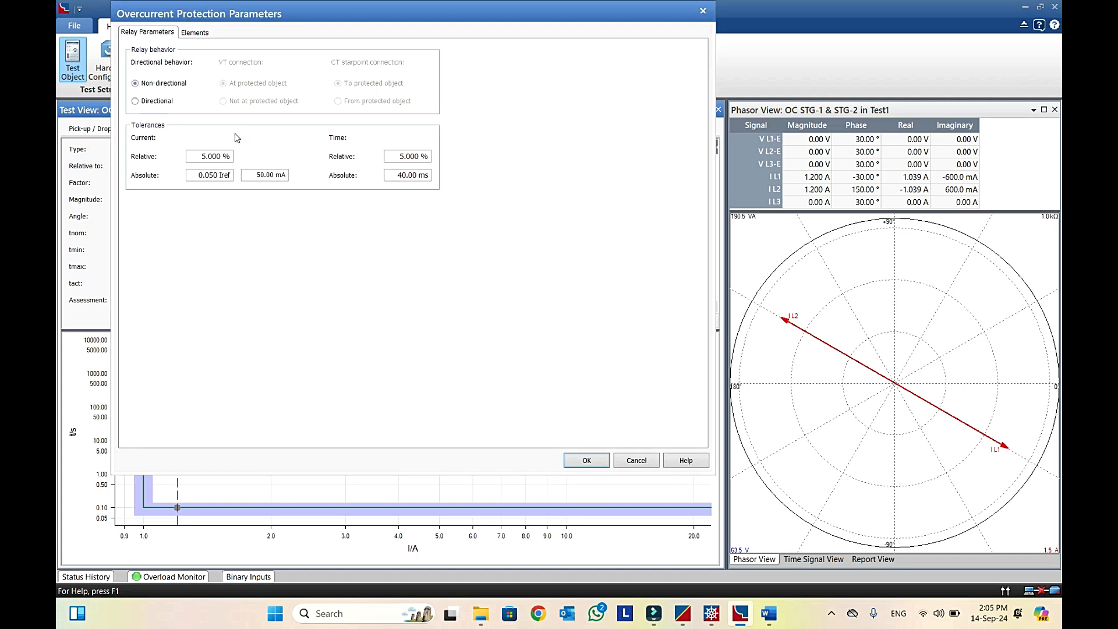
{"action": "left_click", "coordinate": [198, 33]}
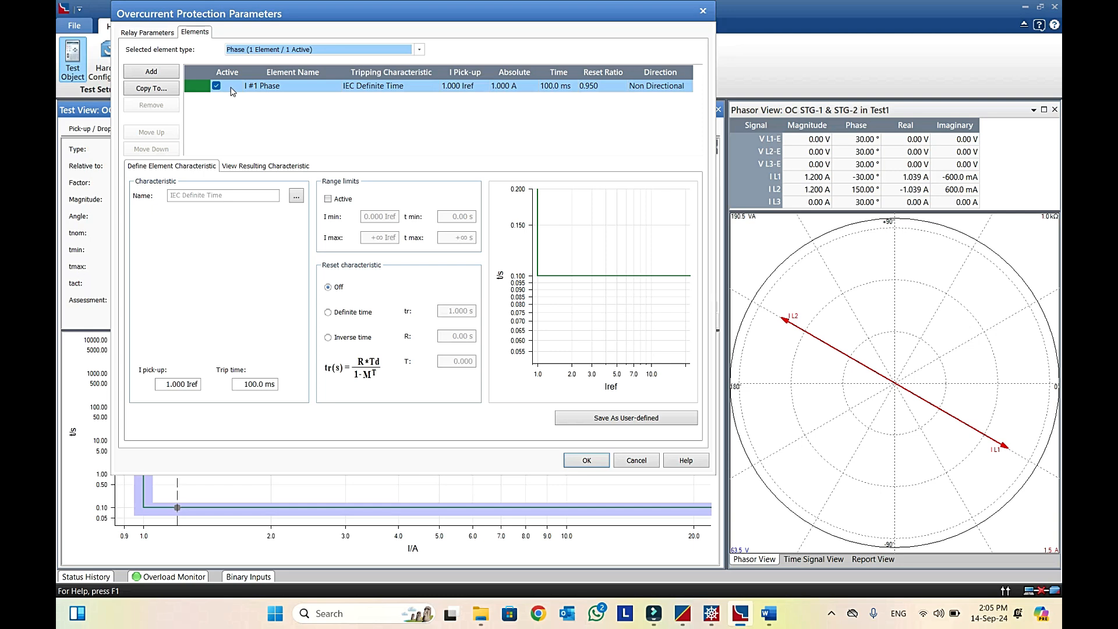
{"action": "left_click", "coordinate": [154, 72]}
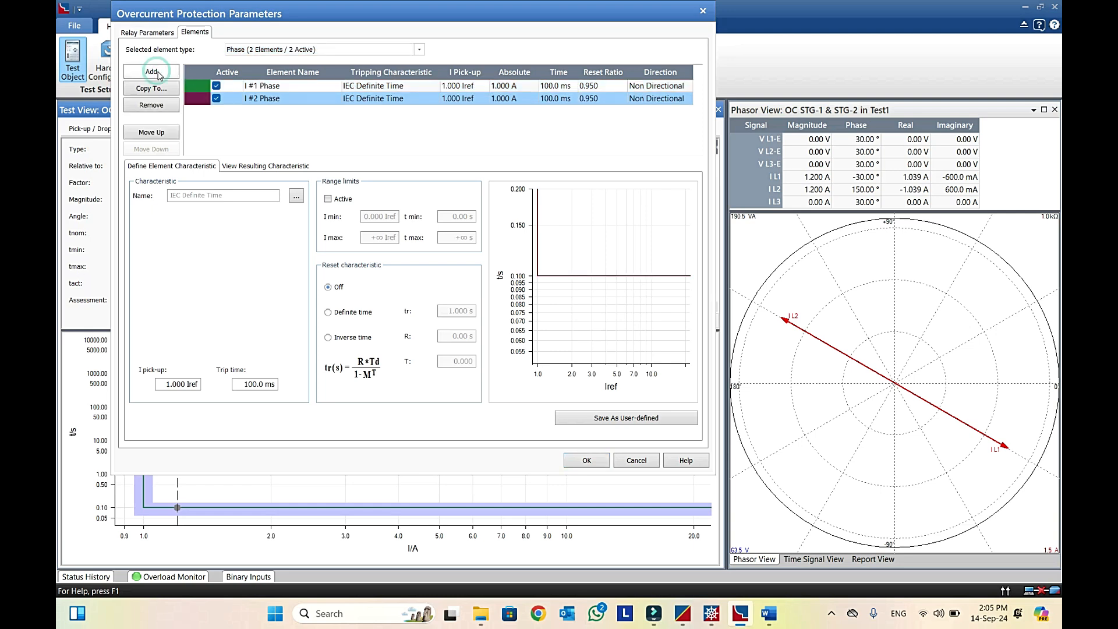
Step: Rename the first phase element to EF STG-1 and the second to EF STG-2
{"action": "left_click", "coordinate": [285, 88]}
{"action": "left_click", "coordinate": [292, 88]}
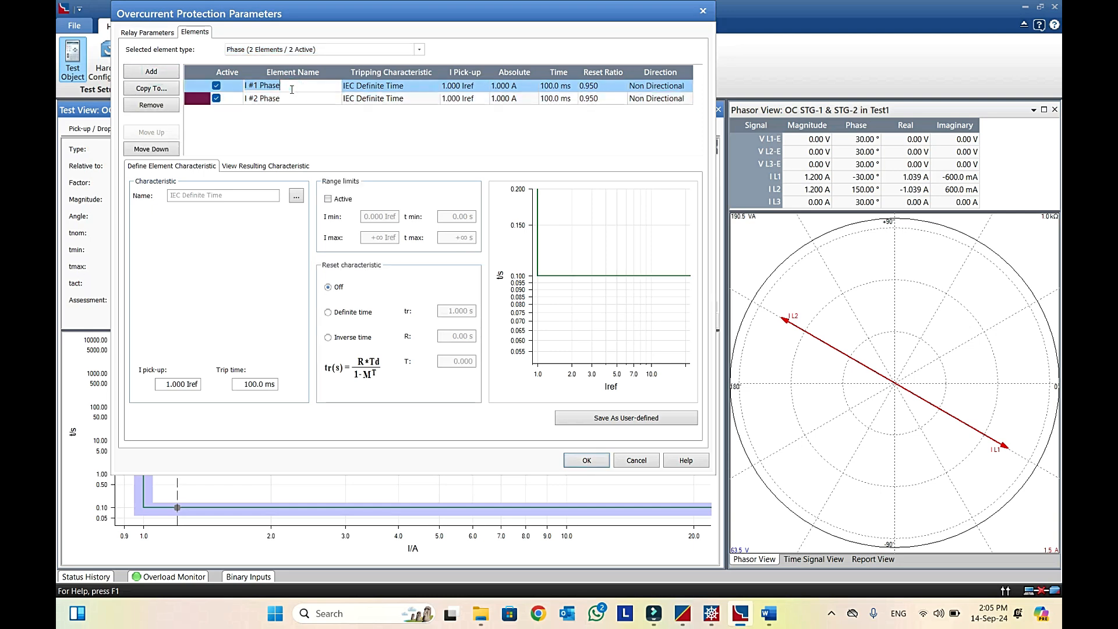
{"action": "type", "text": "EF STG-1"}
{"action": "left_click", "coordinate": [297, 101]}
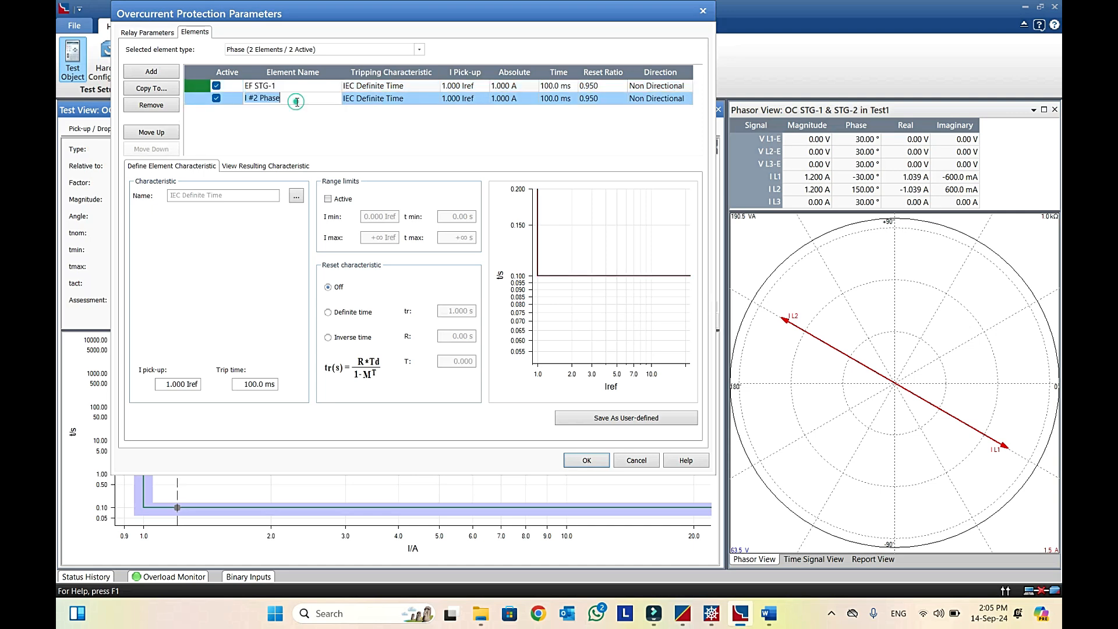
{"action": "left_click", "coordinate": [297, 102]}
{"action": "type", "text": "EF STG-2"}
{"action": "left_click", "coordinate": [313, 121]}
Step: Switch to the Word relay settings document, examine the 50/51 N-OC row's pickups and time delays, and return to OMICRON Overcurrent
{"action": "left_click", "coordinate": [771, 622]}
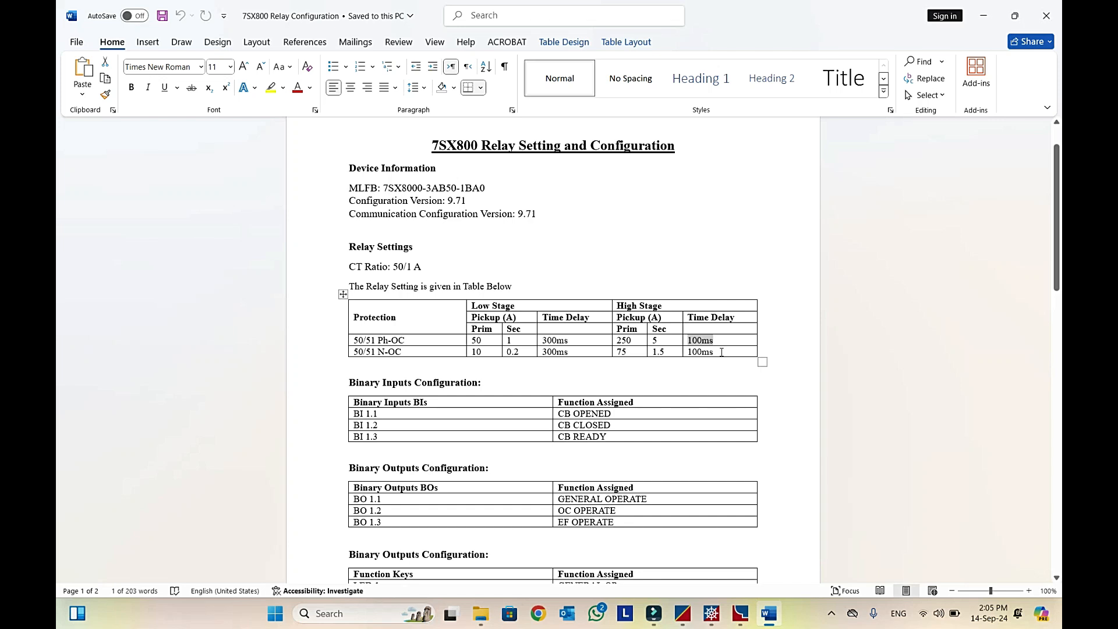
{"action": "left_click_drag", "start_coordinate": [722, 352], "coordinate": [502, 373]}
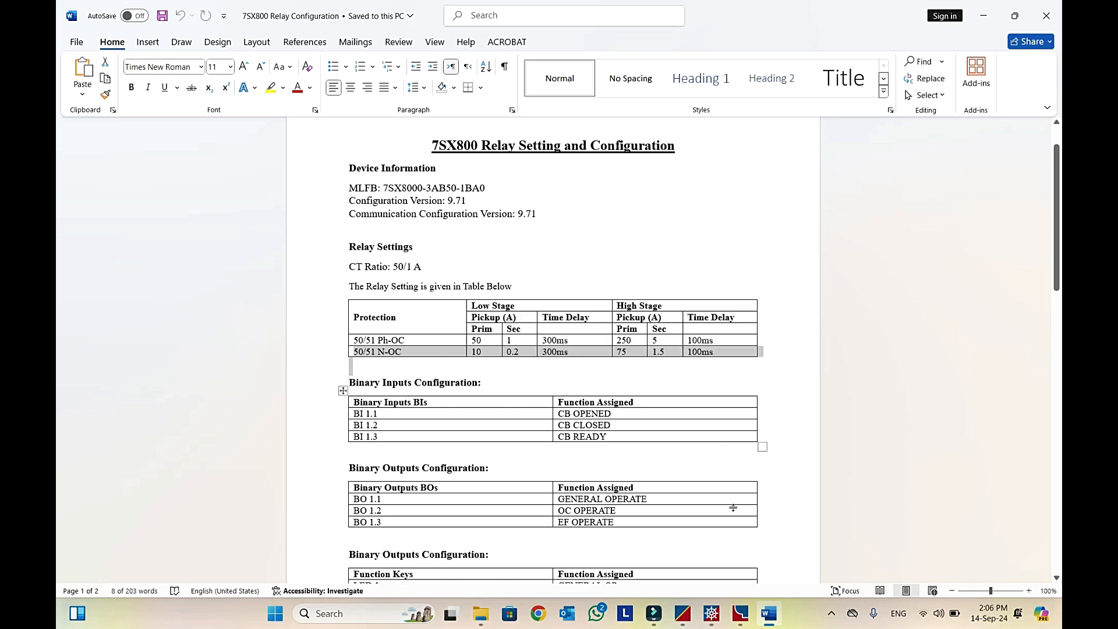
{"action": "left_click", "coordinate": [738, 621]}
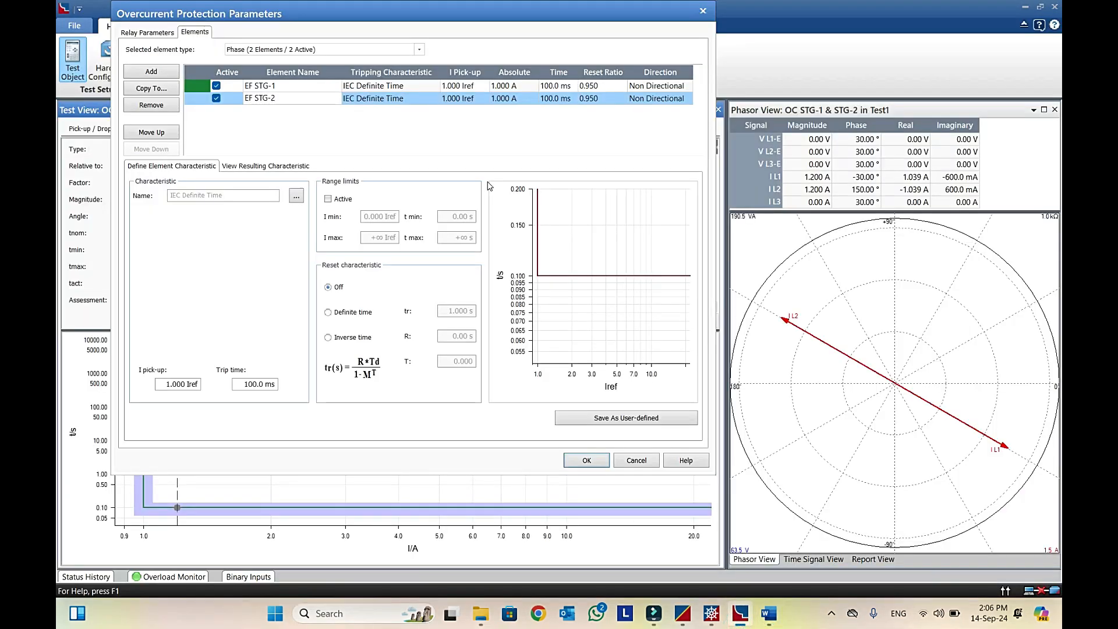
Step: Reselect IEC Definite Time for EF STG-2 and set the pick-ups to 0.200 Iref for EF STG-1 and 1.500 Iref for EF STG-2
{"action": "double_click", "coordinate": [421, 98]}
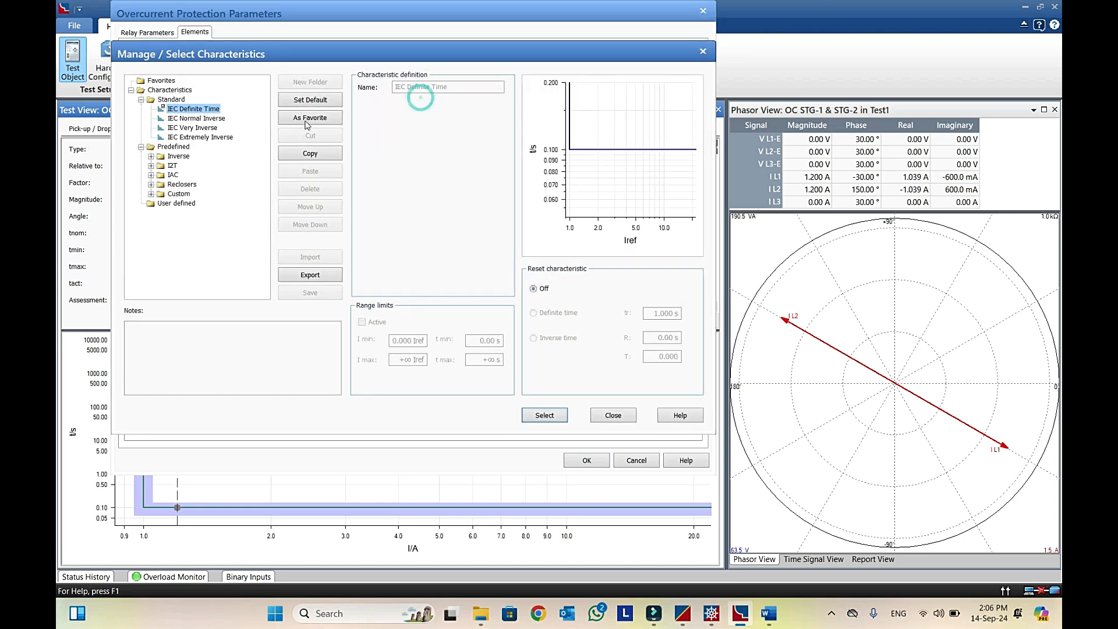
{"action": "double_click", "coordinate": [203, 109]}
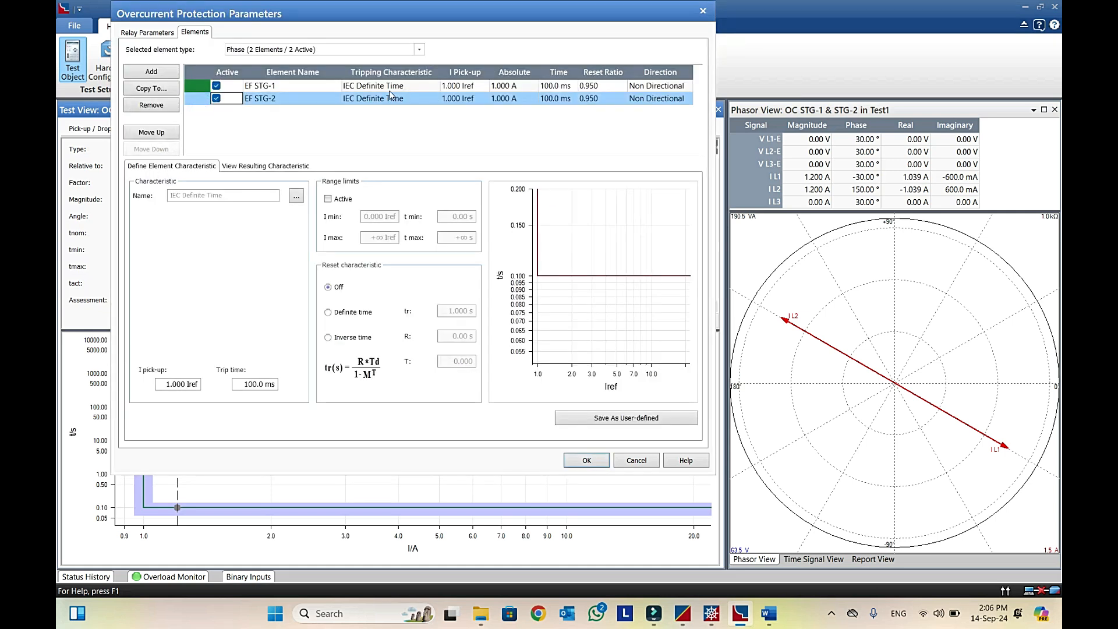
{"action": "left_click", "coordinate": [451, 87]}
{"action": "left_click", "coordinate": [451, 88]}
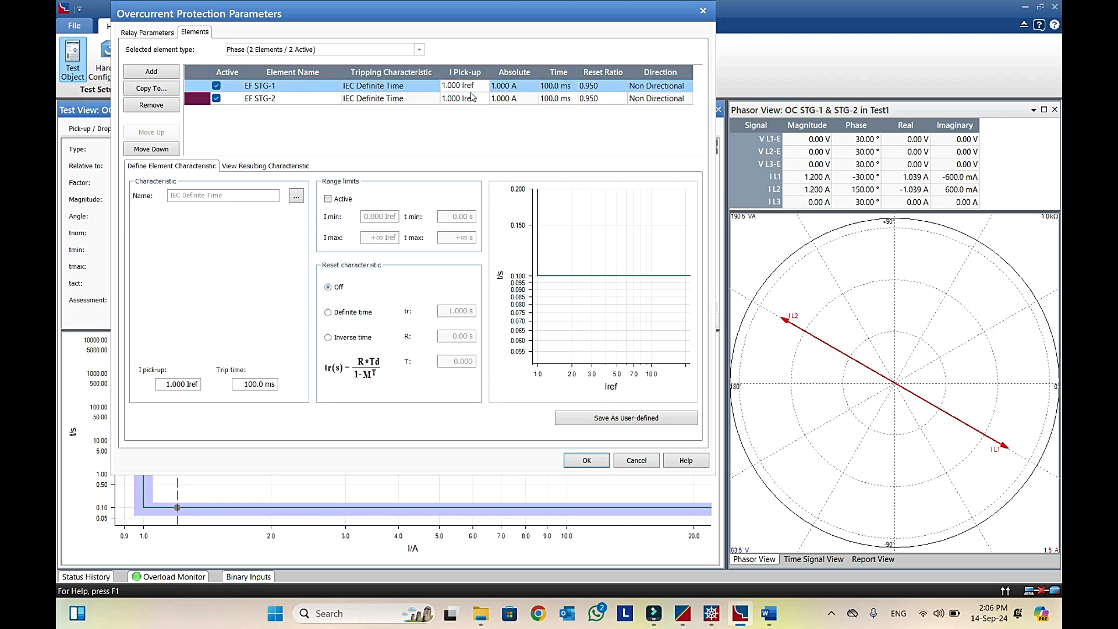
{"action": "key", "text": "BackSpace"}
{"action": "type", "text": "0"}
{"action": "key", "text": "BackSpace"}
{"action": "type", "text": "2"}
{"action": "left_click", "coordinate": [453, 98]}
{"action": "left_click", "coordinate": [452, 98]}
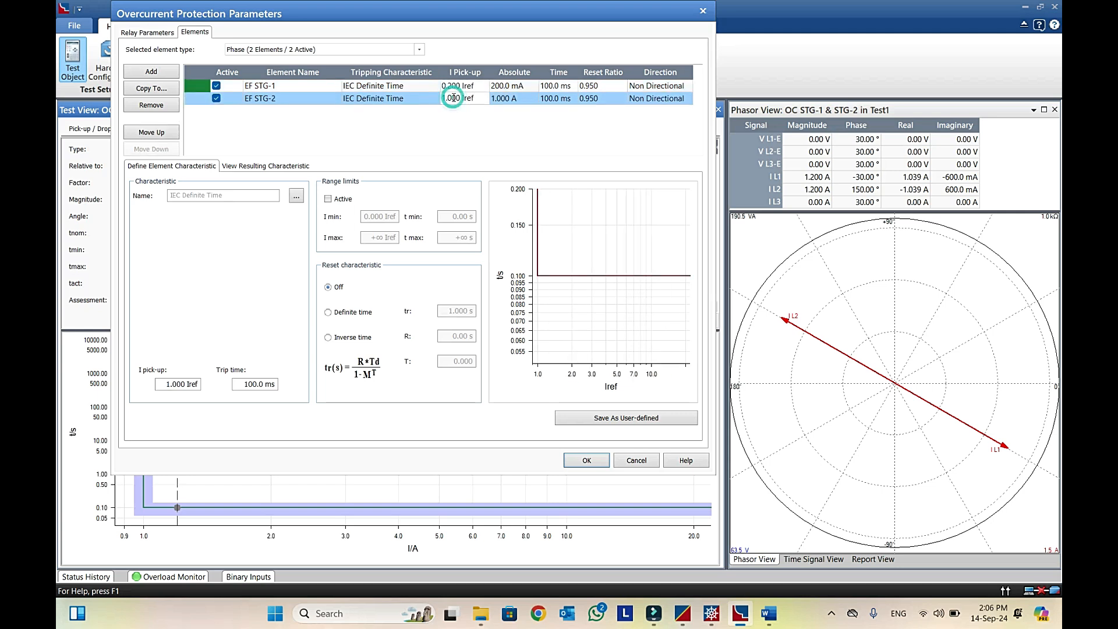
{"action": "type", "text": "5"}
Step: Set the EF STG-1 trip time to 300 ms, accept the protection parameters, and close the test object
{"action": "double_click", "coordinate": [547, 87]}
{"action": "key", "text": "BackSpace"}
{"action": "type", "text": "3"}
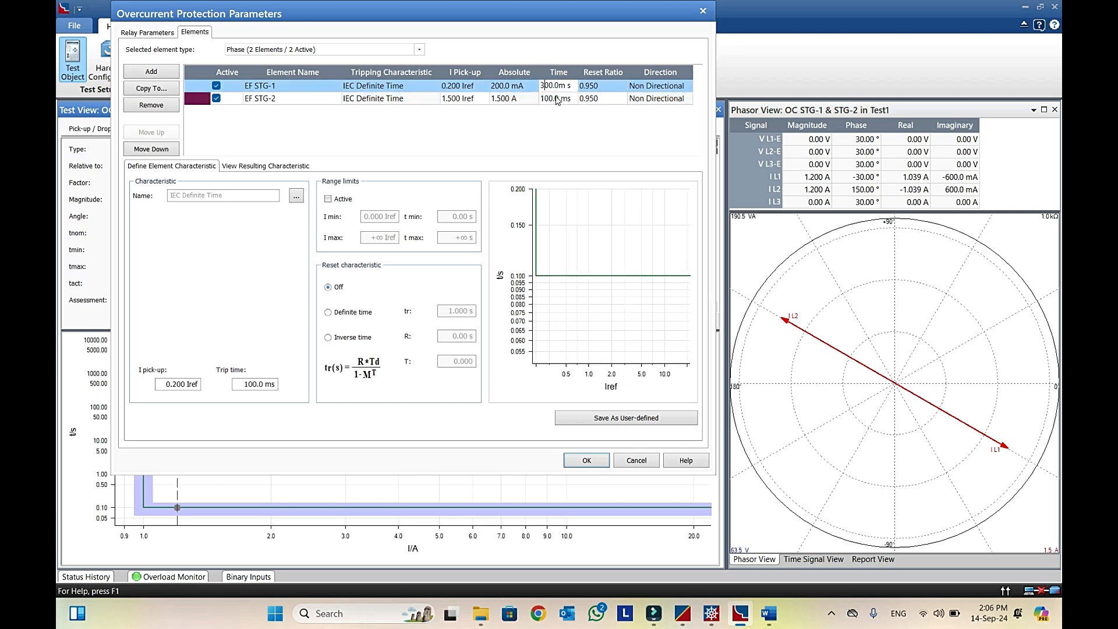
{"action": "scroll", "coordinate": [551, 110], "scroll_direction": "down", "scroll_amount": 3}
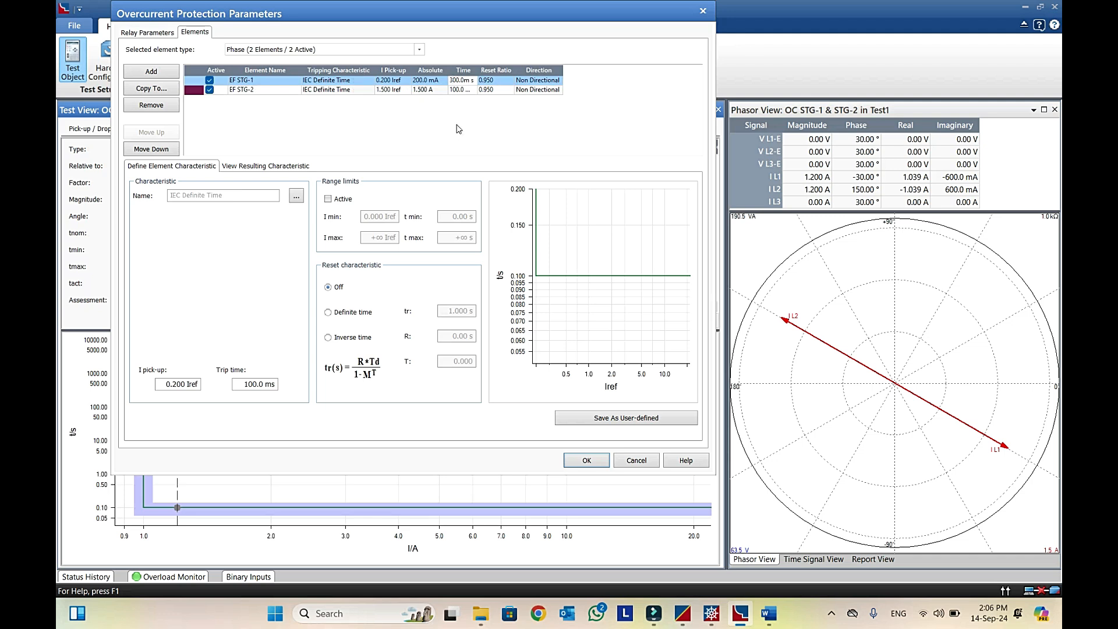
{"action": "scroll", "coordinate": [429, 125], "scroll_direction": "up", "scroll_amount": 5}
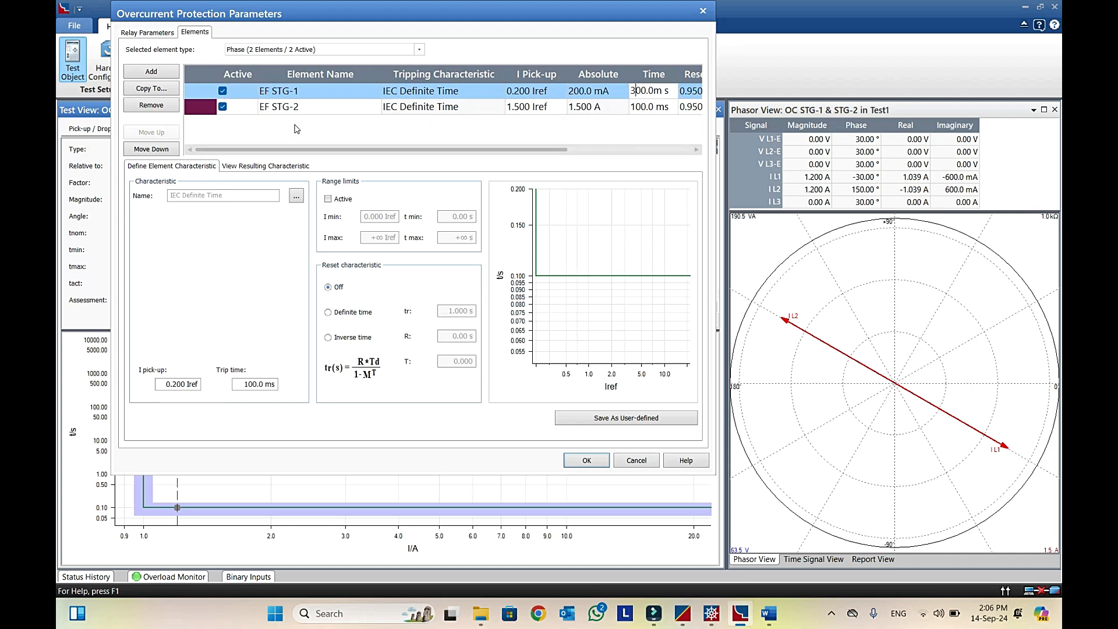
{"action": "scroll", "coordinate": [297, 129], "scroll_direction": "down", "scroll_amount": 2}
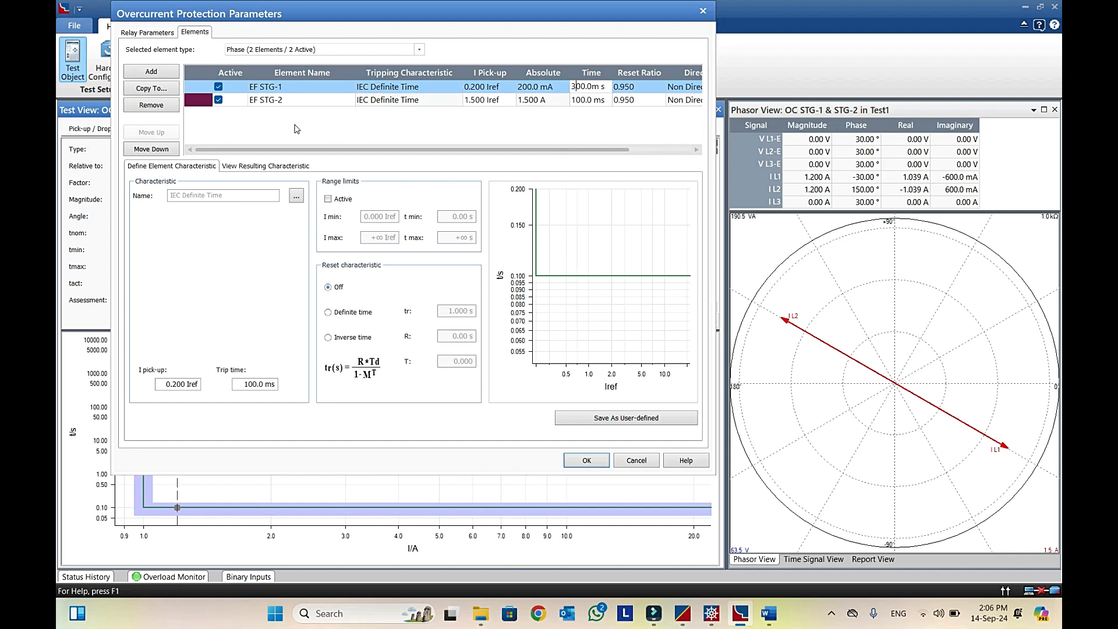
{"action": "scroll", "coordinate": [297, 129], "scroll_direction": "down", "scroll_amount": 1}
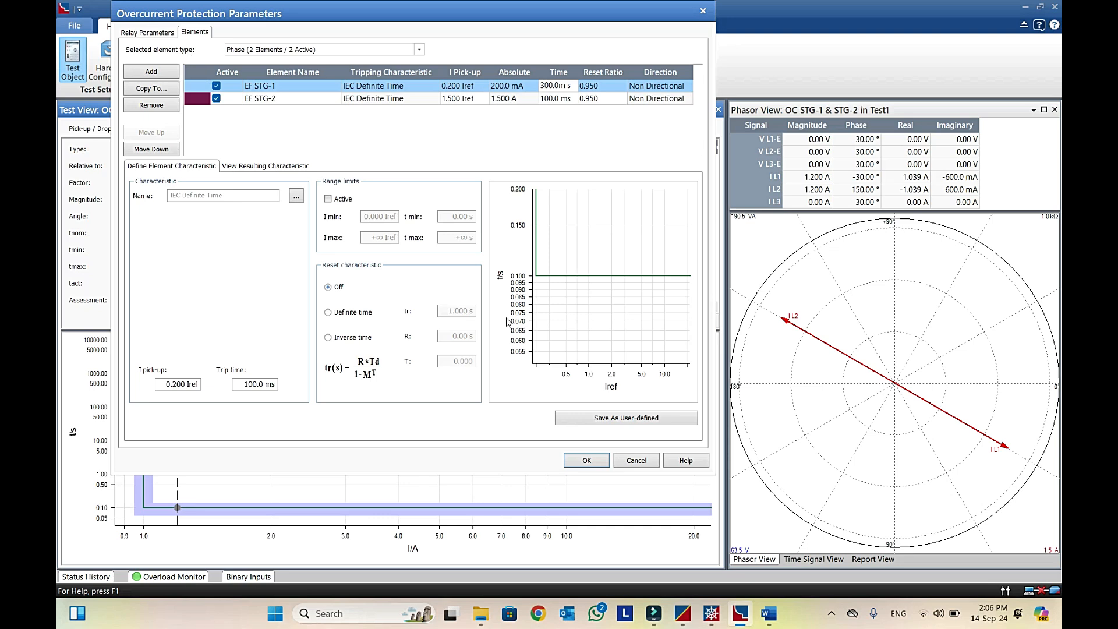
{"action": "left_click", "coordinate": [586, 460]}
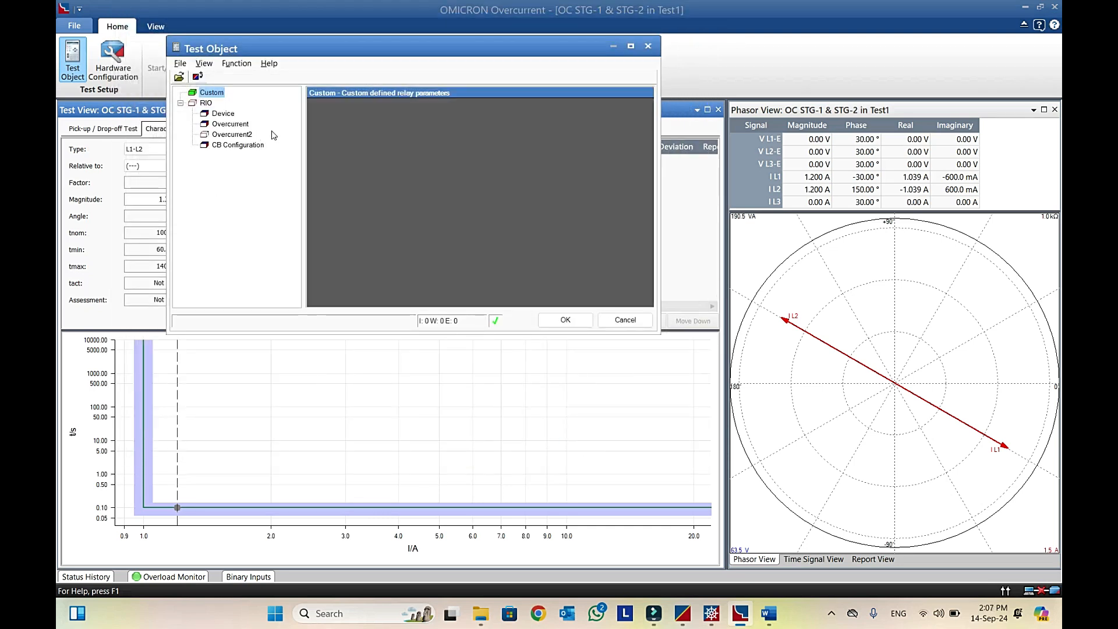
{"action": "left_click", "coordinate": [651, 48]}
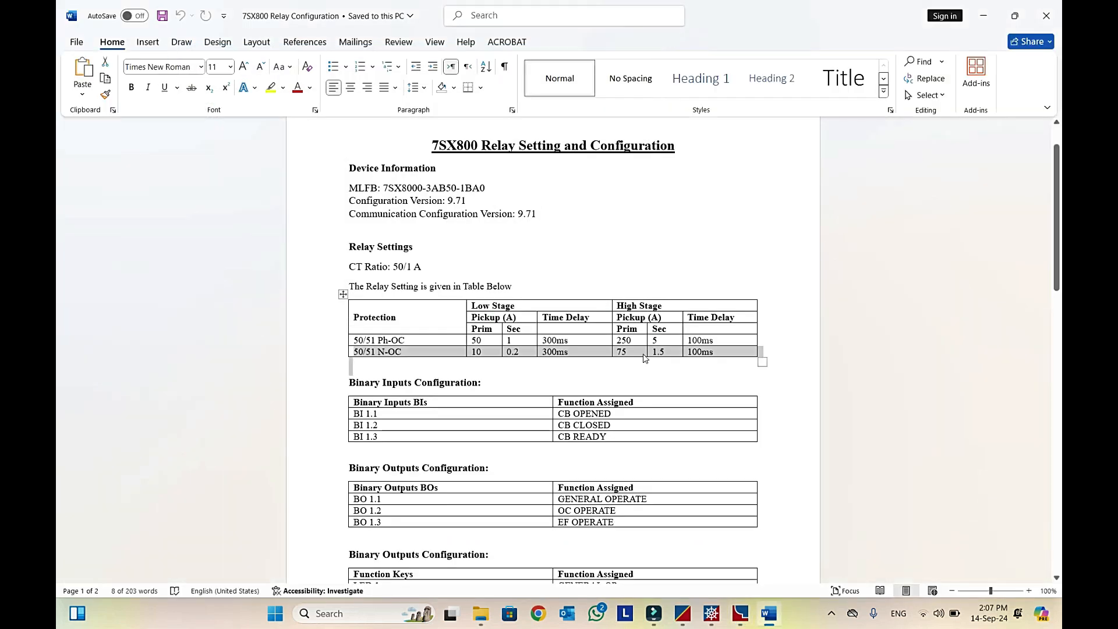
Step: Switch back to OMICRON Overcurrent, exit to the Test1 document, and reopen its OC STG-1 & STG-2 module
{"action": "mouse_move", "coordinate": [740, 613]}
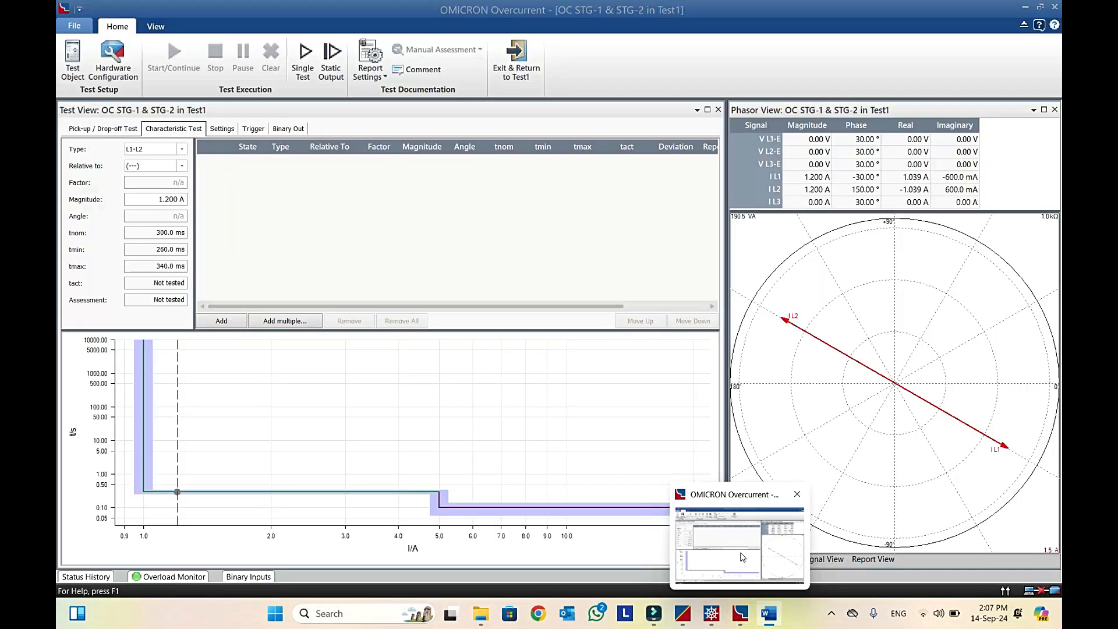
{"action": "left_click", "coordinate": [743, 557]}
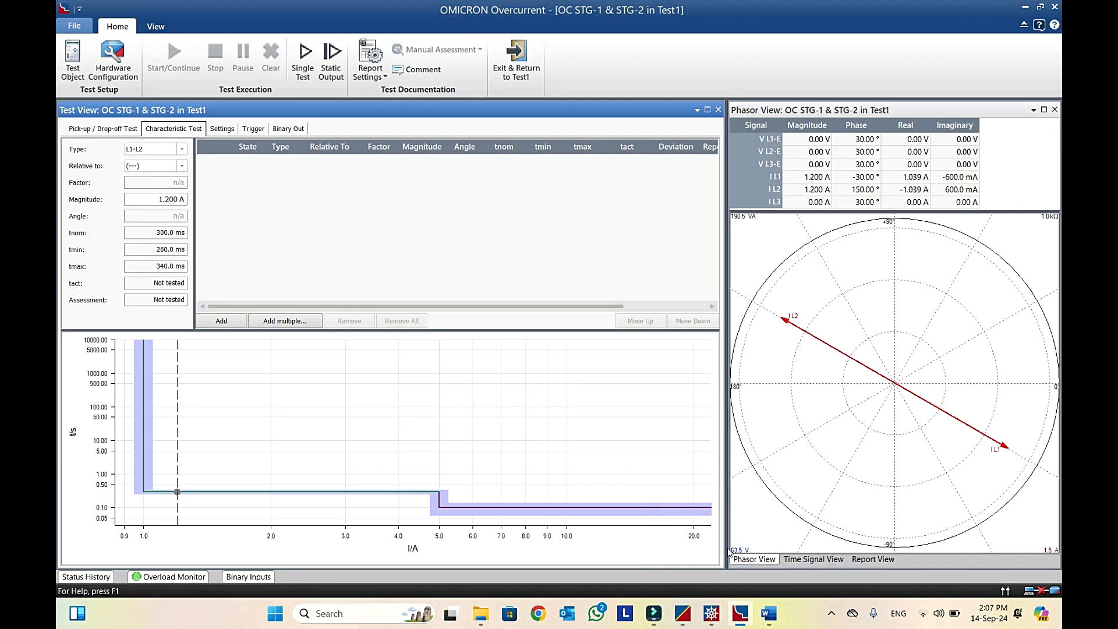
{"action": "left_click", "coordinate": [74, 26]}
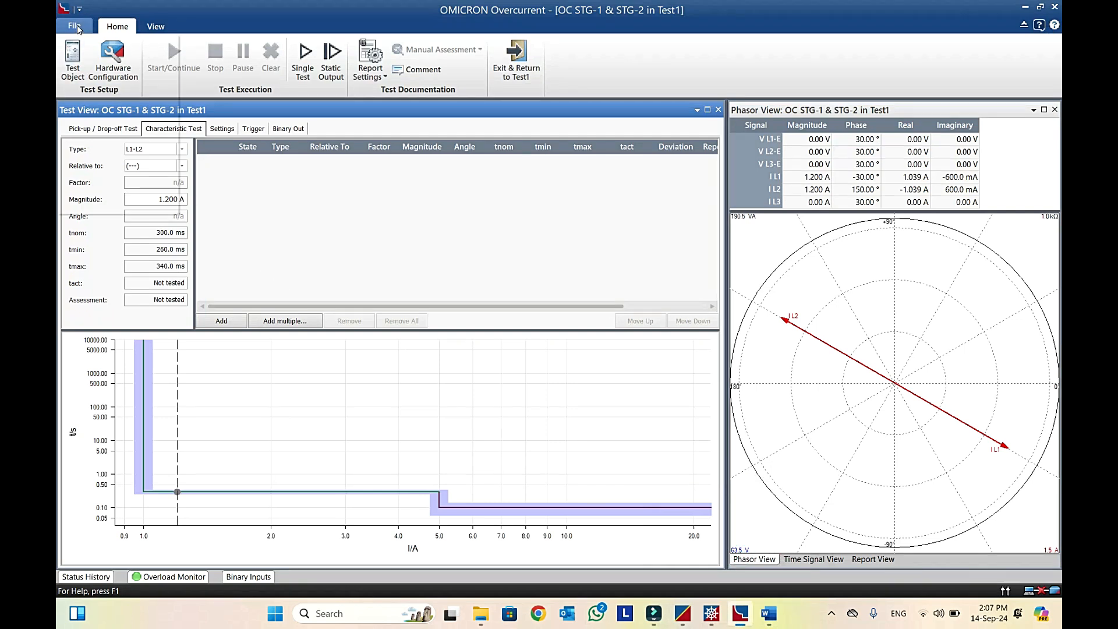
{"action": "left_click", "coordinate": [520, 72]}
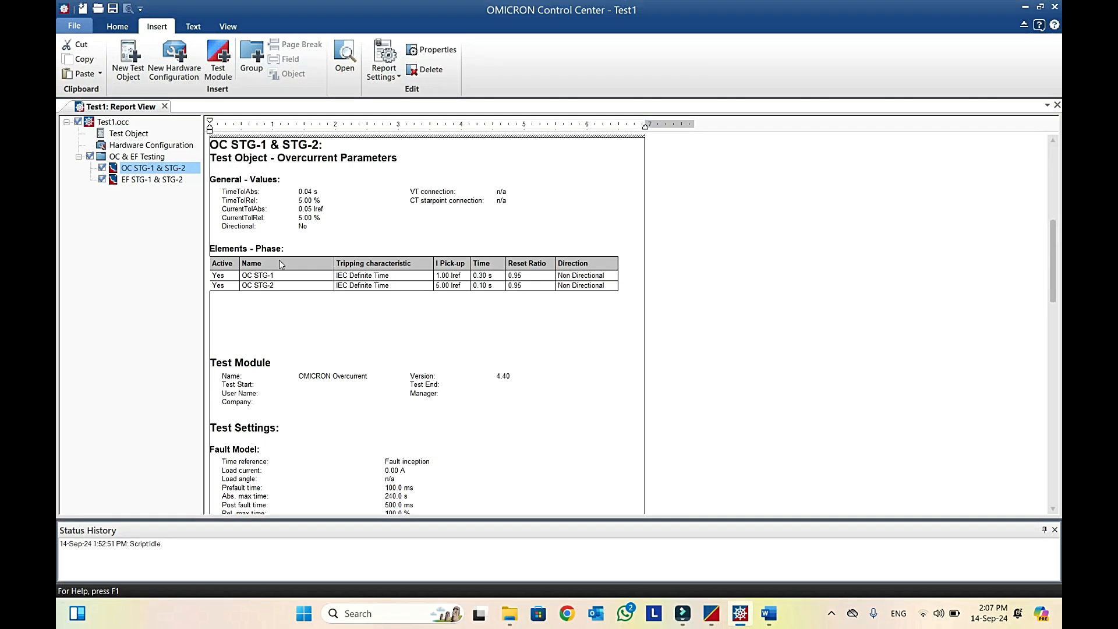
{"action": "left_click", "coordinate": [173, 223]}
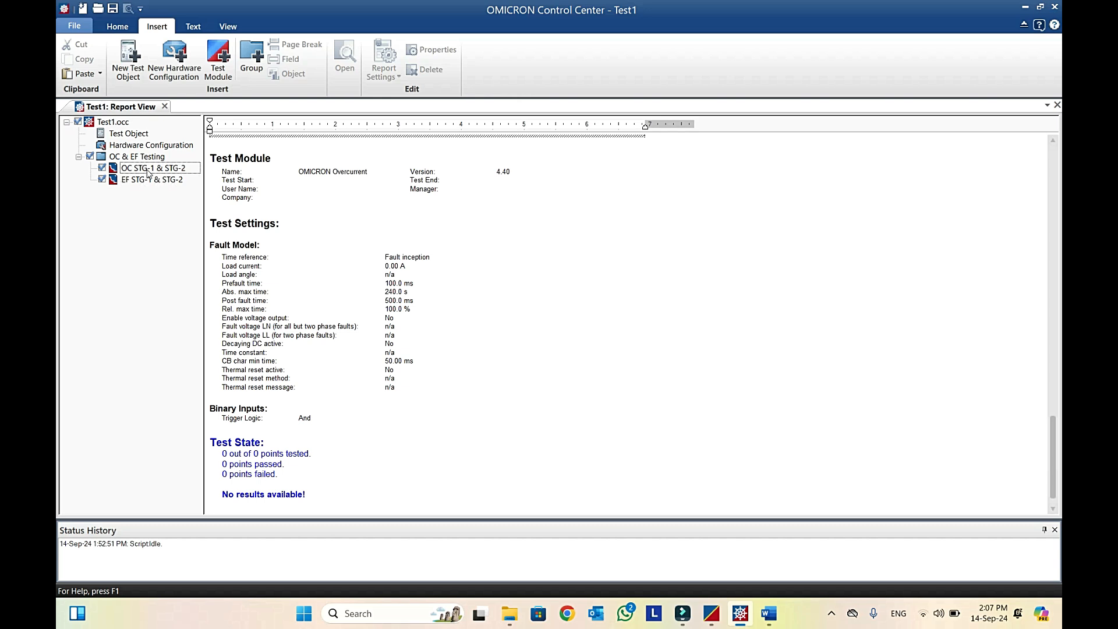
{"action": "double_click", "coordinate": [139, 170]}
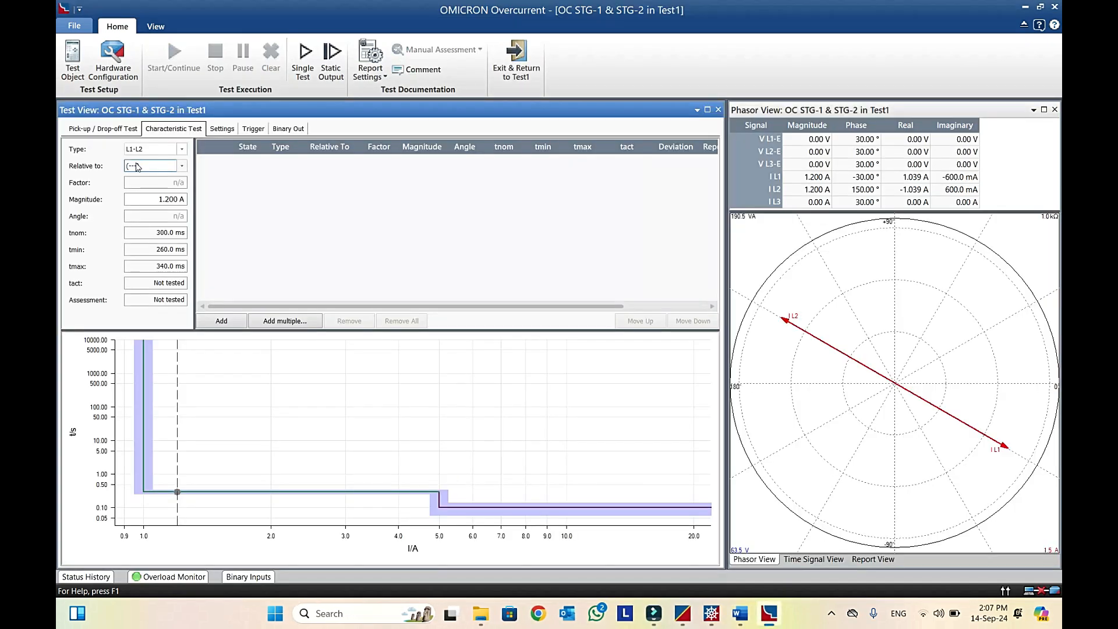
Step: Review the phase elements of the Overcurrent function in the module's test object and close it with OK
{"action": "left_click", "coordinate": [73, 64]}
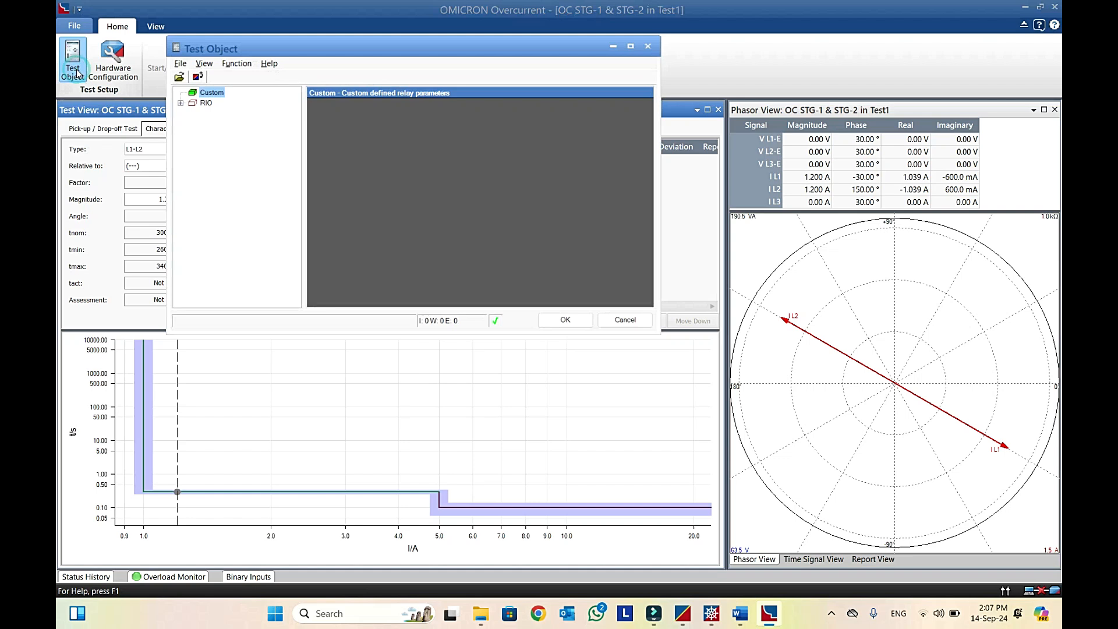
{"action": "left_click", "coordinate": [182, 104]}
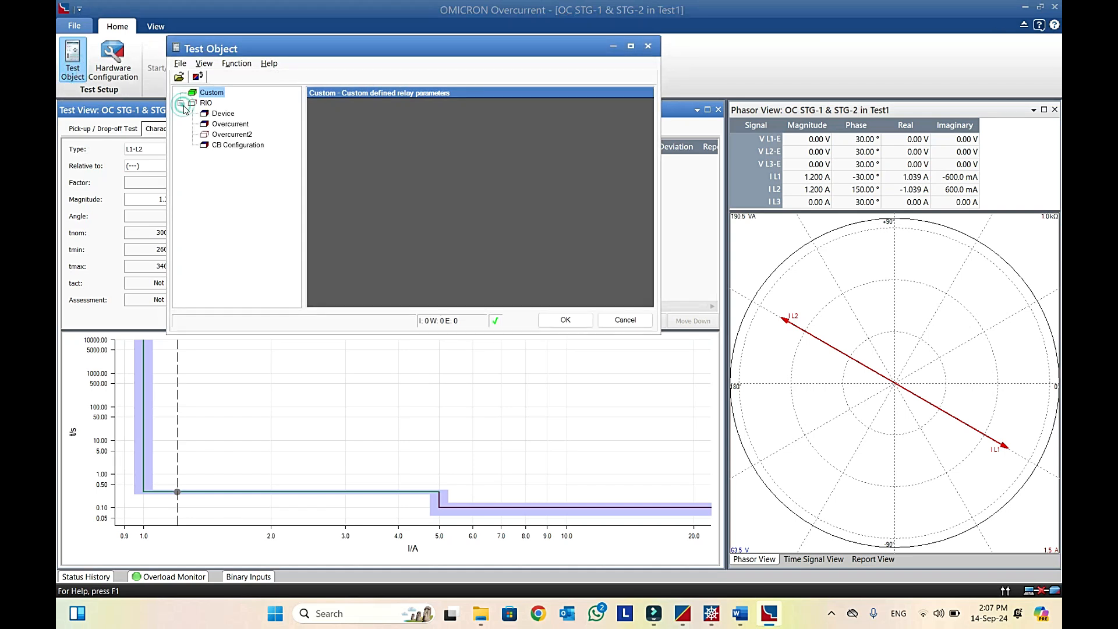
{"action": "double_click", "coordinate": [243, 124]}
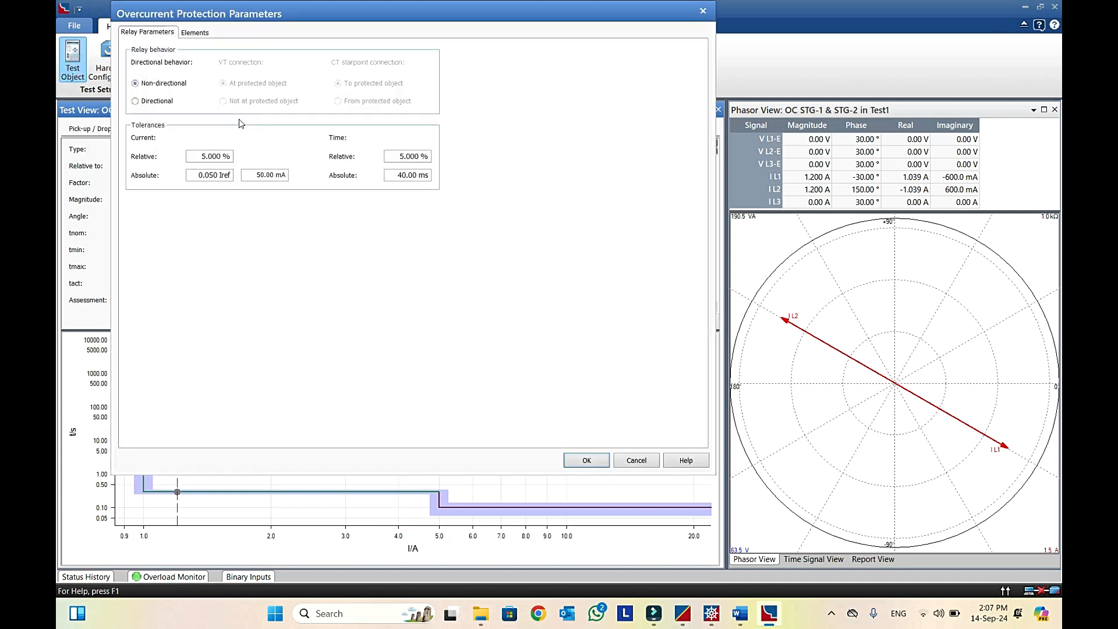
{"action": "left_click", "coordinate": [195, 32]}
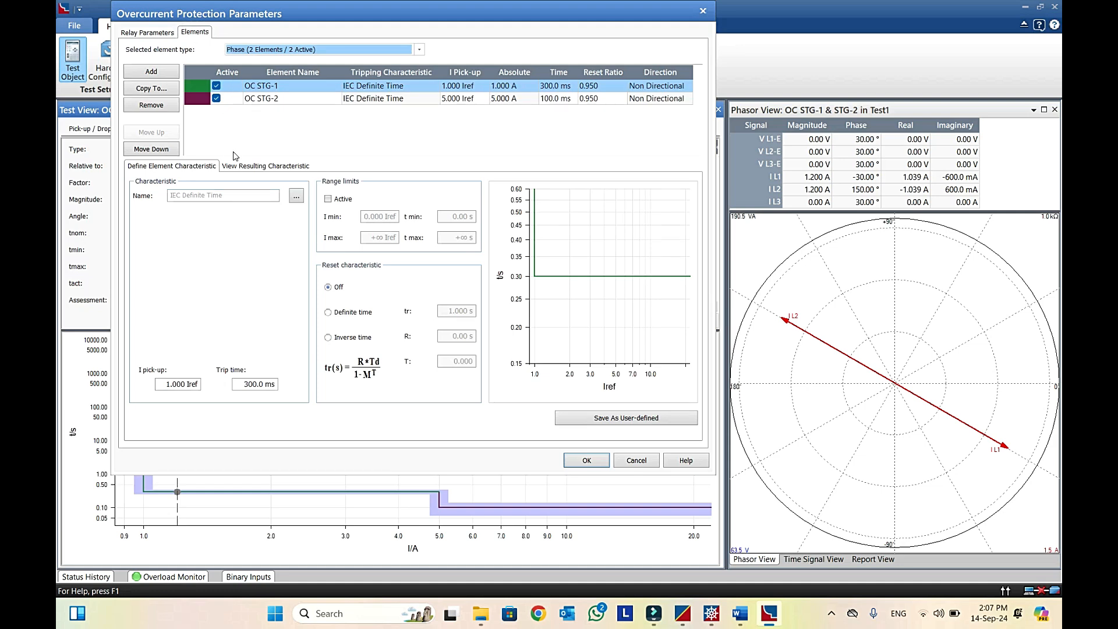
{"action": "left_click", "coordinate": [586, 460]}
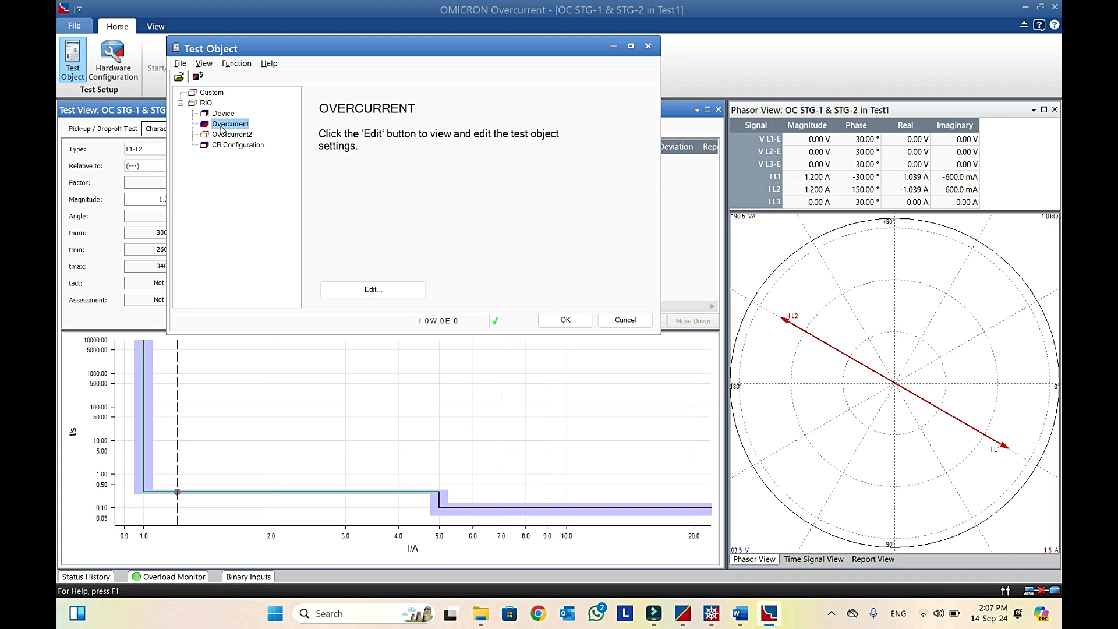
{"action": "left_click", "coordinate": [557, 320]}
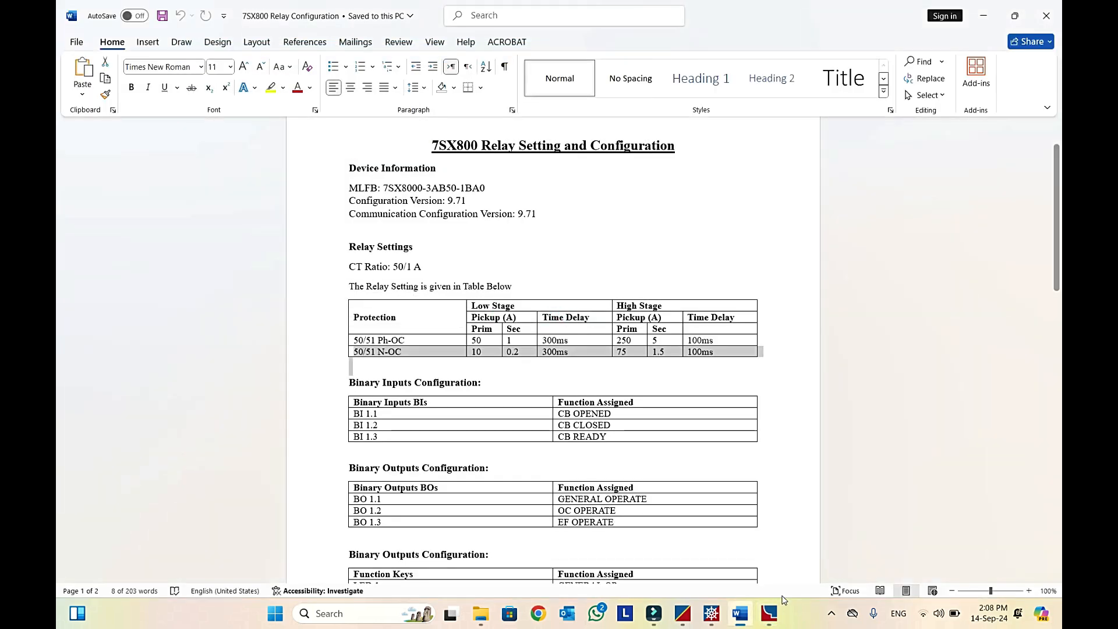
Step: Switch back to OMICRON Overcurrent and add seven test rows to the pick-up / drop-off test
{"action": "left_click", "coordinate": [775, 627]}
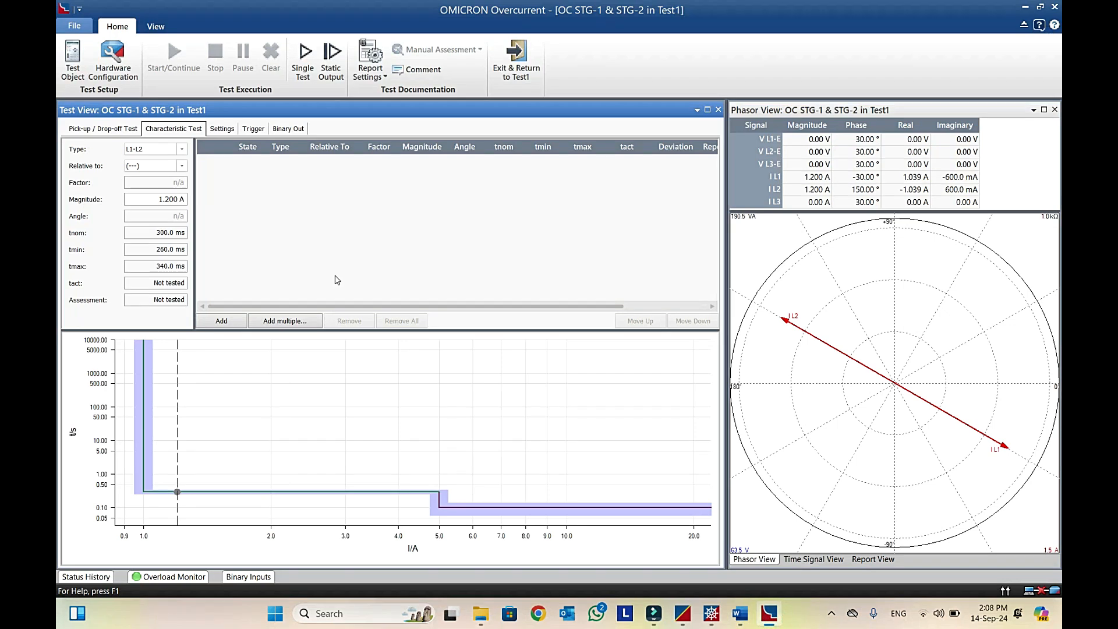
{"action": "left_click", "coordinate": [115, 131]}
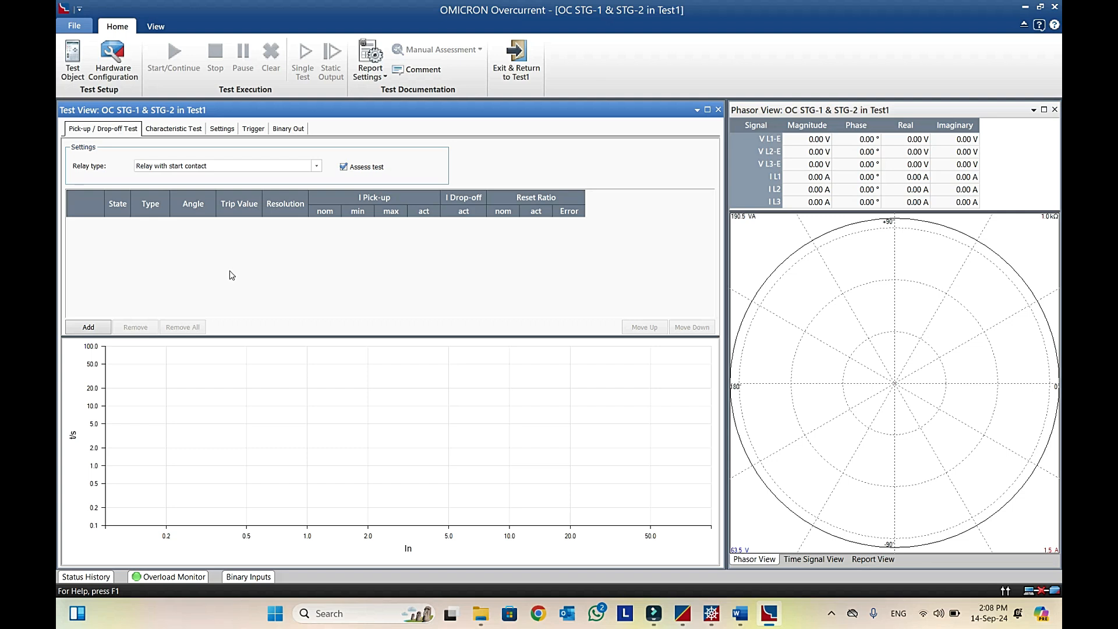
{"action": "left_click", "coordinate": [88, 328]}
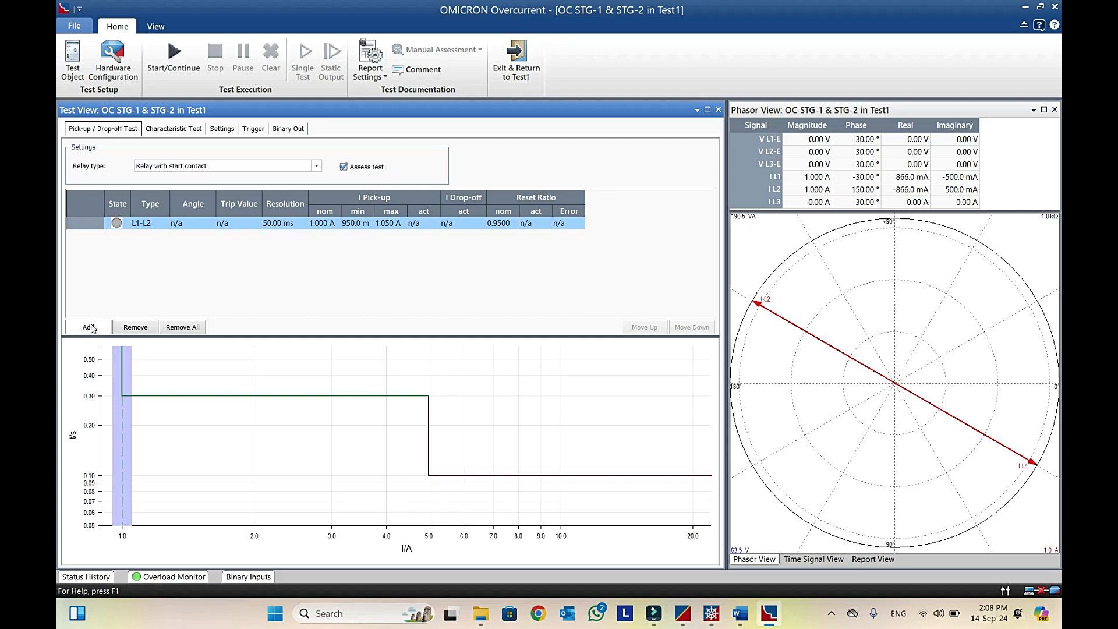
{"action": "left_click", "coordinate": [88, 328]}
{"action": "left_click", "coordinate": [88, 328]}
{"action": "left_click", "coordinate": [88, 327]}
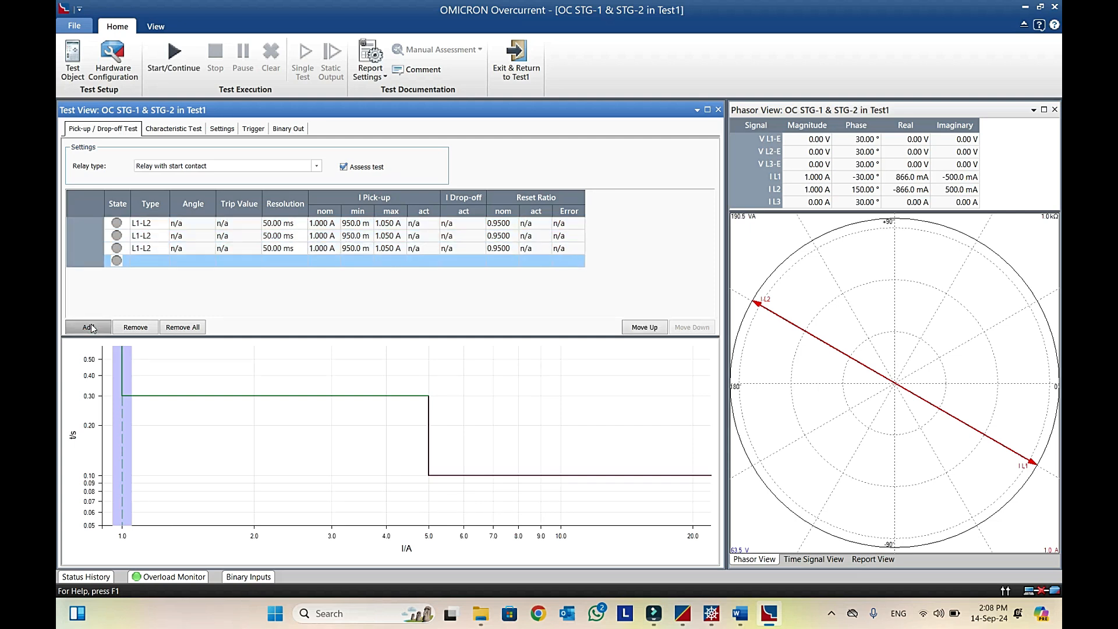
{"action": "left_click", "coordinate": [89, 328]}
{"action": "left_click", "coordinate": [89, 328]}
{"action": "left_click", "coordinate": [88, 327]}
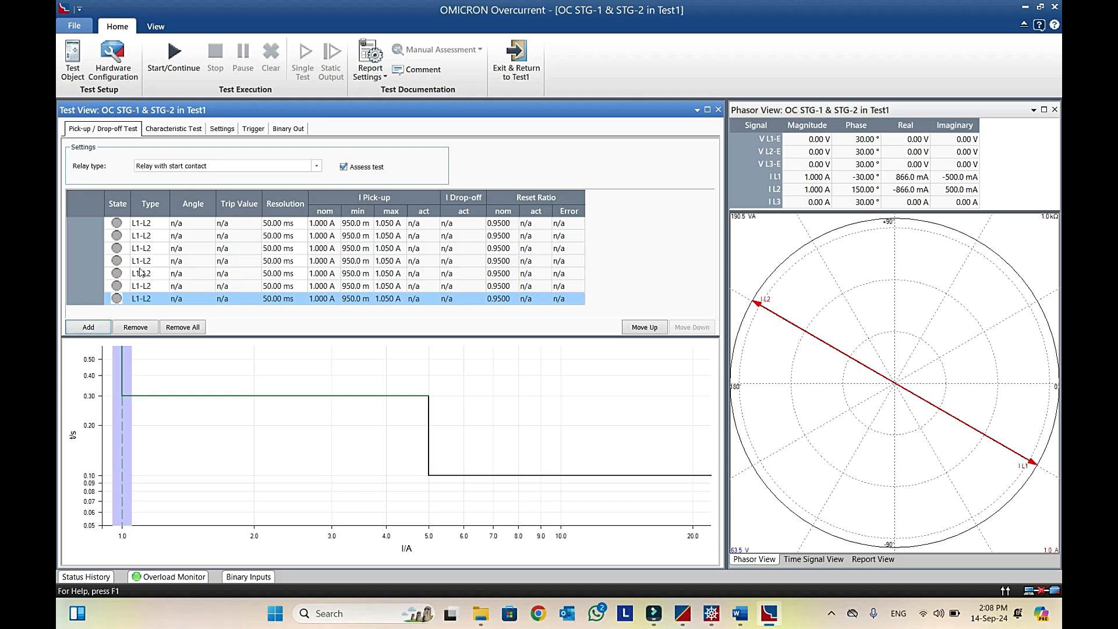
Step: Set the fault types of the first two pick-up / drop-off test rows to L1 and L2
{"action": "left_click", "coordinate": [162, 226]}
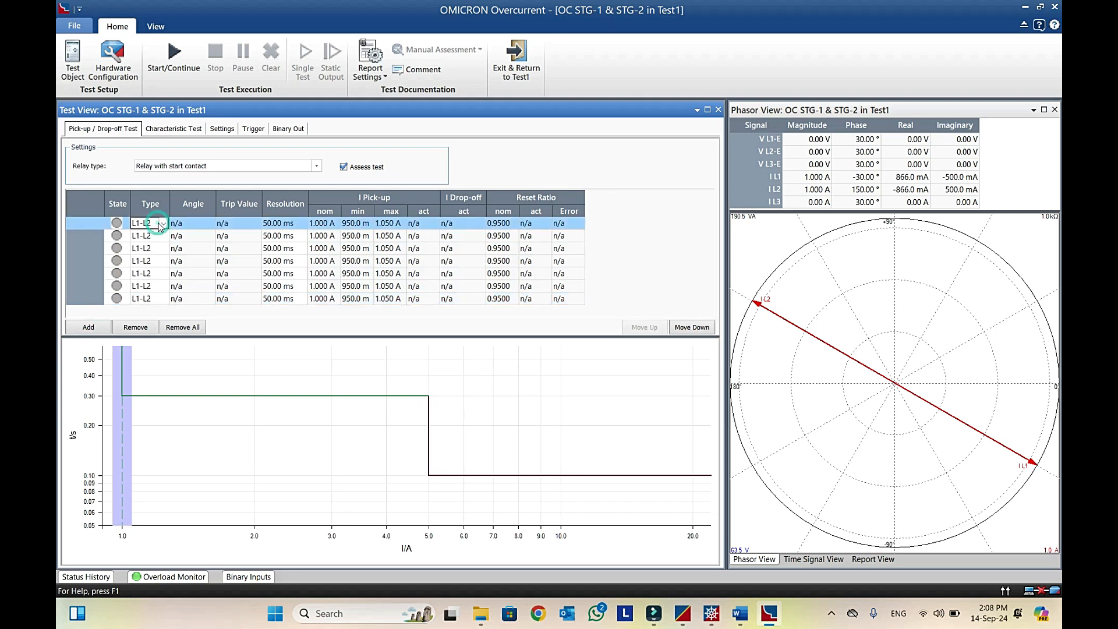
{"action": "left_click", "coordinate": [164, 224]}
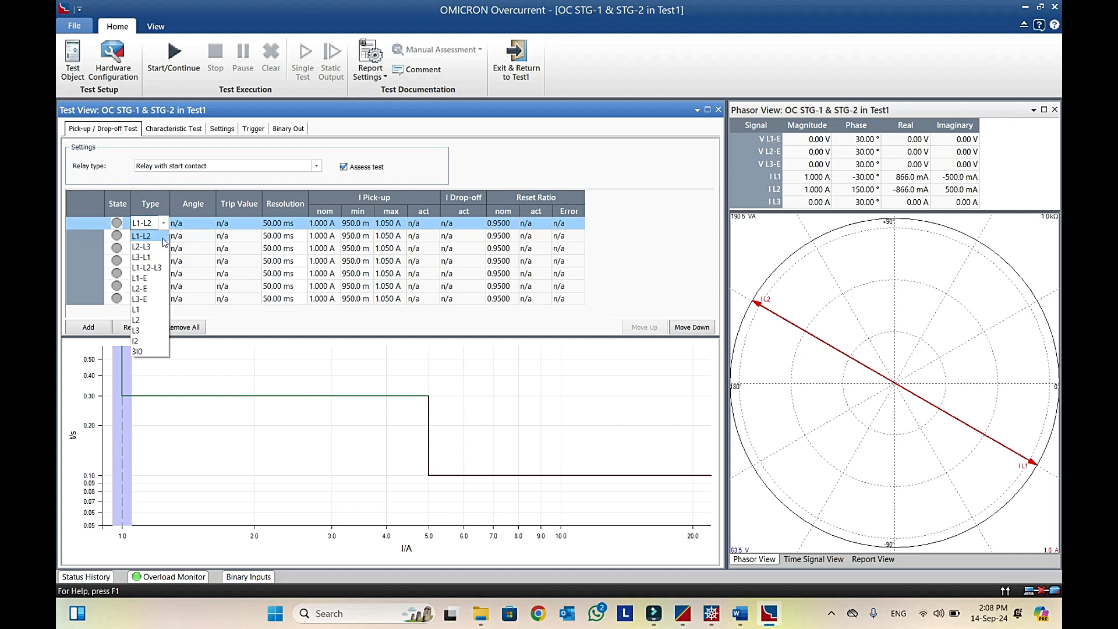
{"action": "left_click", "coordinate": [153, 309]}
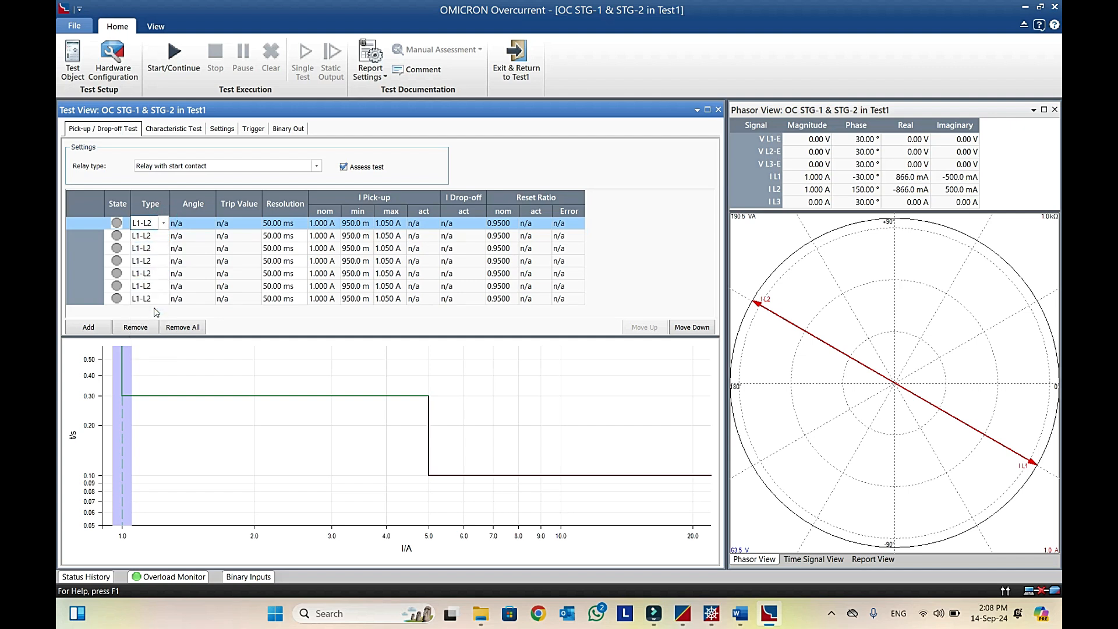
{"action": "left_click", "coordinate": [162, 236]}
{"action": "left_click", "coordinate": [164, 235]}
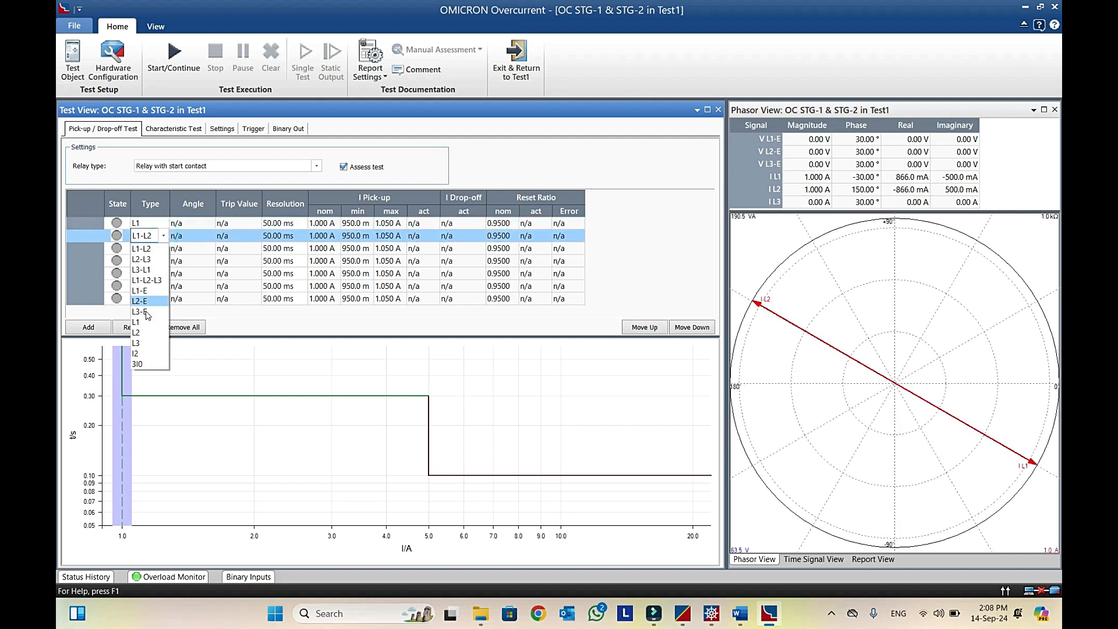
{"action": "left_click", "coordinate": [145, 333]}
Step: Set the fault types of the first three pick-up / drop-off rows to L1-E, L2-E and L3-E
{"action": "left_click", "coordinate": [160, 249]}
{"action": "left_click", "coordinate": [163, 249]}
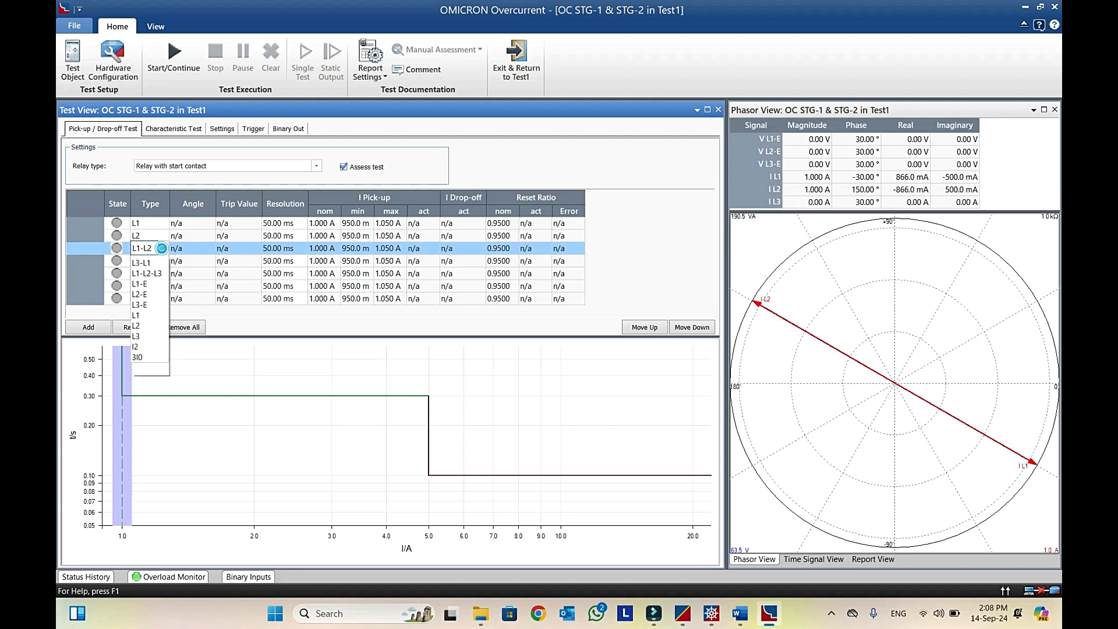
{"action": "left_click", "coordinate": [152, 323]}
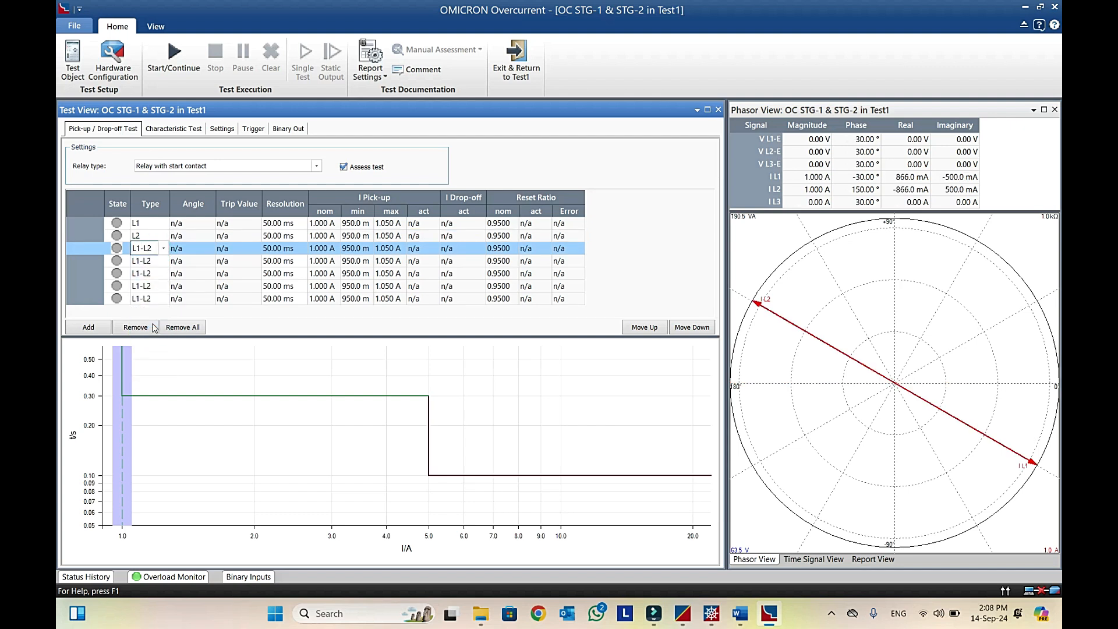
{"action": "left_click", "coordinate": [163, 224]}
{"action": "left_click", "coordinate": [164, 225]}
{"action": "left_click", "coordinate": [154, 278]}
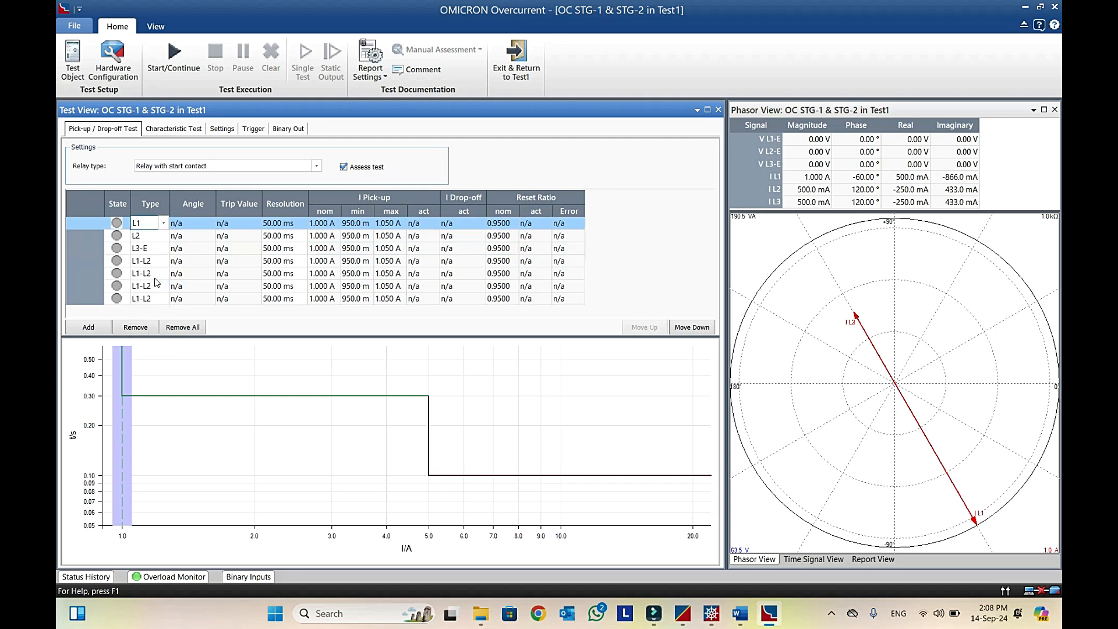
{"action": "left_click", "coordinate": [160, 236]}
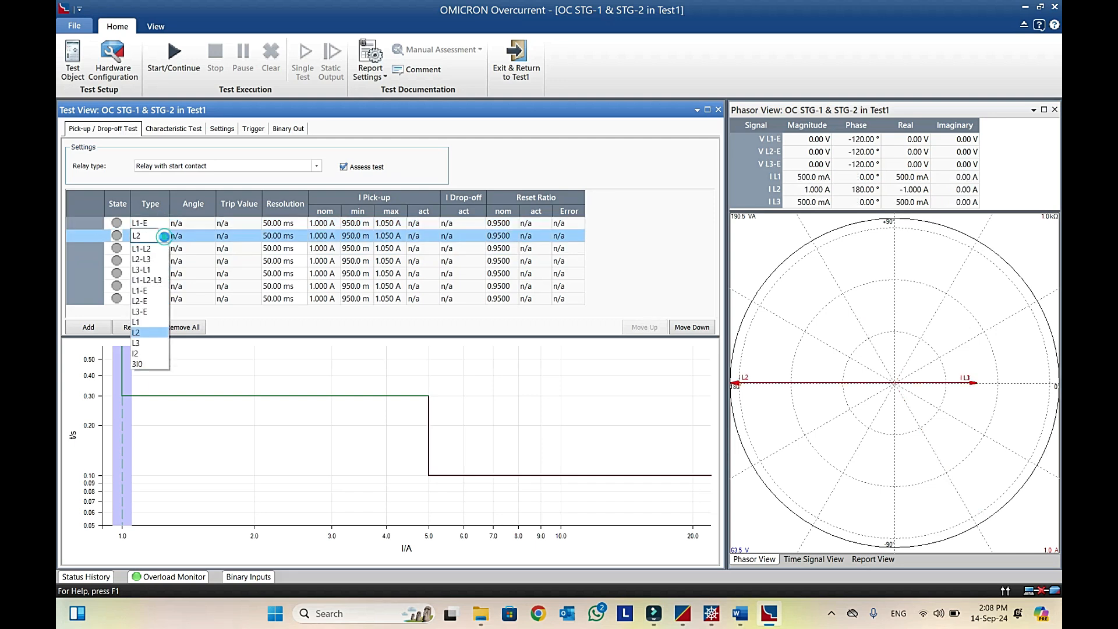
{"action": "left_click", "coordinate": [151, 301]}
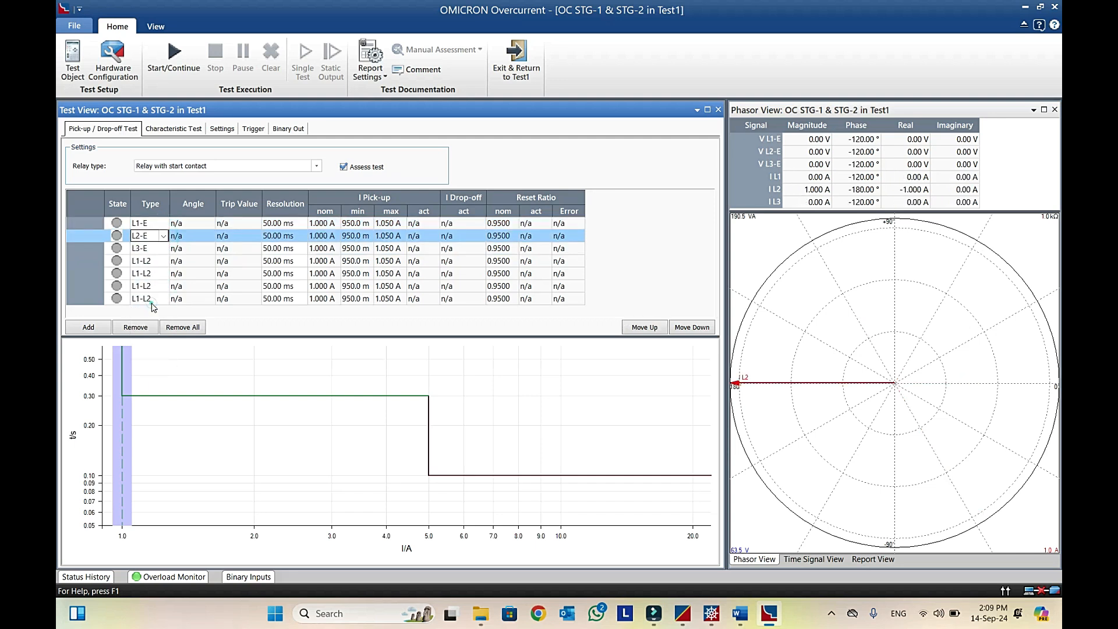
Step: Set the fault types of the last three pick-up / drop-off rows to L2-L3, L3-L1 and L1-L2-L3
{"action": "left_click", "coordinate": [163, 273]}
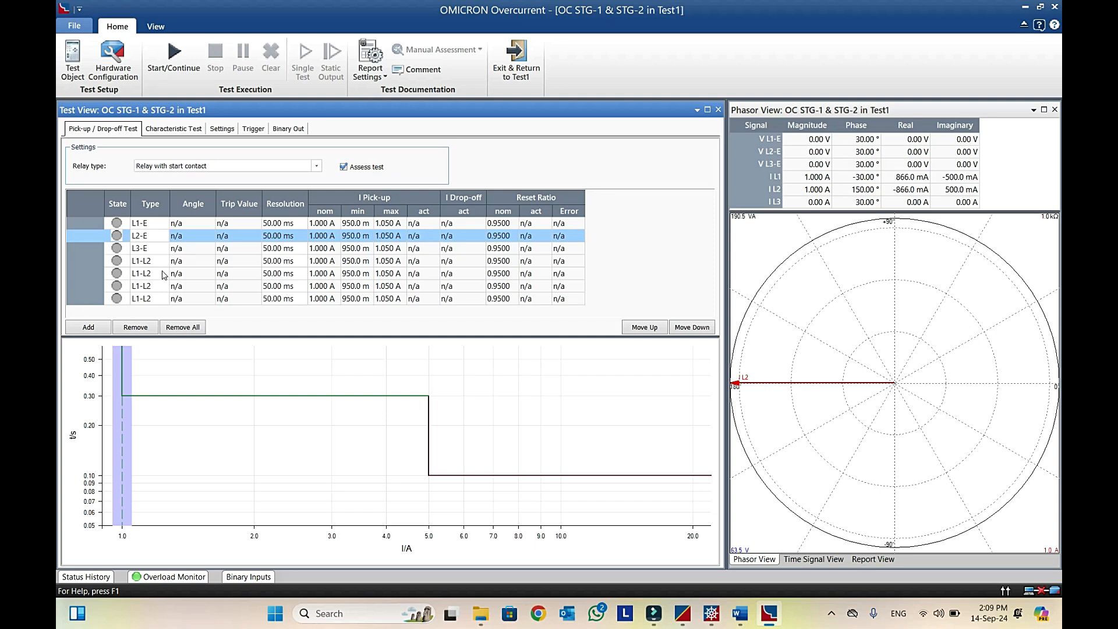
{"action": "left_click", "coordinate": [142, 297]}
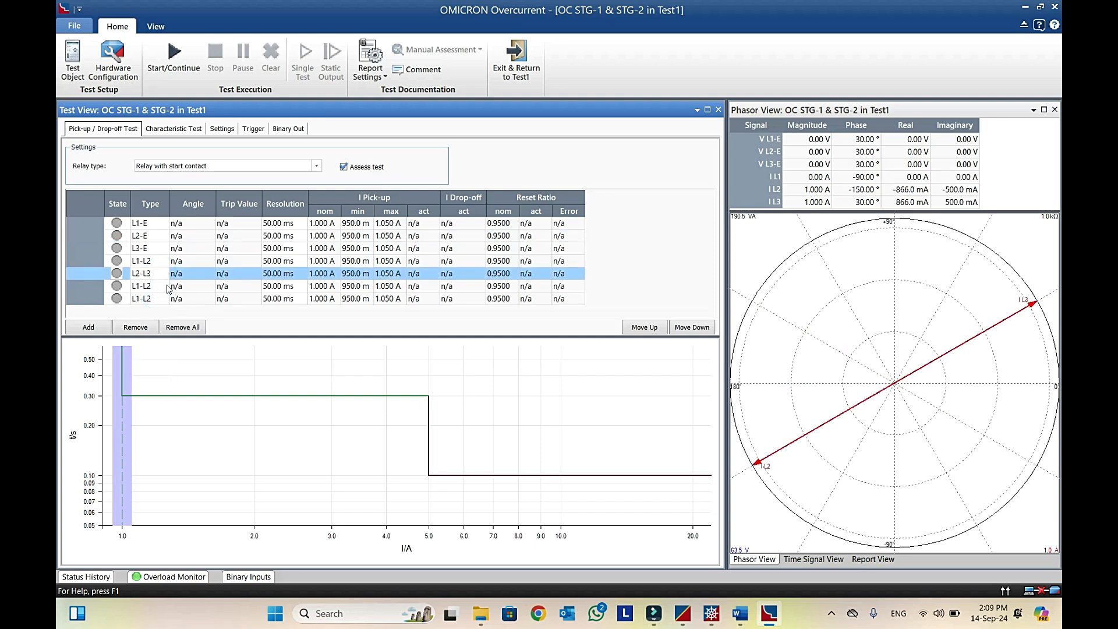
{"action": "left_click", "coordinate": [166, 286]}
{"action": "left_click", "coordinate": [141, 320]}
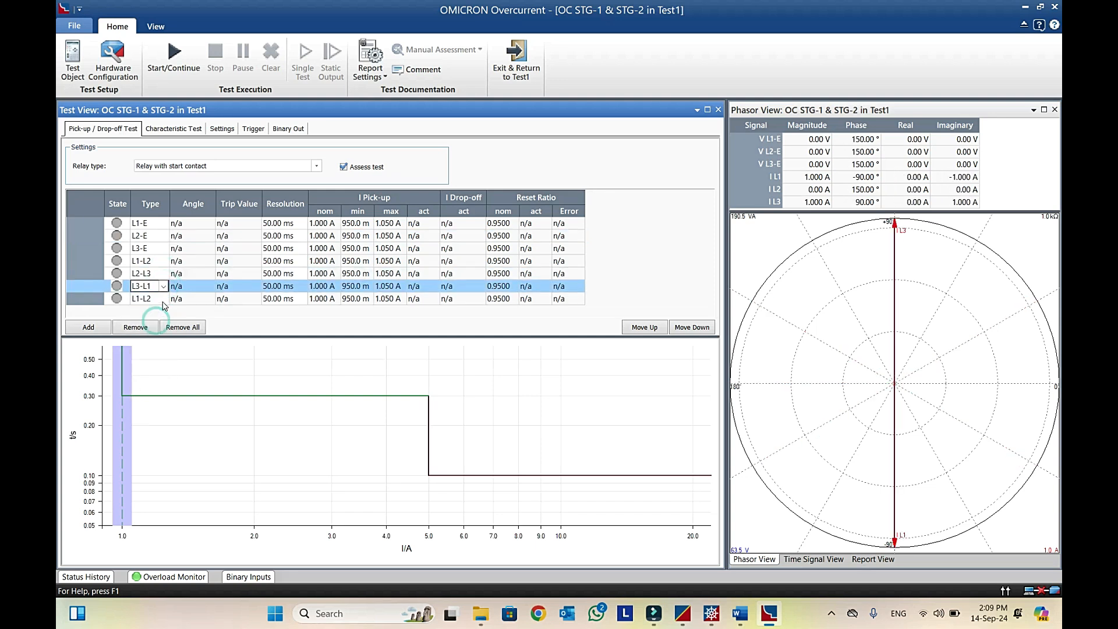
{"action": "left_click", "coordinate": [162, 299]}
{"action": "left_click", "coordinate": [155, 344]}
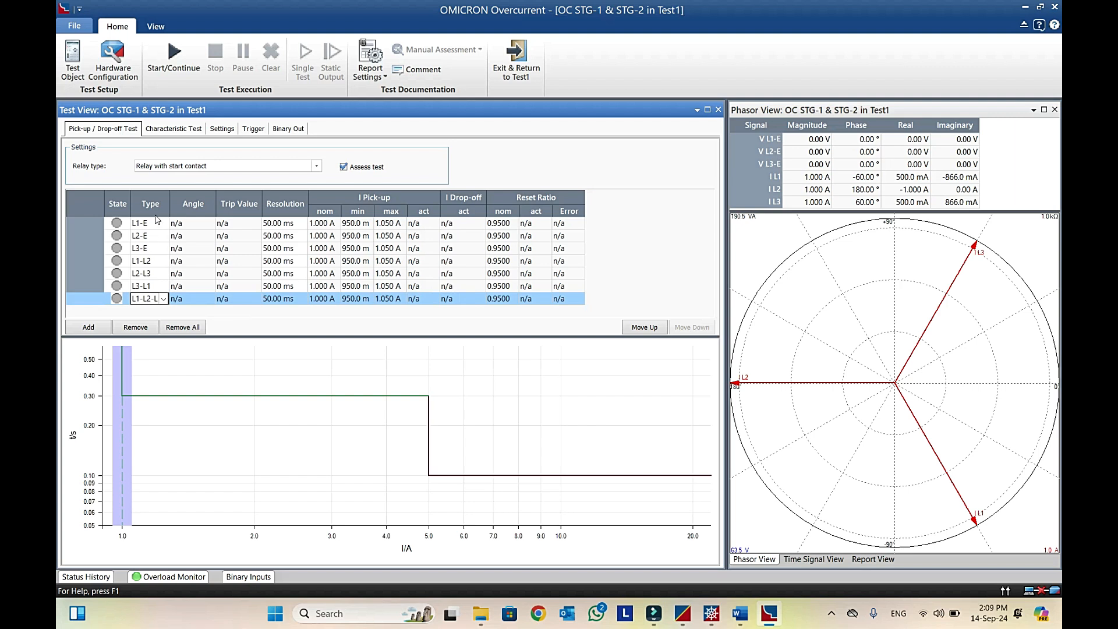
Step: Define a characteristic test point of type L1-E relative to OC STG-1
{"action": "left_click", "coordinate": [178, 128]}
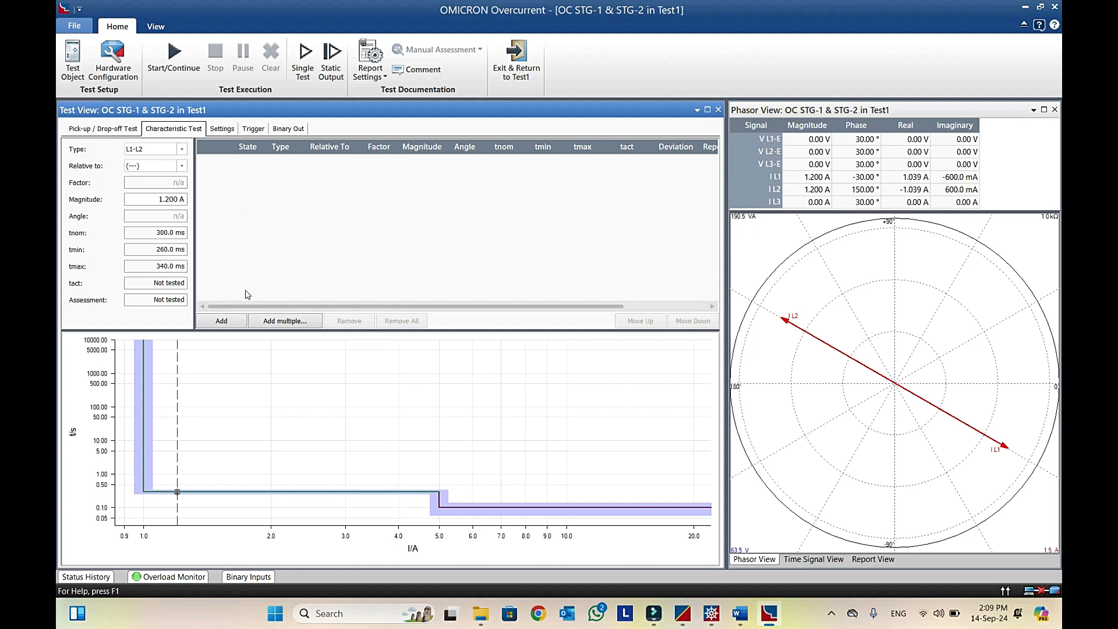
{"action": "left_click", "coordinate": [182, 150]}
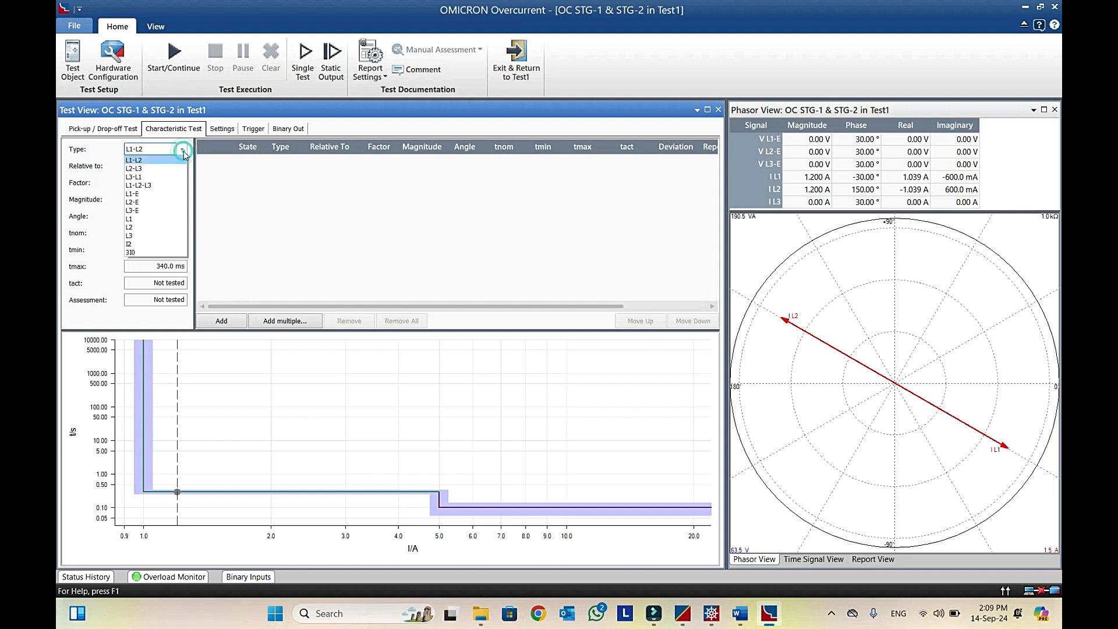
{"action": "left_click", "coordinate": [145, 194]}
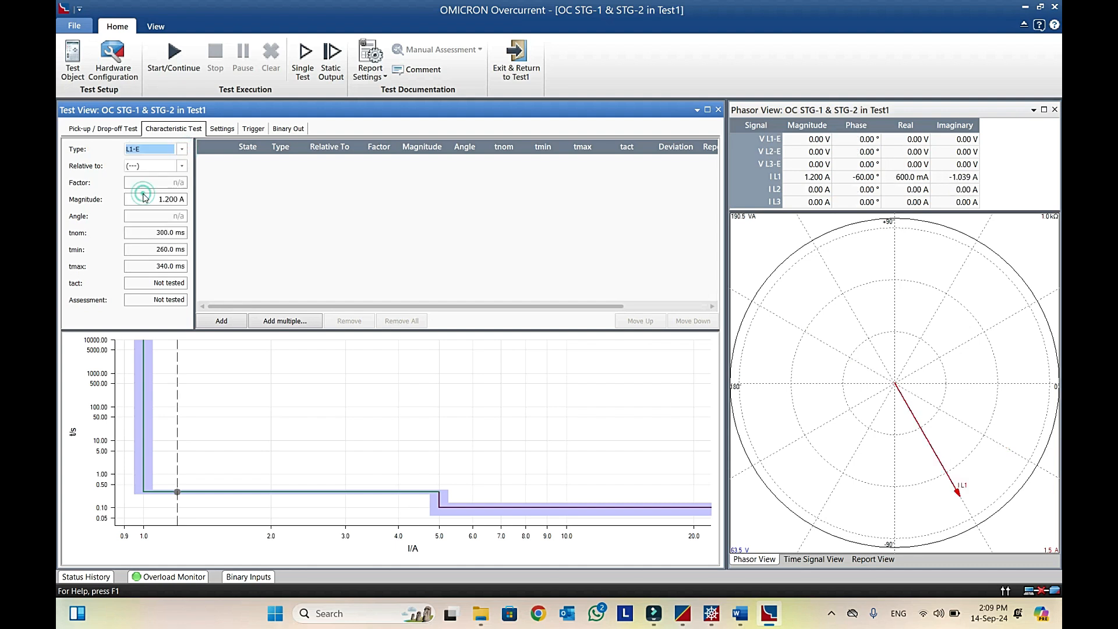
{"action": "left_click", "coordinate": [182, 167]}
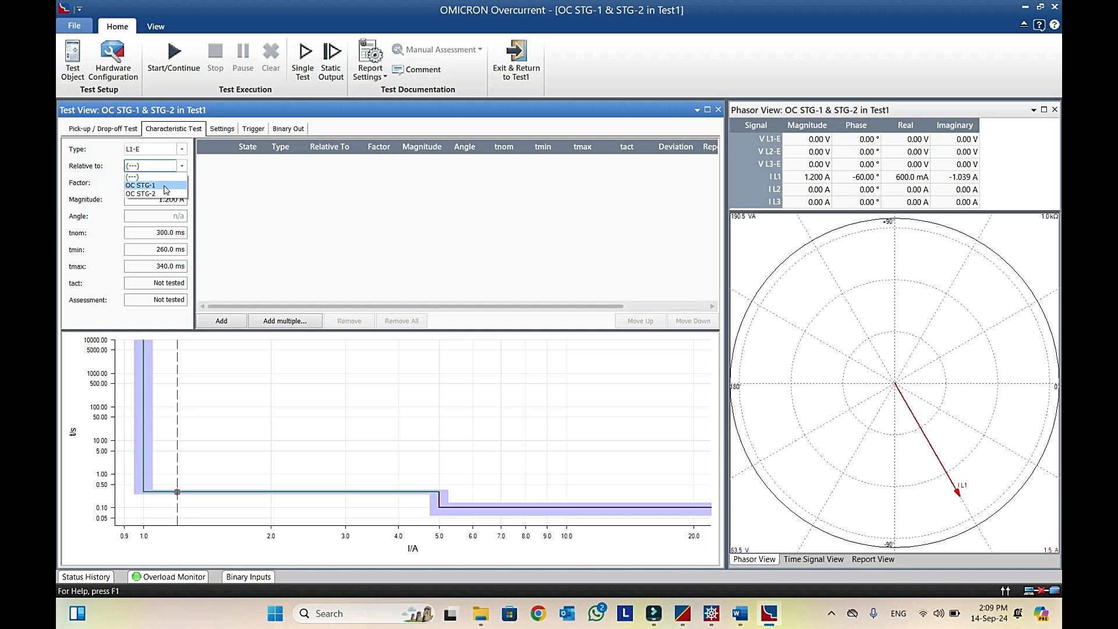
{"action": "left_click", "coordinate": [164, 186]}
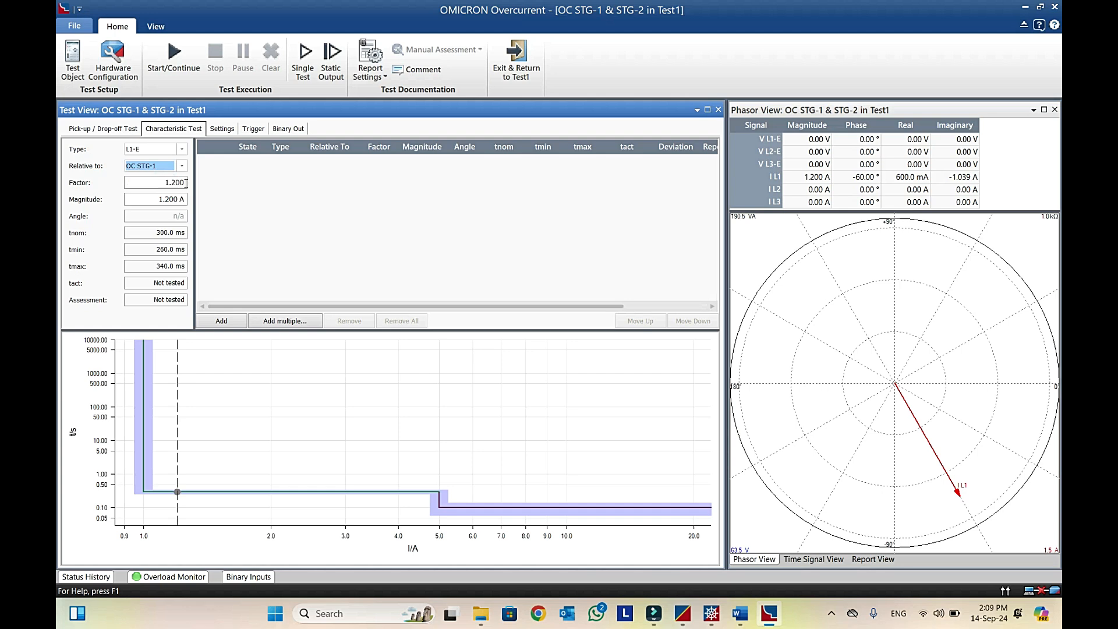
Step: Set the L1-E test point's factor to 2 and add it to the characteristic test table
{"action": "left_click_drag", "start_coordinate": [186, 183], "coordinate": [163, 183]}
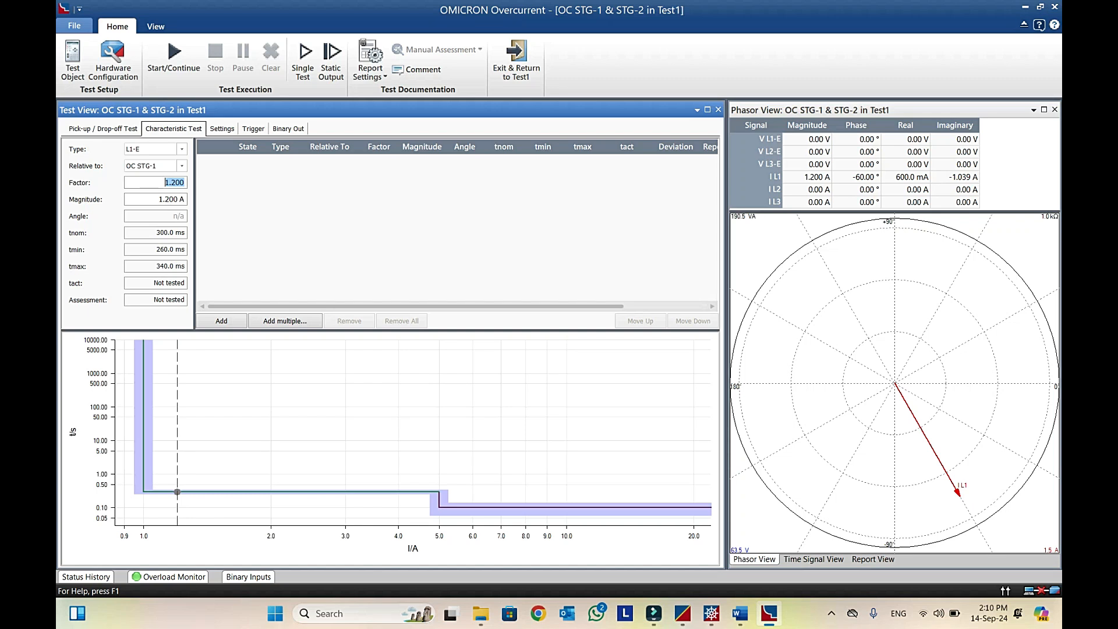
{"action": "type", "text": "2"}
{"action": "left_click", "coordinate": [151, 201]}
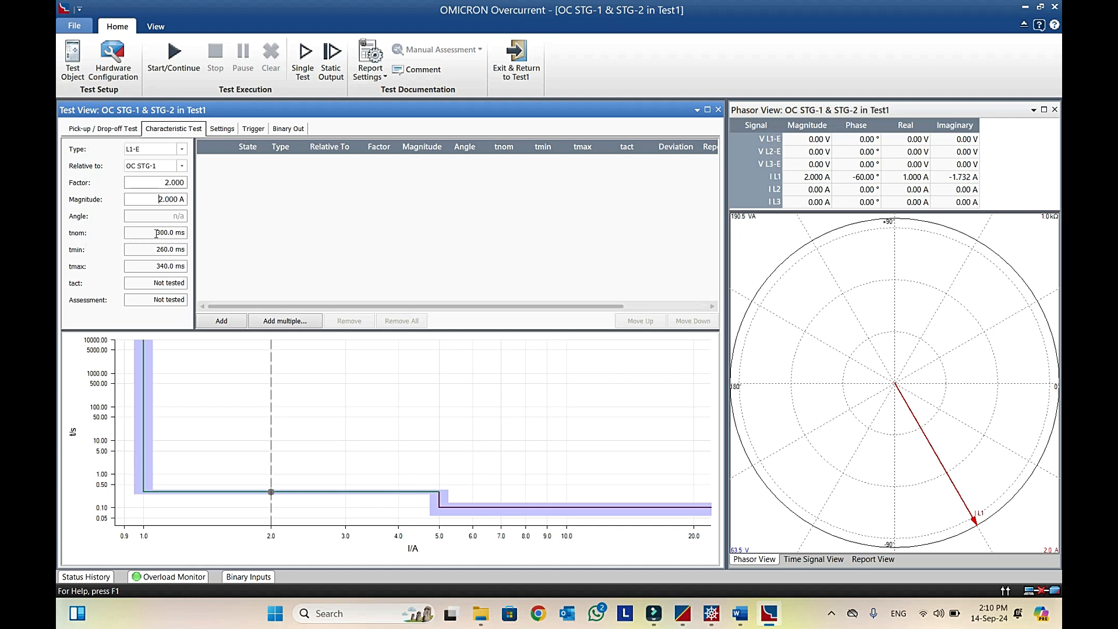
{"action": "left_click_drag", "start_coordinate": [156, 233], "coordinate": [186, 231]}
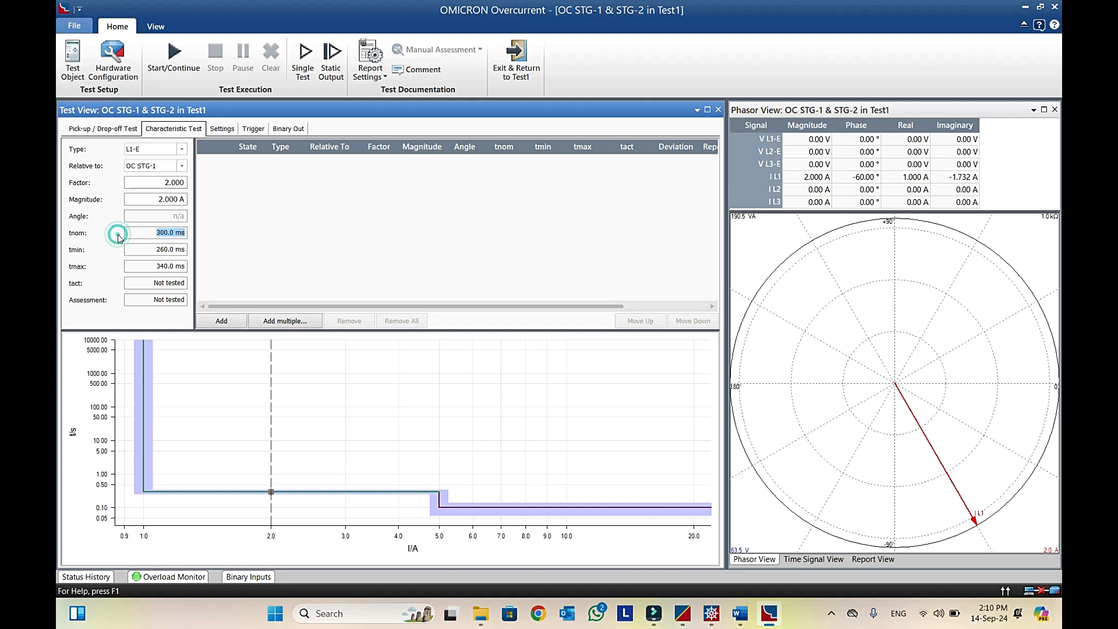
{"action": "left_click", "coordinate": [140, 232]}
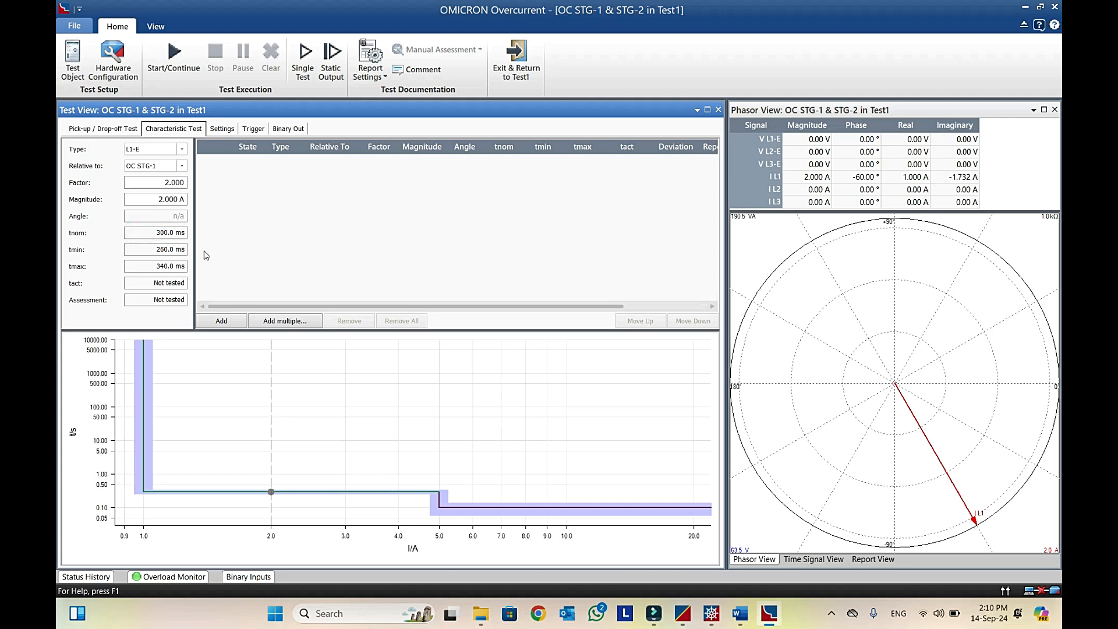
{"action": "left_click", "coordinate": [222, 322]}
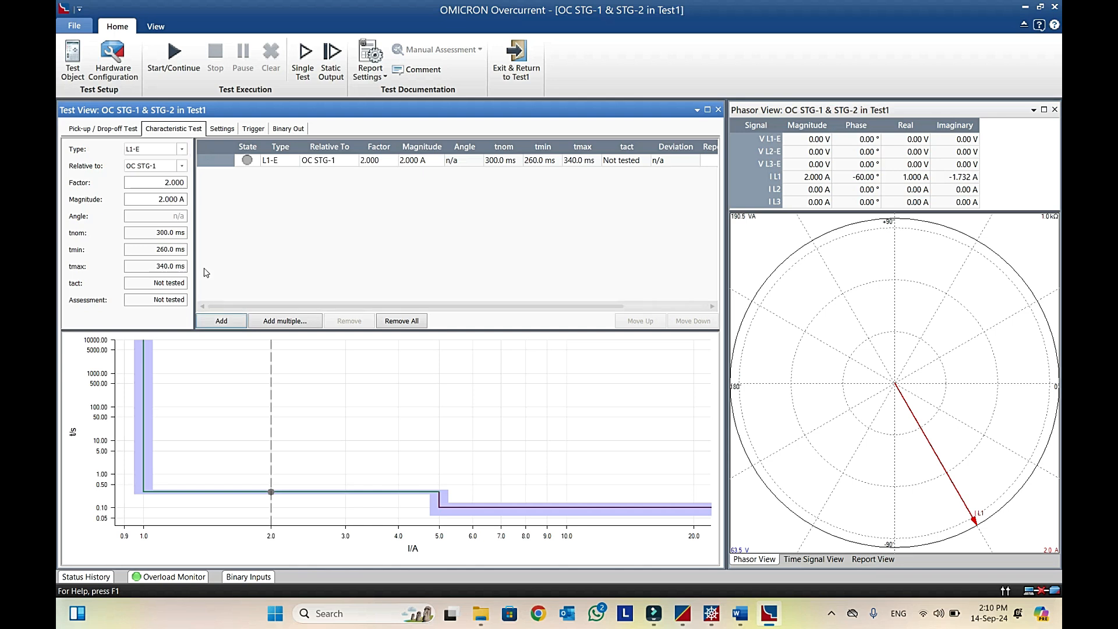
Step: Add L2-E, L3-E and L1-L2-L3 test points relative to OC STG-1 with factor 2 to the characteristic test
{"action": "left_click", "coordinate": [182, 150]}
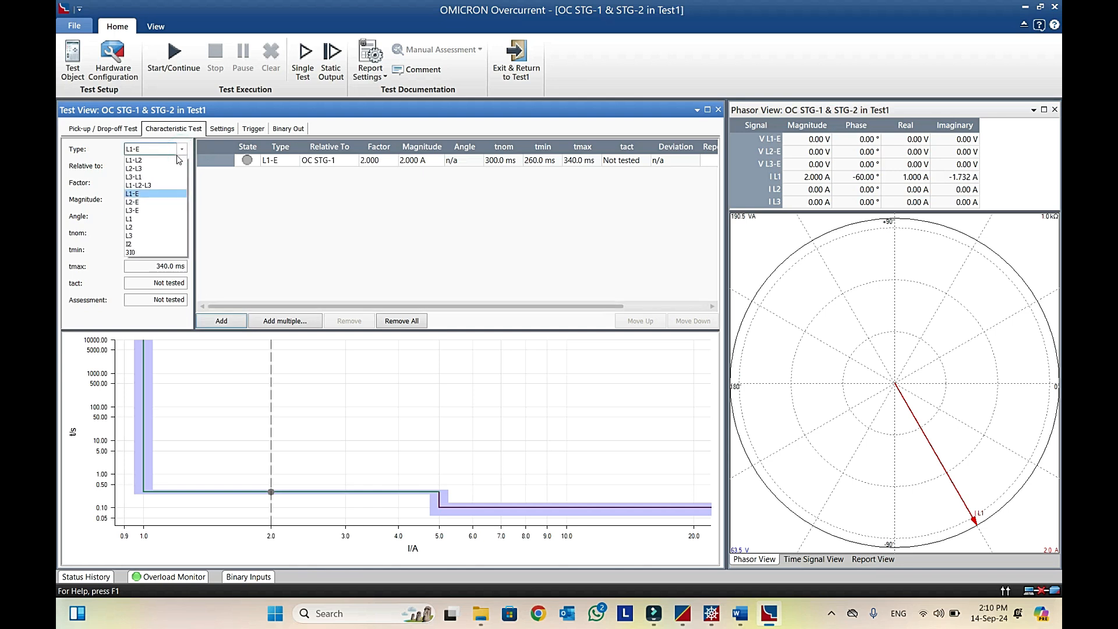
{"action": "left_click", "coordinate": [133, 203]}
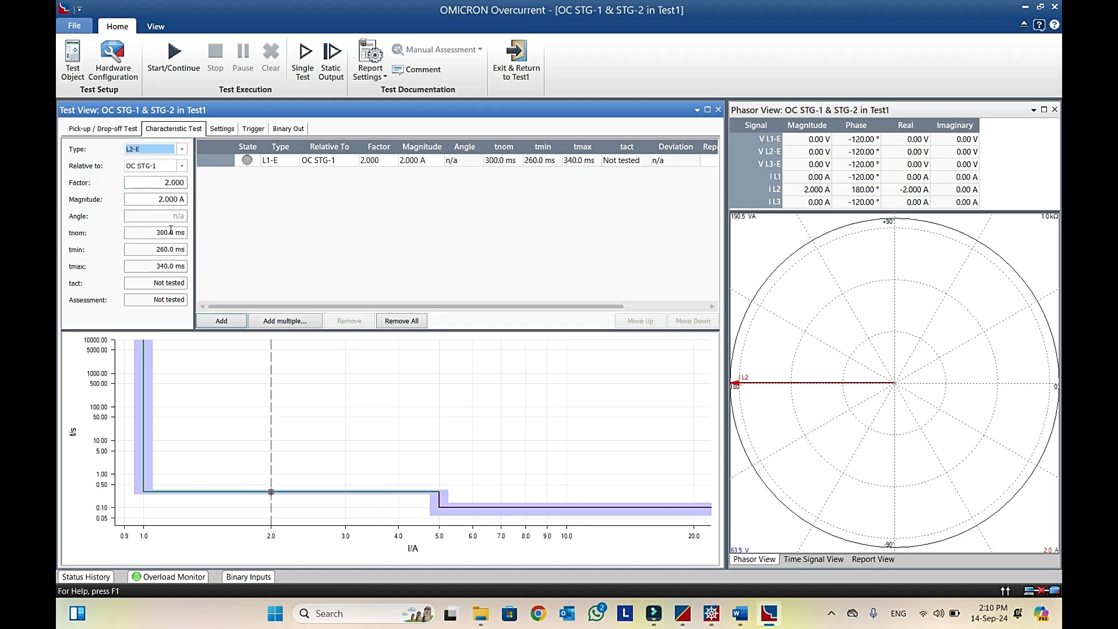
{"action": "left_click", "coordinate": [222, 320]}
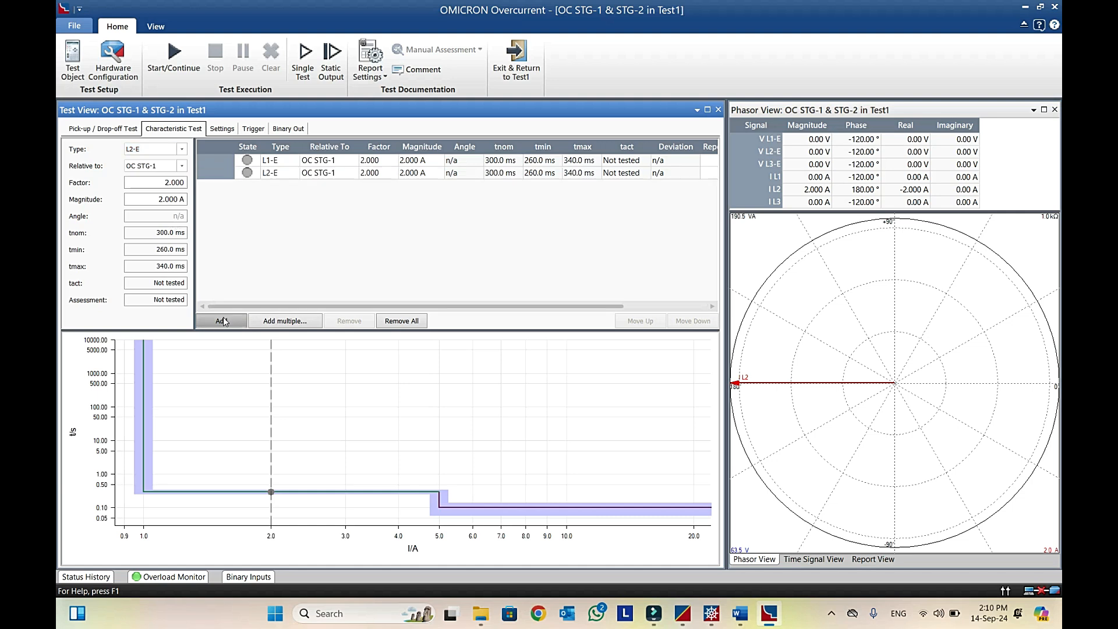
{"action": "left_click", "coordinate": [182, 150]}
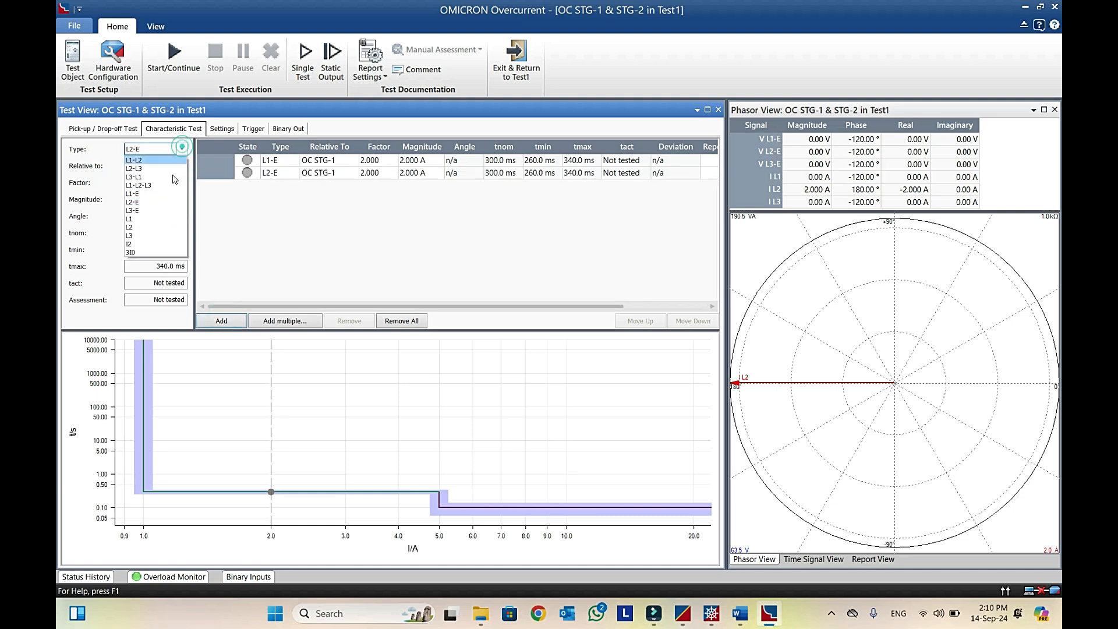
{"action": "left_click", "coordinate": [148, 211]}
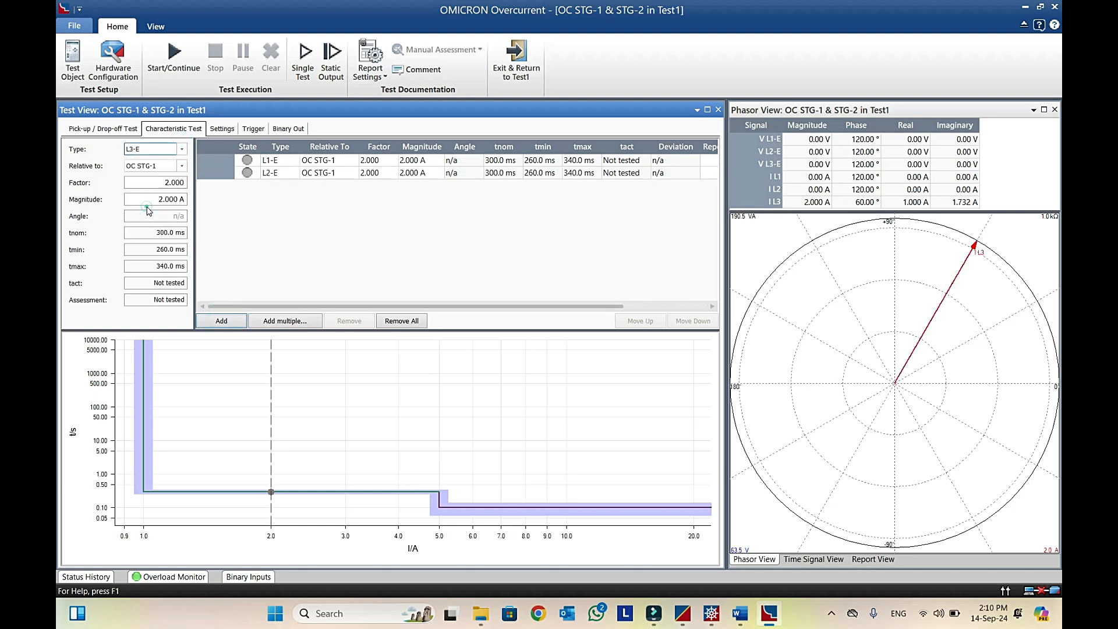
{"action": "left_click", "coordinate": [224, 321]}
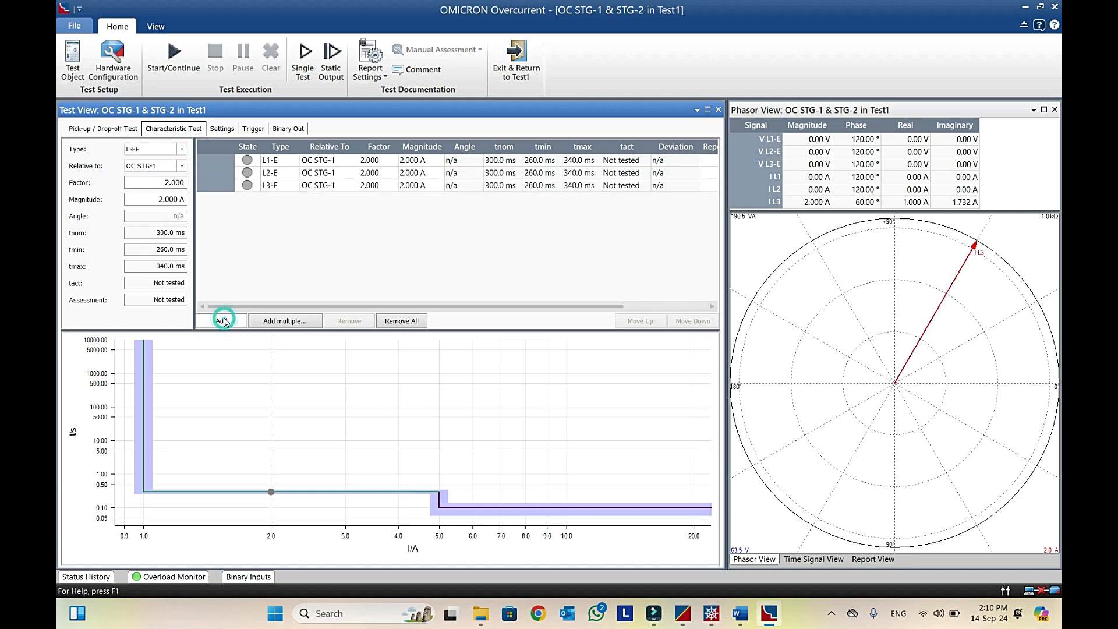
{"action": "left_click", "coordinate": [183, 150]}
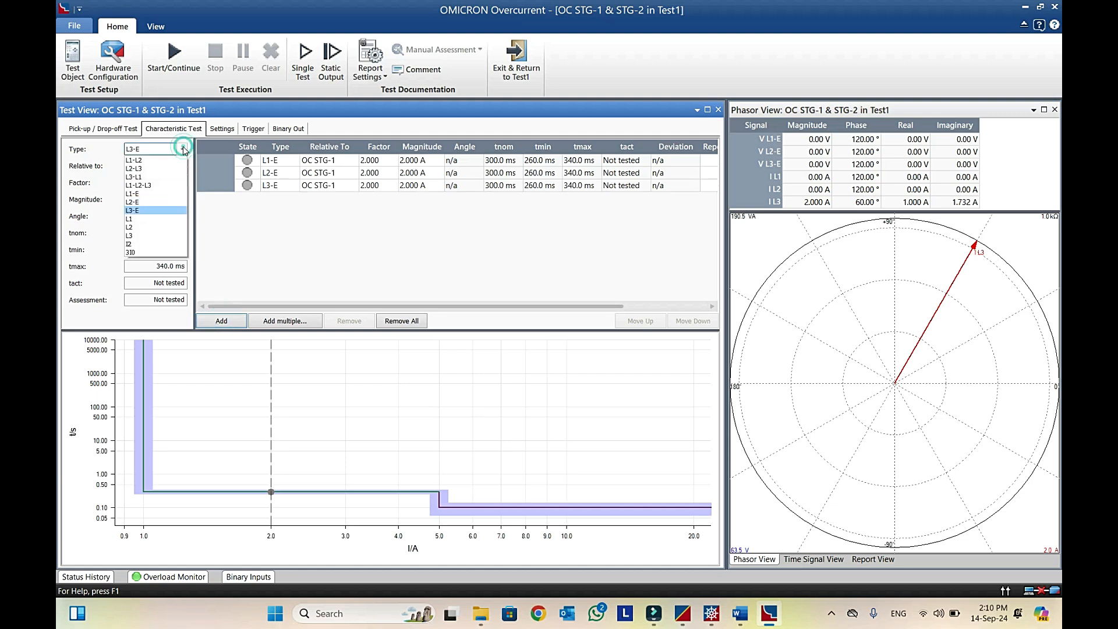
{"action": "left_click", "coordinate": [147, 186]}
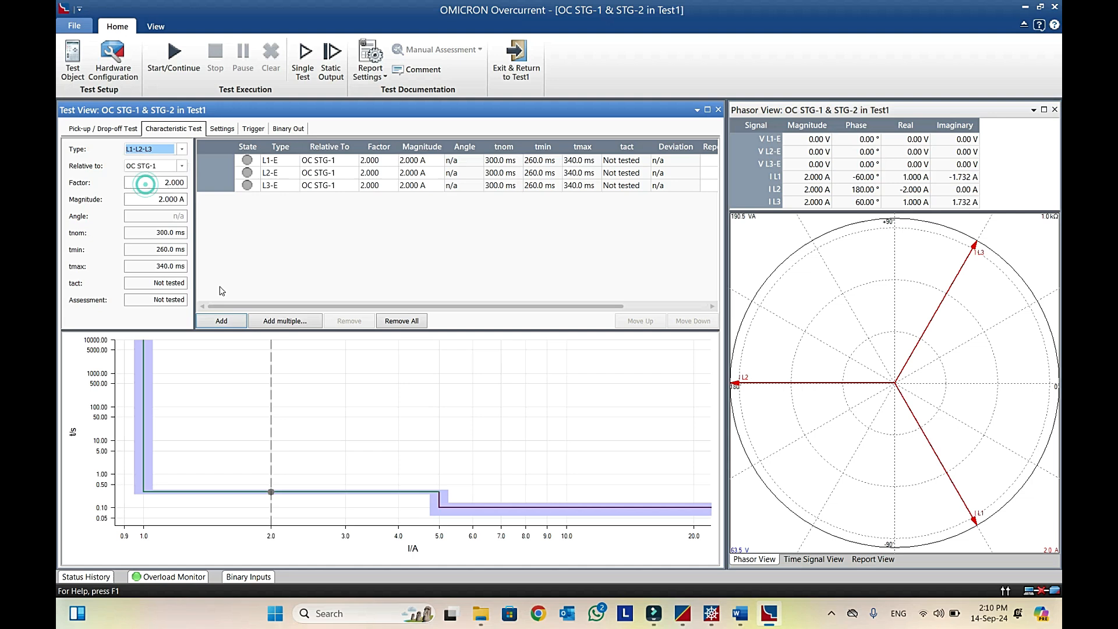
{"action": "left_click", "coordinate": [225, 321]}
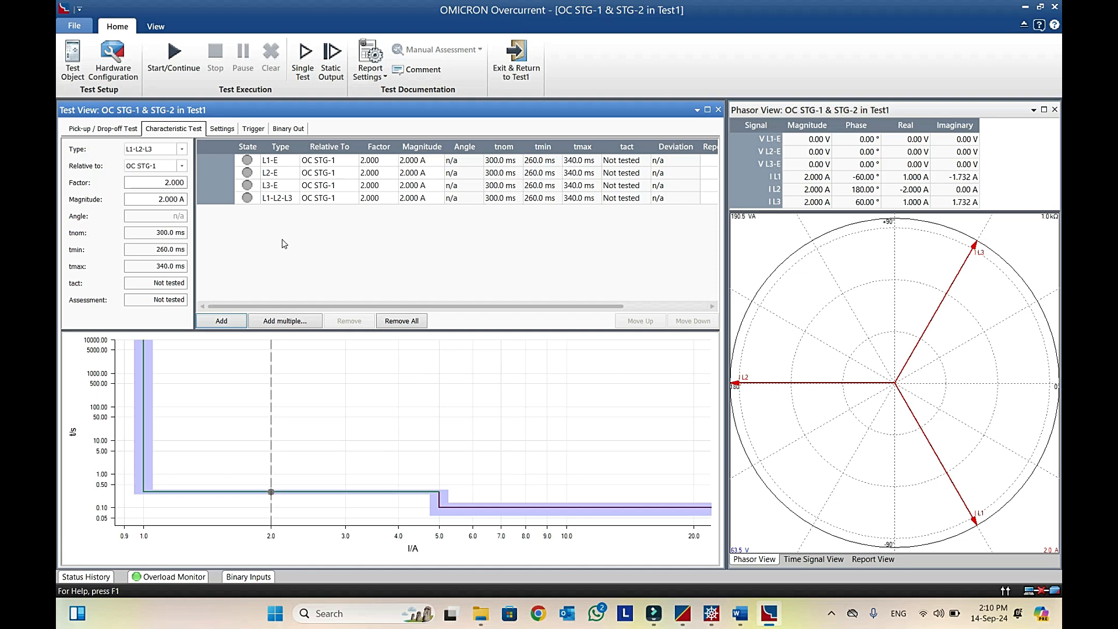
Step: Add an L1-E test point relative to OC STG-2 with factor 2 to the characteristic test
{"action": "left_click", "coordinate": [180, 167]}
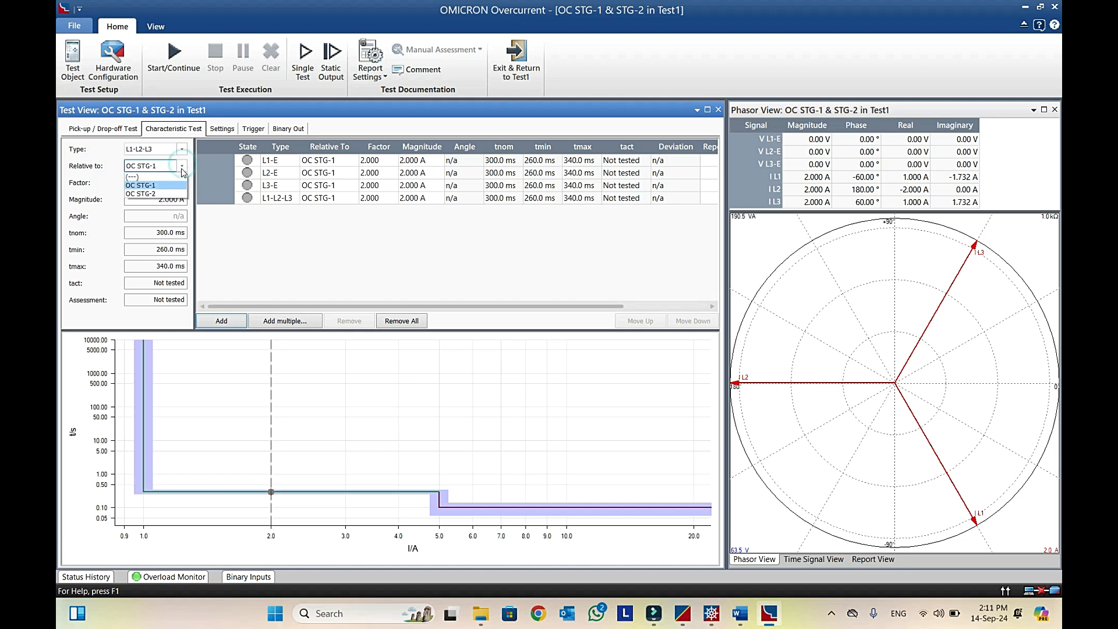
{"action": "left_click", "coordinate": [159, 194]}
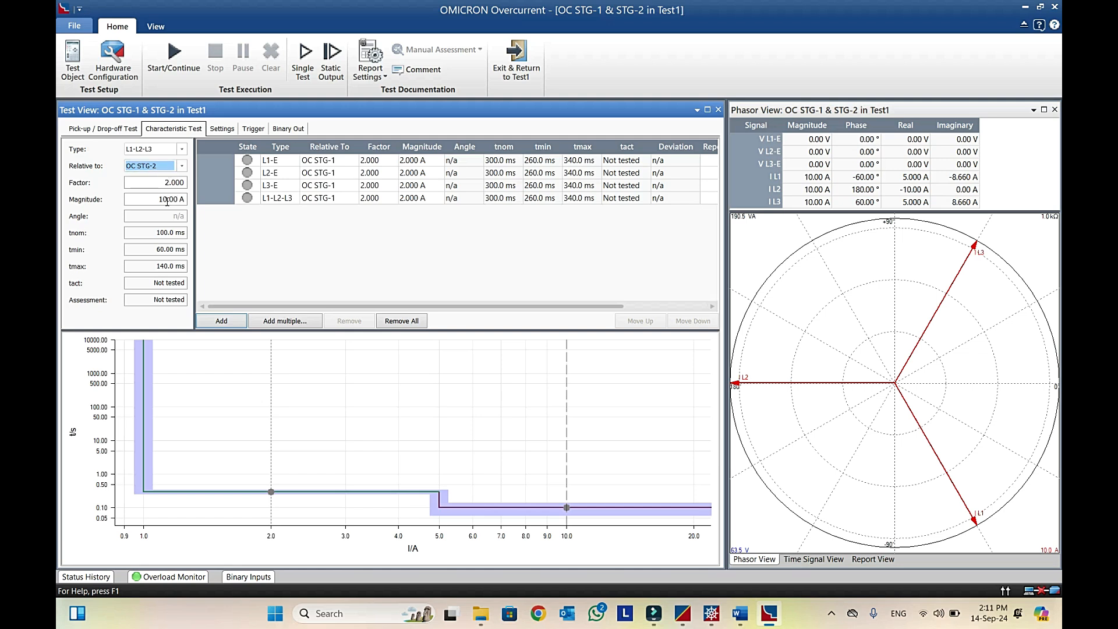
{"action": "left_click", "coordinate": [181, 149]}
{"action": "left_click", "coordinate": [145, 194]}
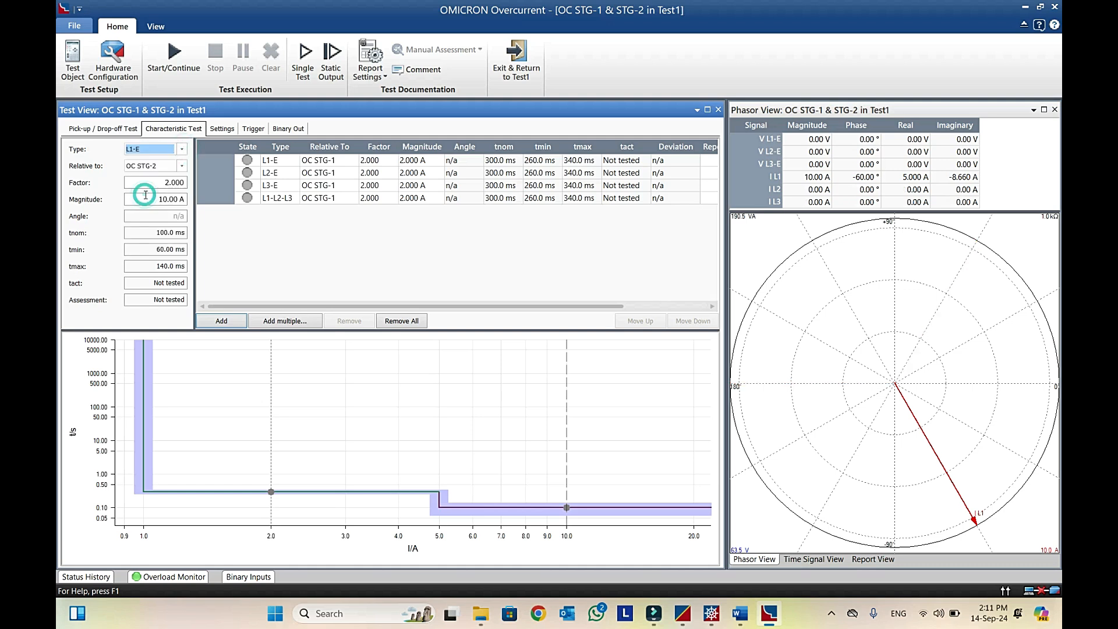
{"action": "left_click", "coordinate": [220, 321]}
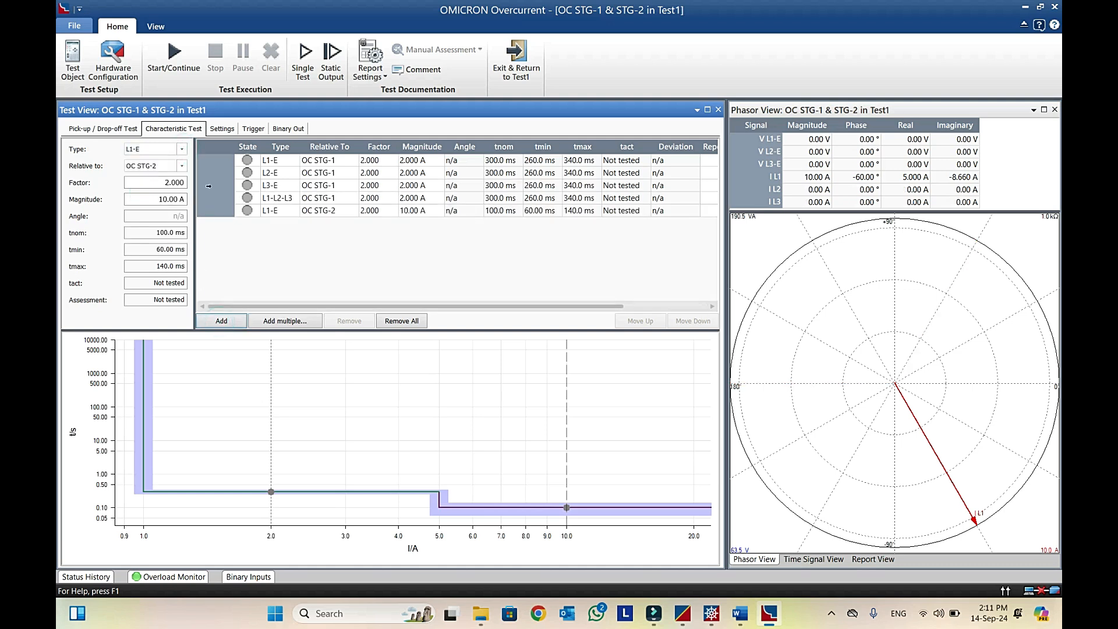
Step: Set the existing L2-E test point's reference to OC STG-2 and add another L2-E point with the same settings
{"action": "left_click", "coordinate": [284, 175]}
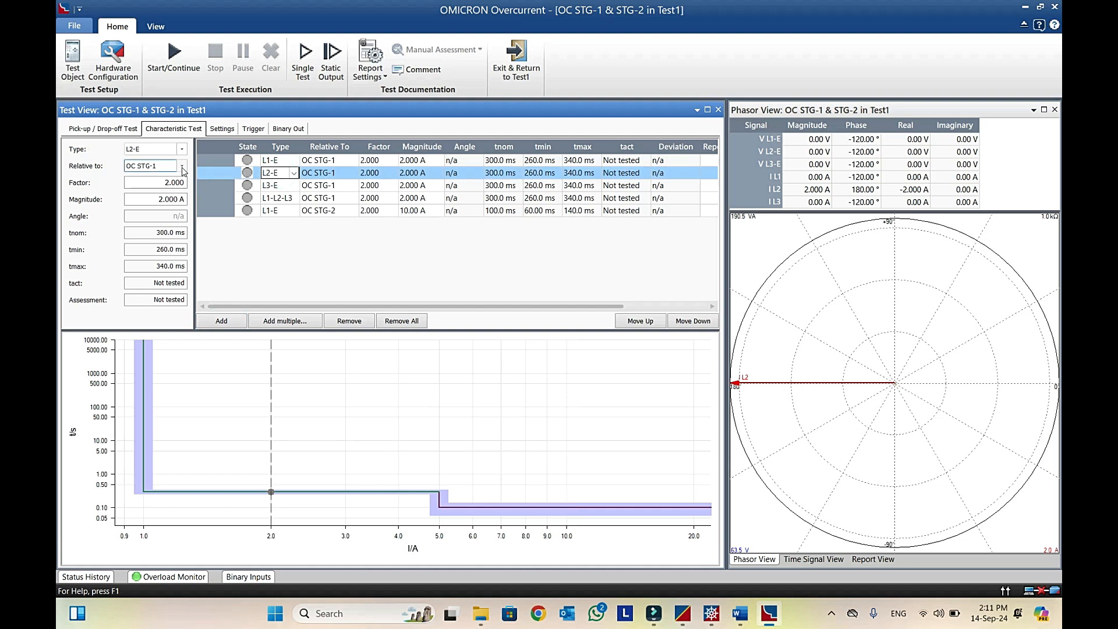
{"action": "left_click", "coordinate": [181, 166]}
{"action": "left_click", "coordinate": [162, 190]}
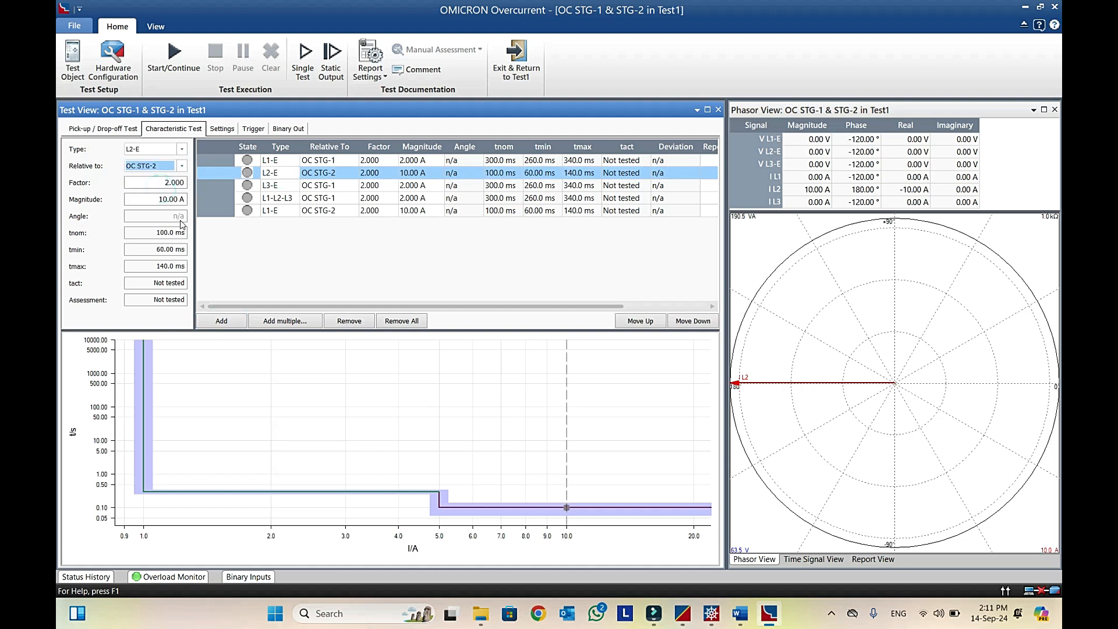
{"action": "left_click", "coordinate": [212, 321]}
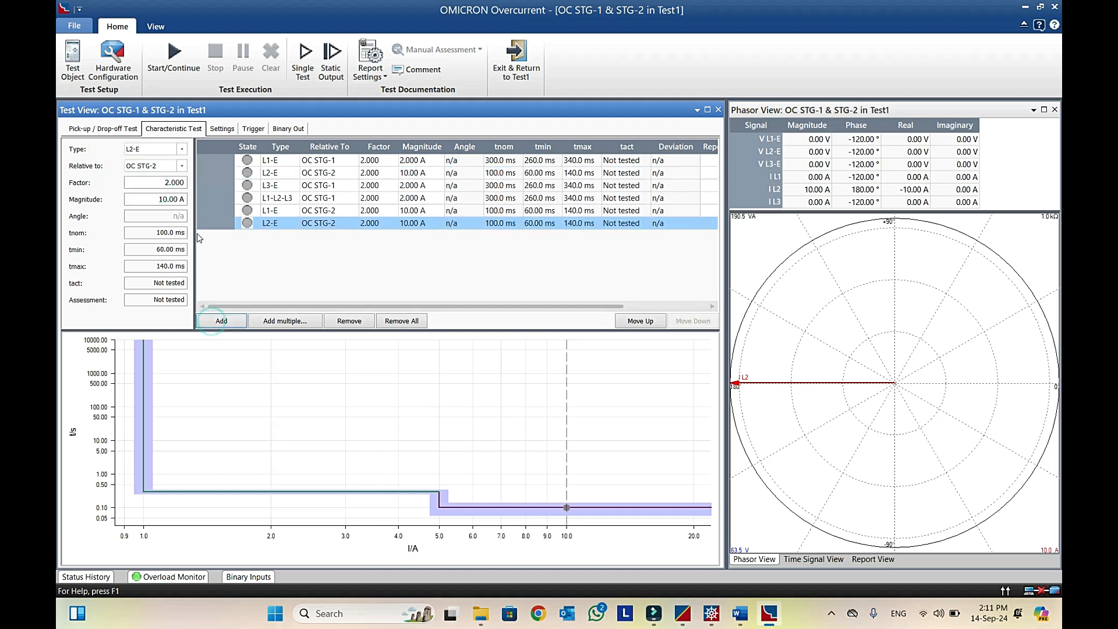
Step: Set the last test point's type to L3-E and add two L1-L2-L3 test points relative to OC STG-2 with factor 2
{"action": "left_click", "coordinate": [182, 150]}
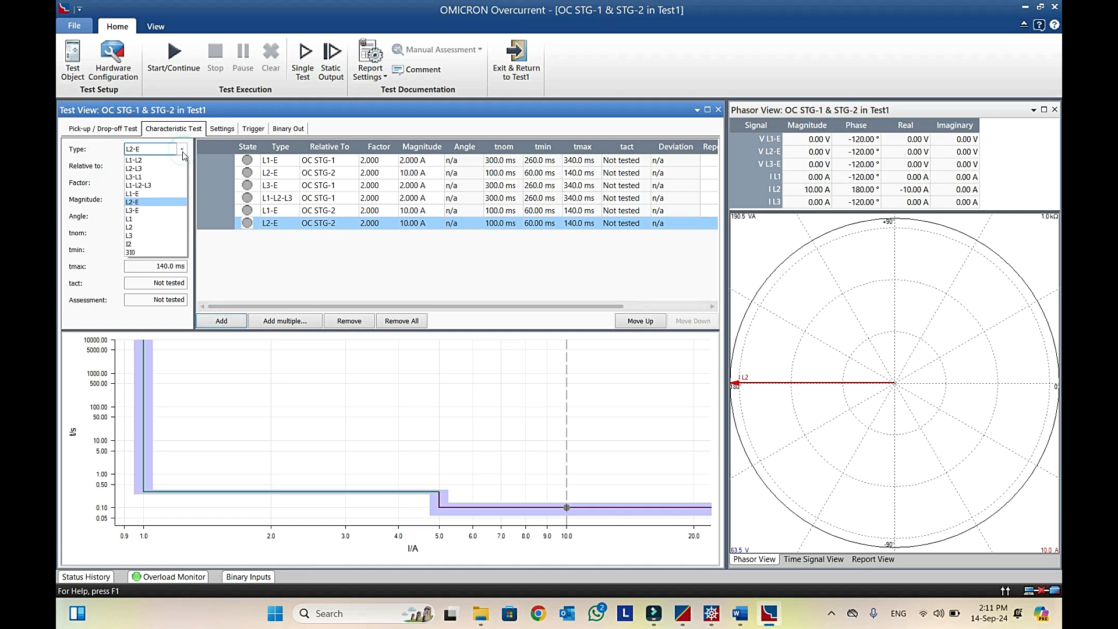
{"action": "left_click", "coordinate": [146, 210]}
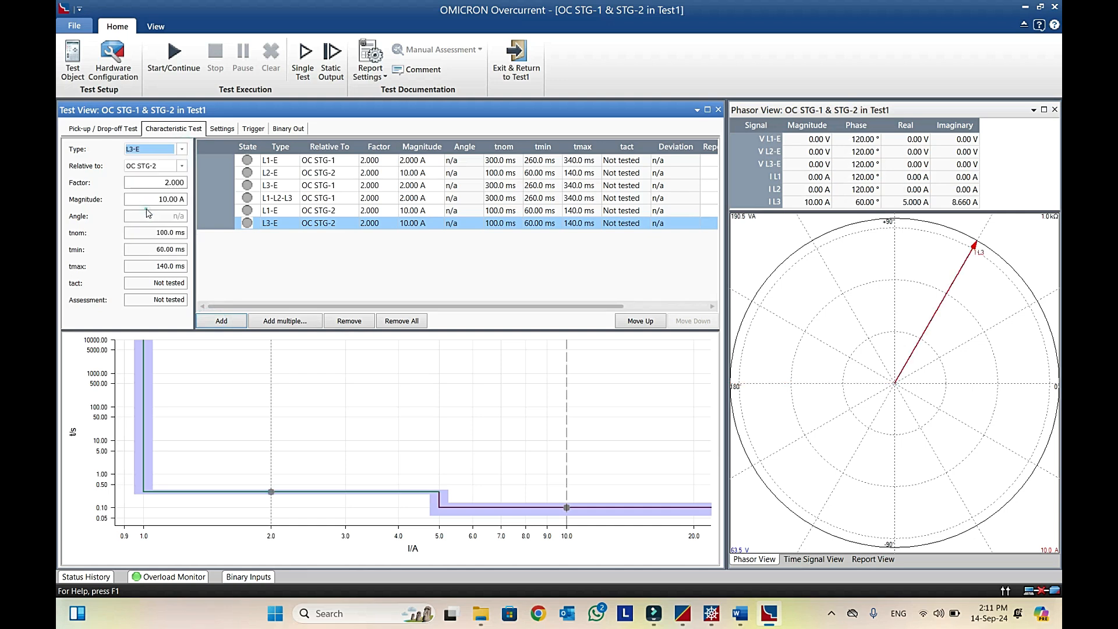
{"action": "left_click", "coordinate": [211, 320]}
{"action": "left_click", "coordinate": [182, 150]}
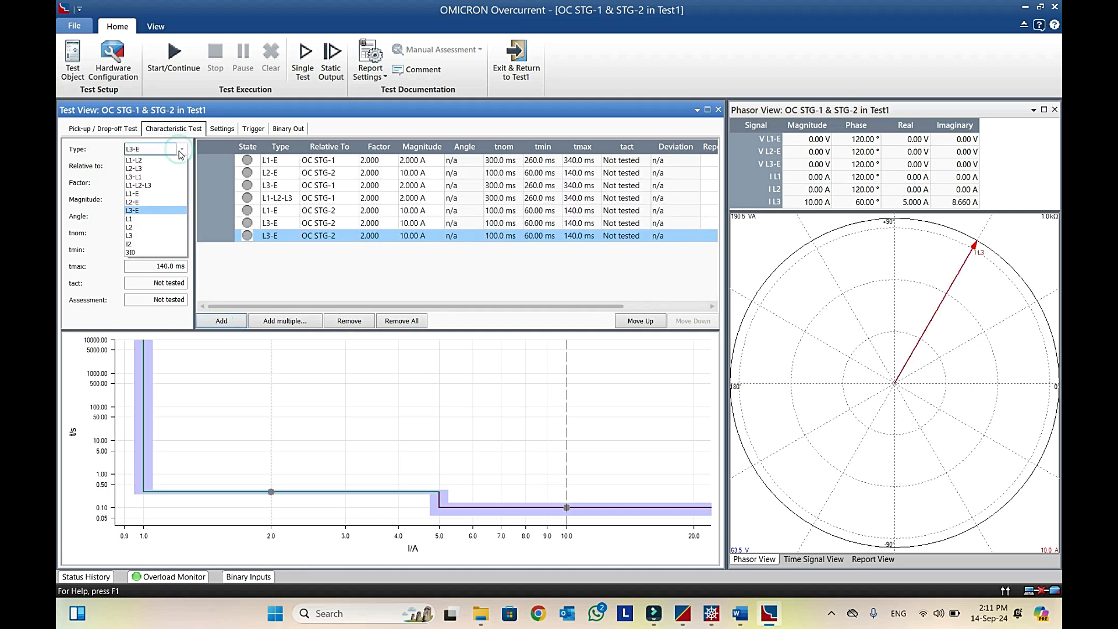
{"action": "left_click", "coordinate": [147, 183]}
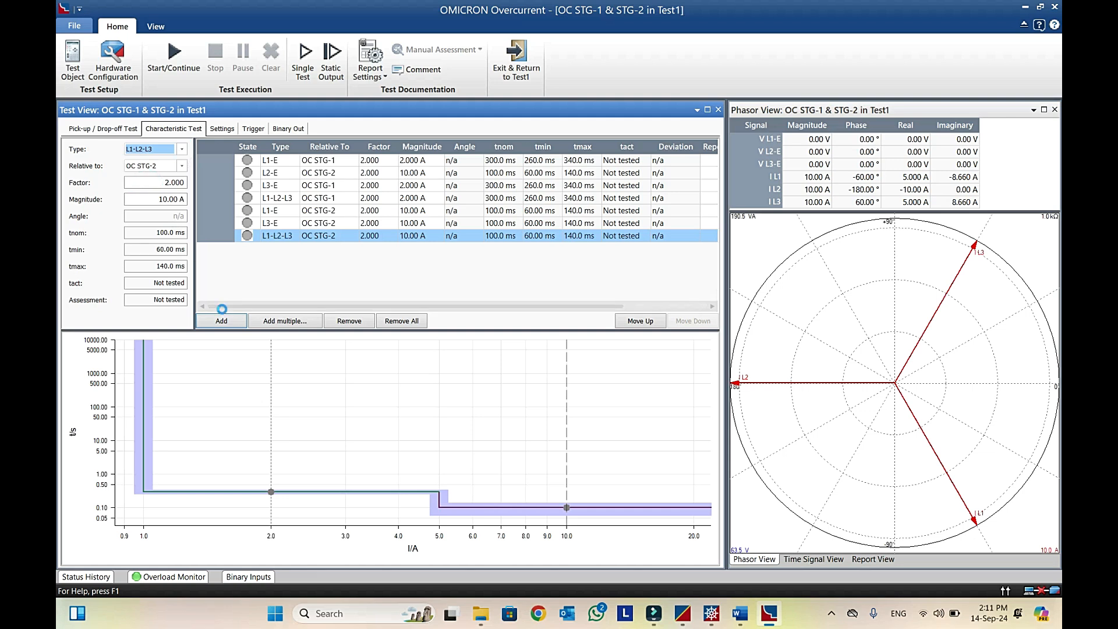
{"action": "left_click", "coordinate": [224, 321]}
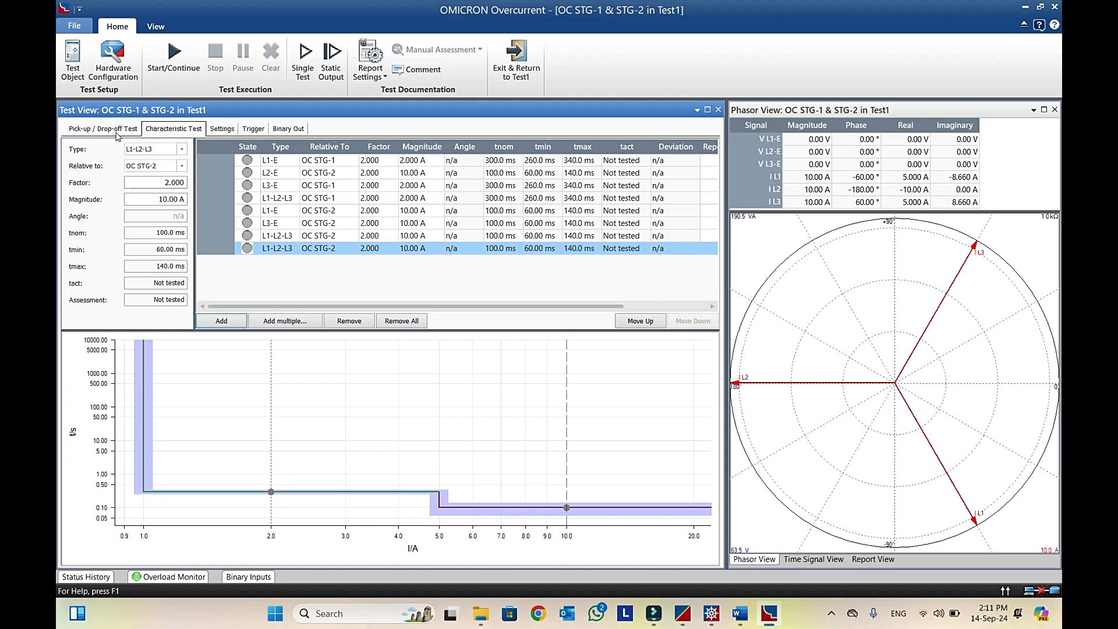
Step: Return to the Test1 document and open the EF STG-1 & STG-2 test module
{"action": "left_click", "coordinate": [74, 27]}
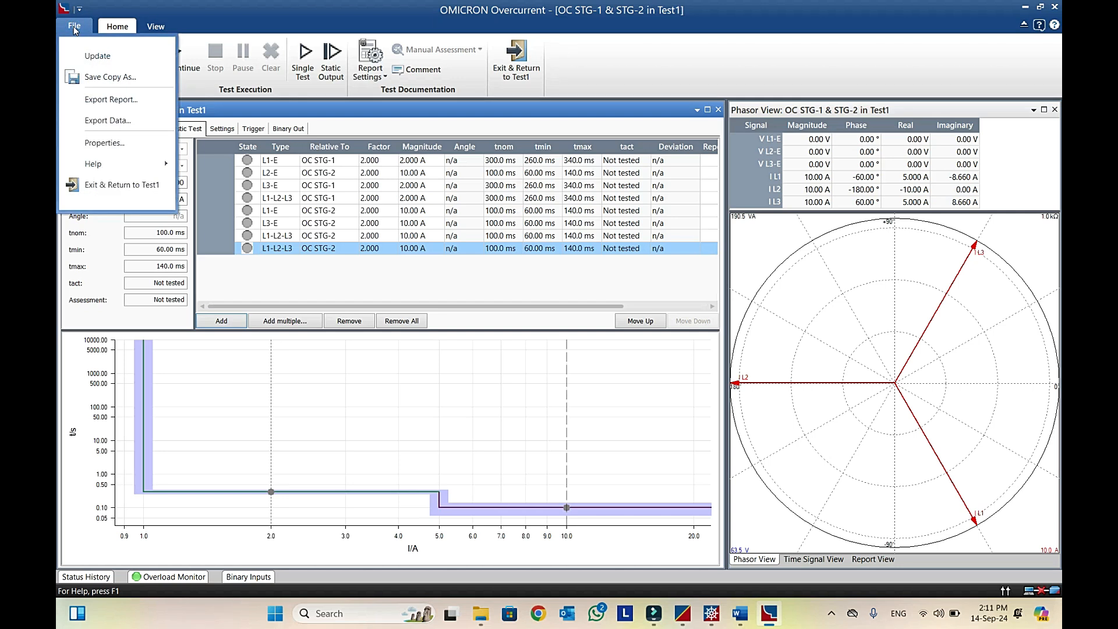
{"action": "left_click", "coordinate": [129, 194]}
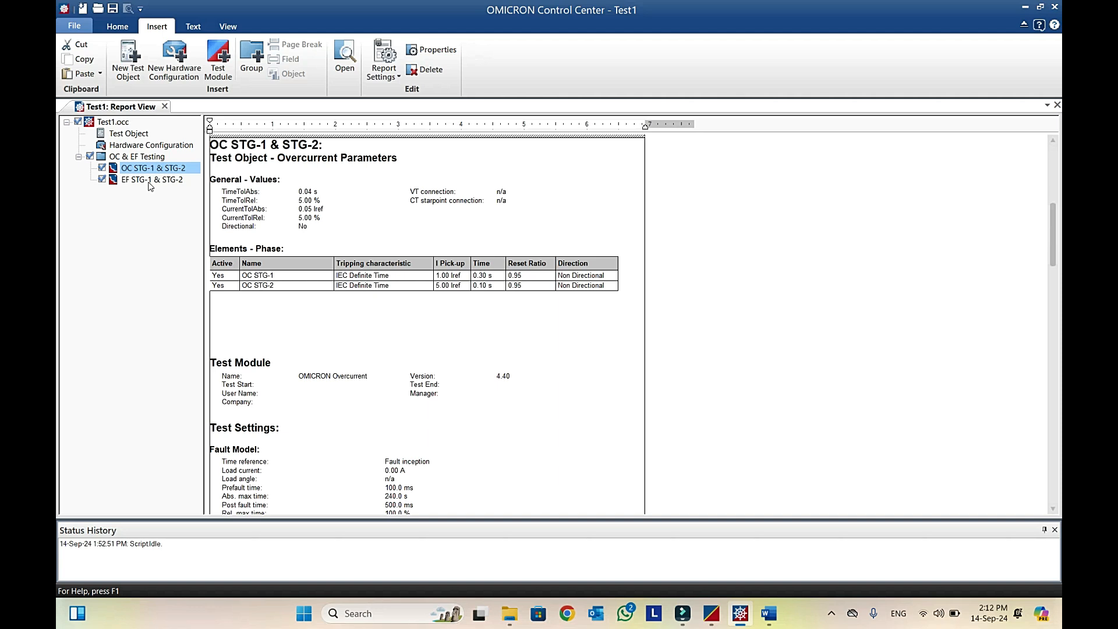
{"action": "left_click", "coordinate": [150, 184]}
{"action": "double_click", "coordinate": [150, 185]}
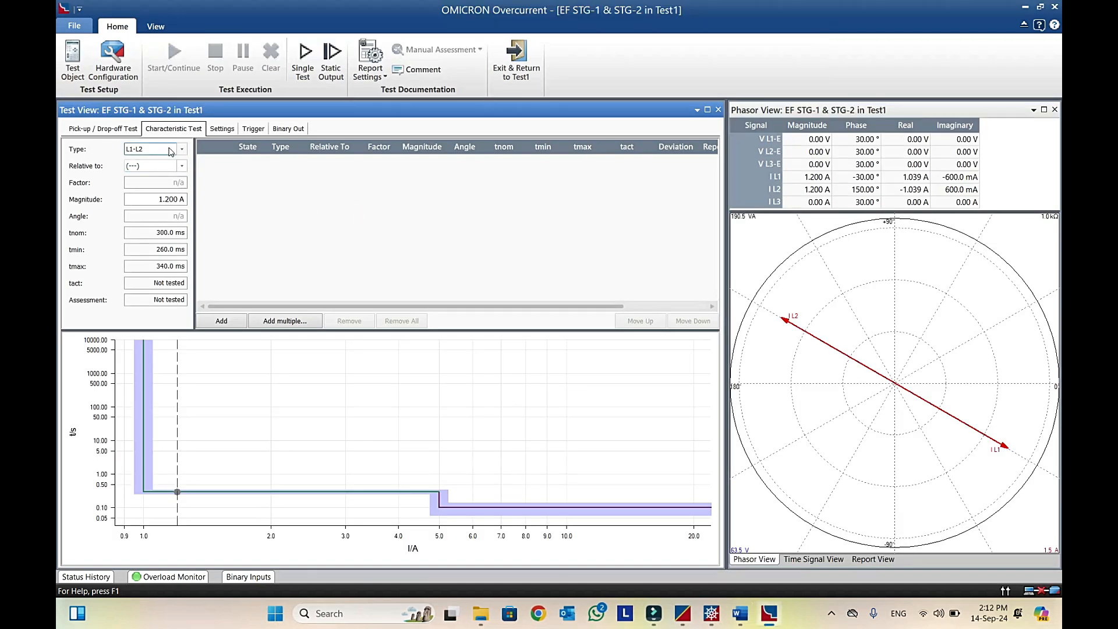
Step: Set Overcurrent2 as the active function in the EF module's test object
{"action": "left_click", "coordinate": [73, 59]}
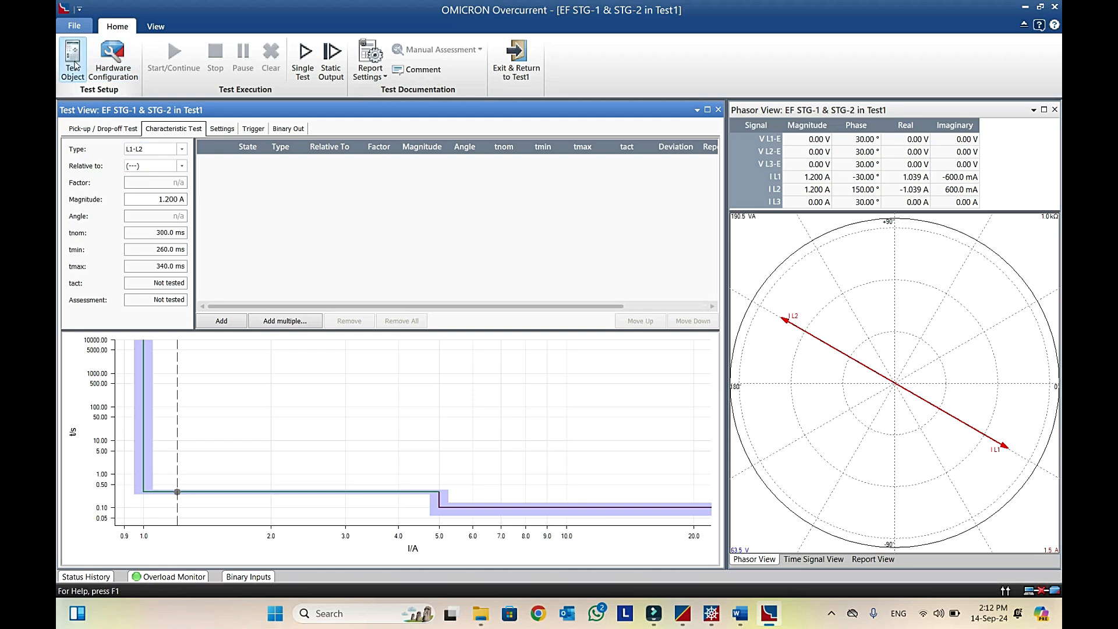
{"action": "left_click", "coordinate": [181, 103]}
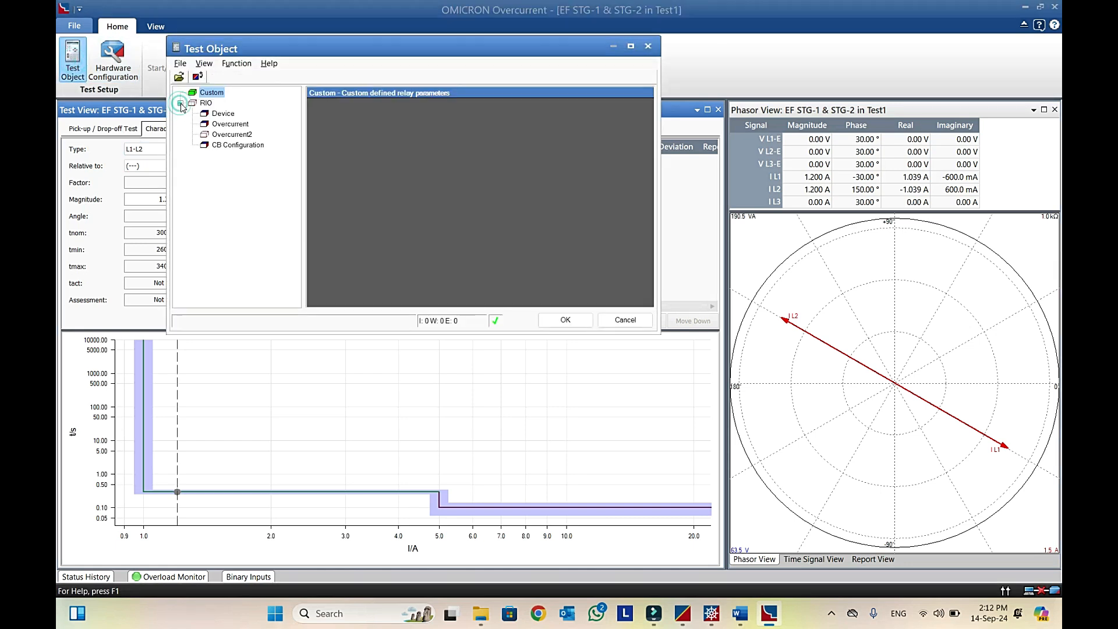
{"action": "left_click", "coordinate": [233, 136]}
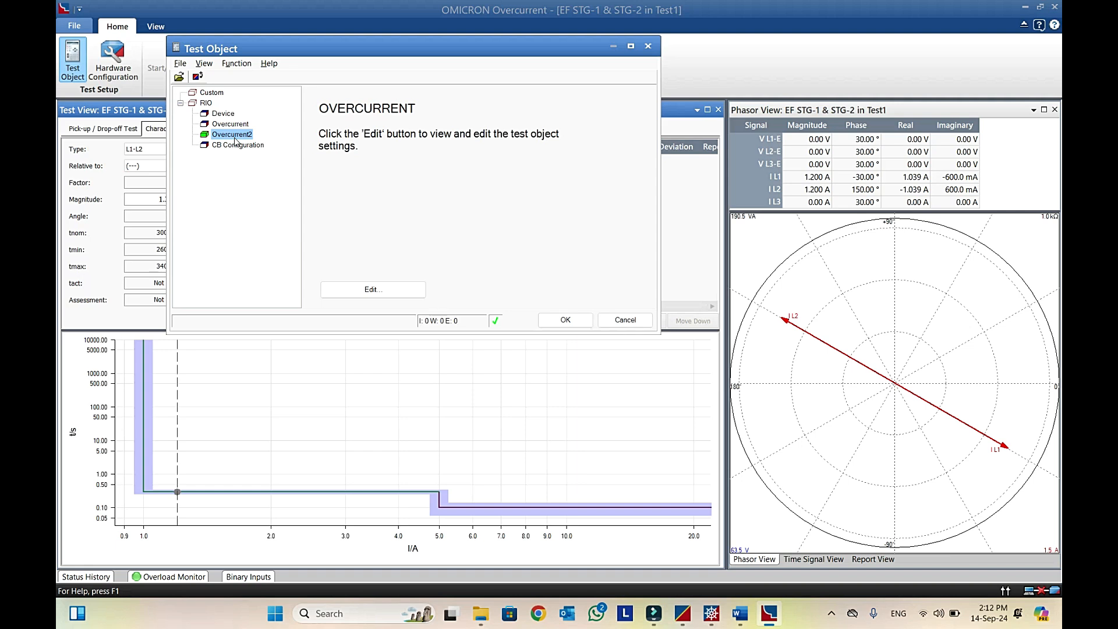
{"action": "left_click", "coordinate": [214, 124]}
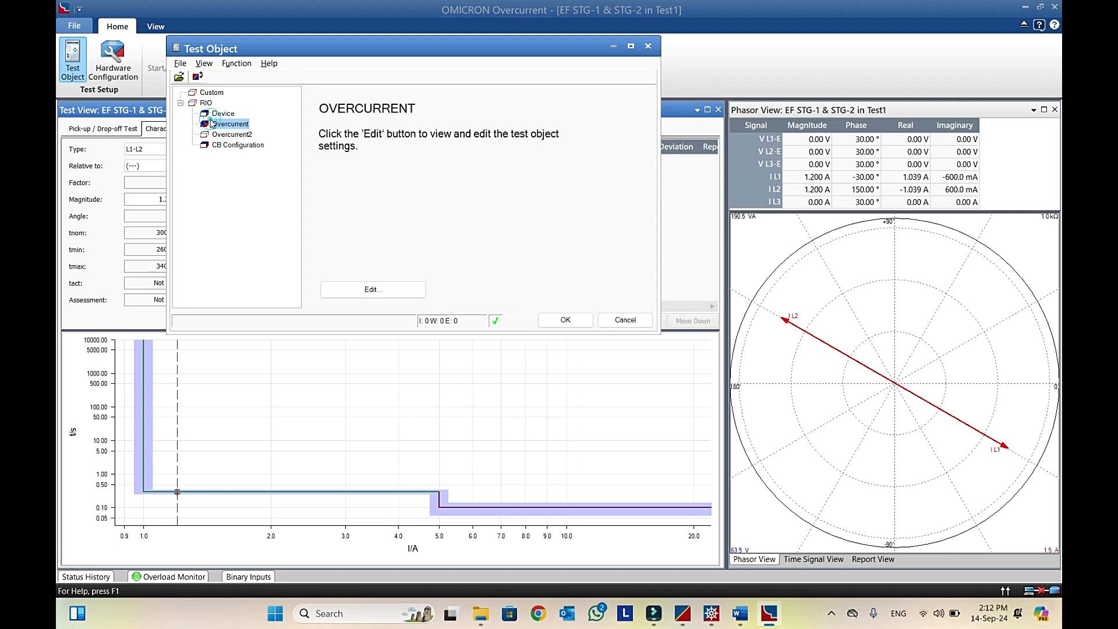
{"action": "right_click", "coordinate": [228, 138]}
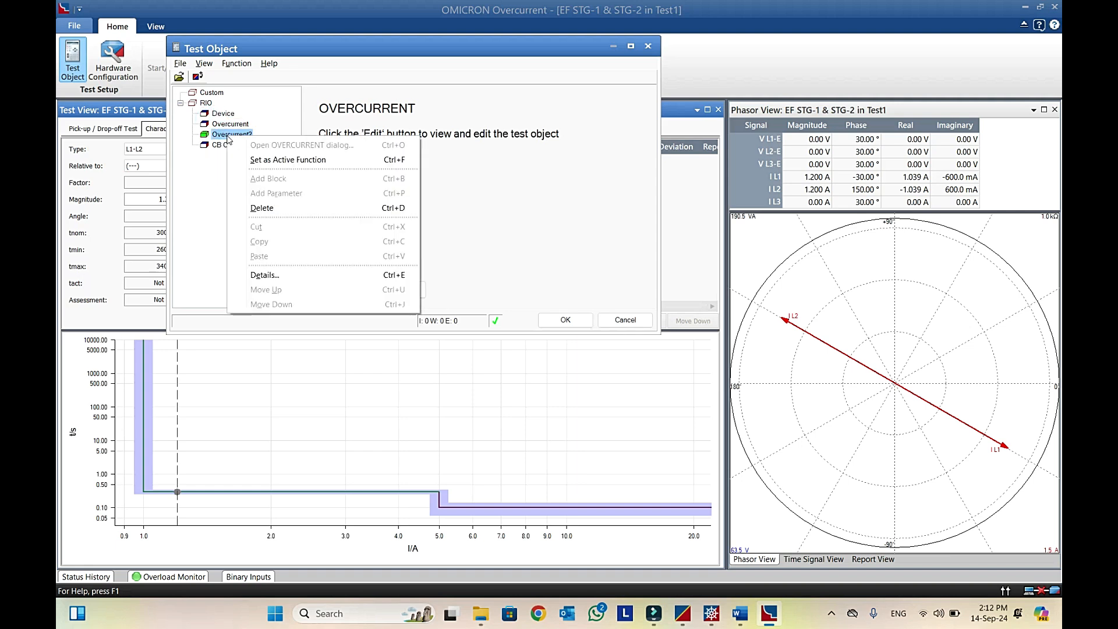
{"action": "left_click", "coordinate": [266, 165]}
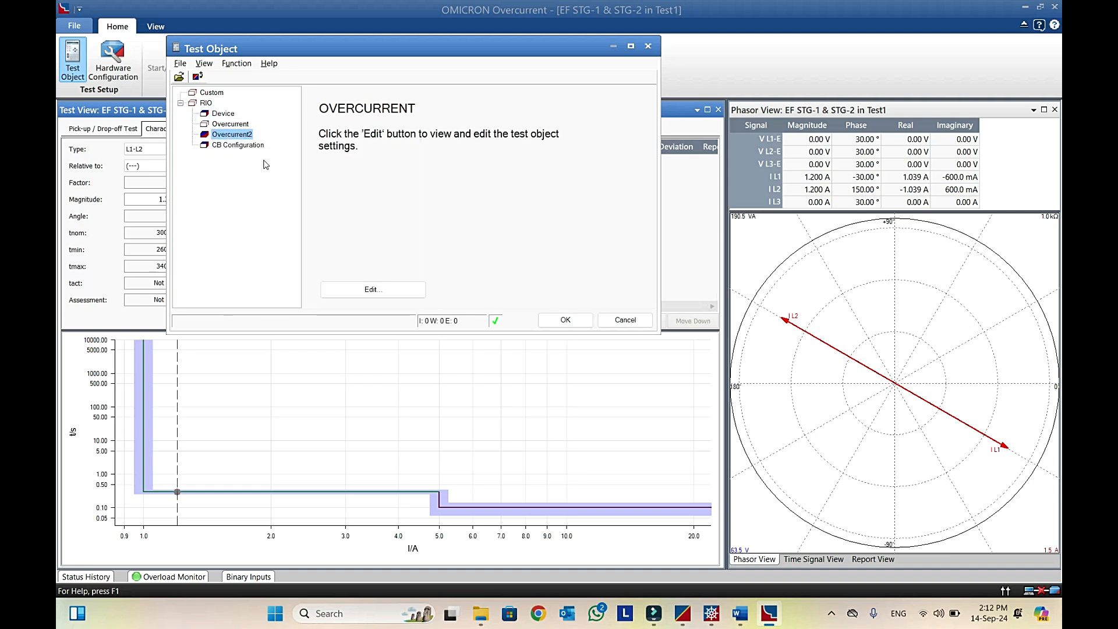
Step: Review the EF stage elements in Overcurrent2 and apply the test object to the EF module
{"action": "double_click", "coordinate": [237, 137]}
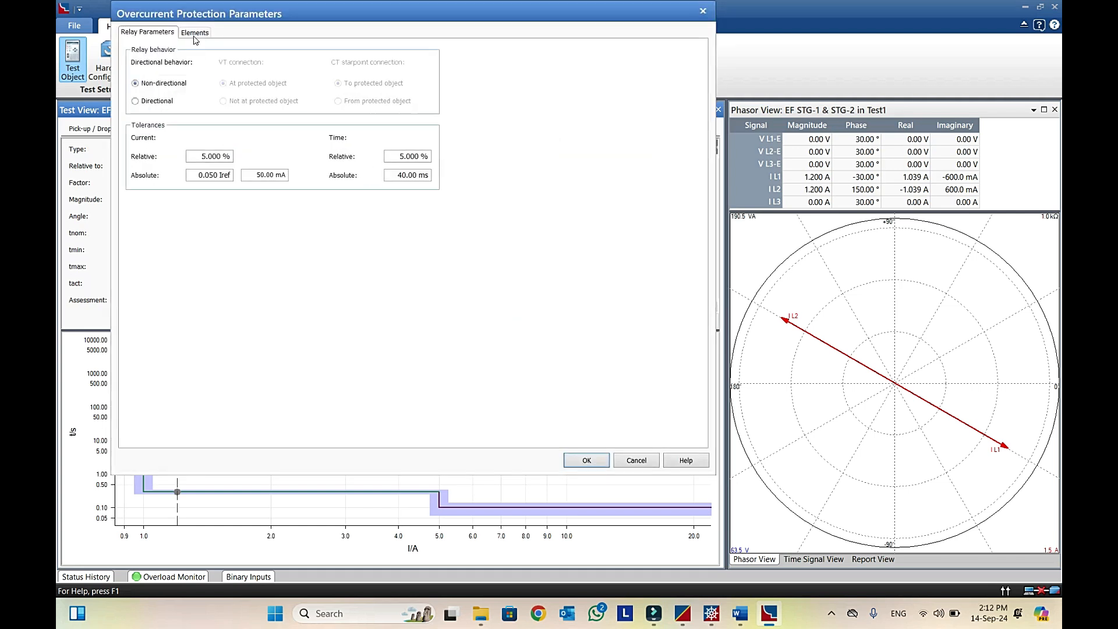
{"action": "left_click", "coordinate": [194, 33]}
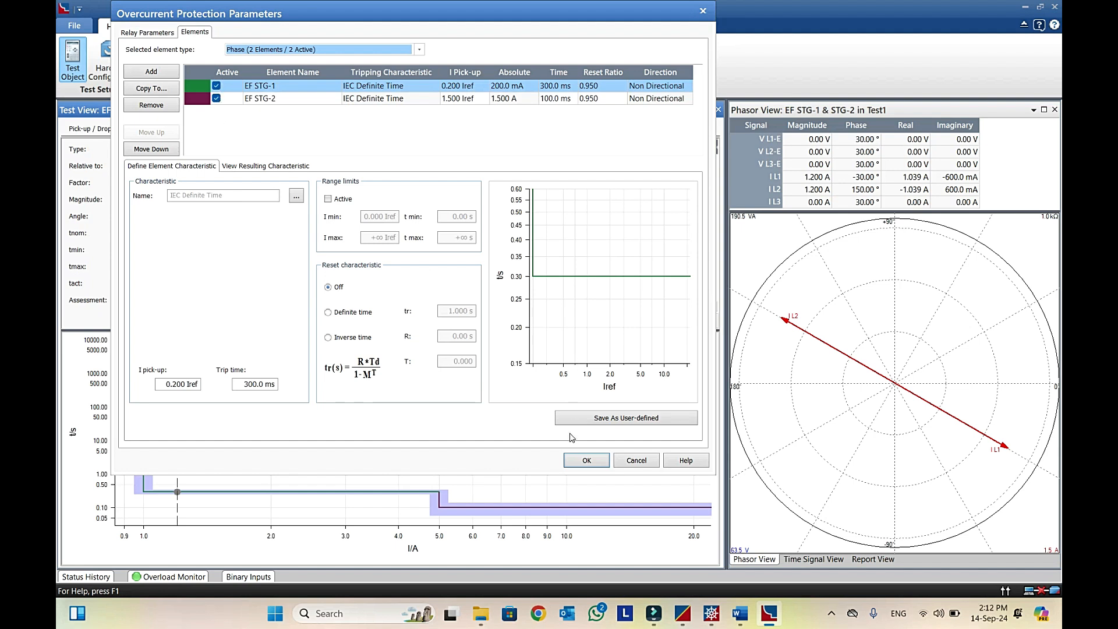
{"action": "left_click", "coordinate": [581, 460]}
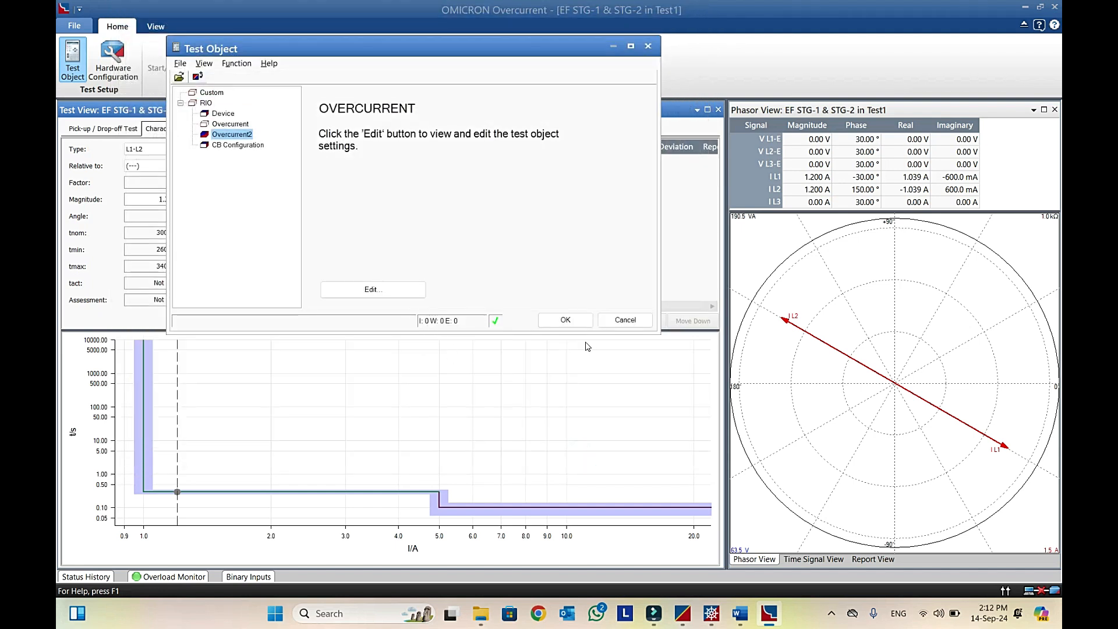
{"action": "left_click", "coordinate": [570, 324]}
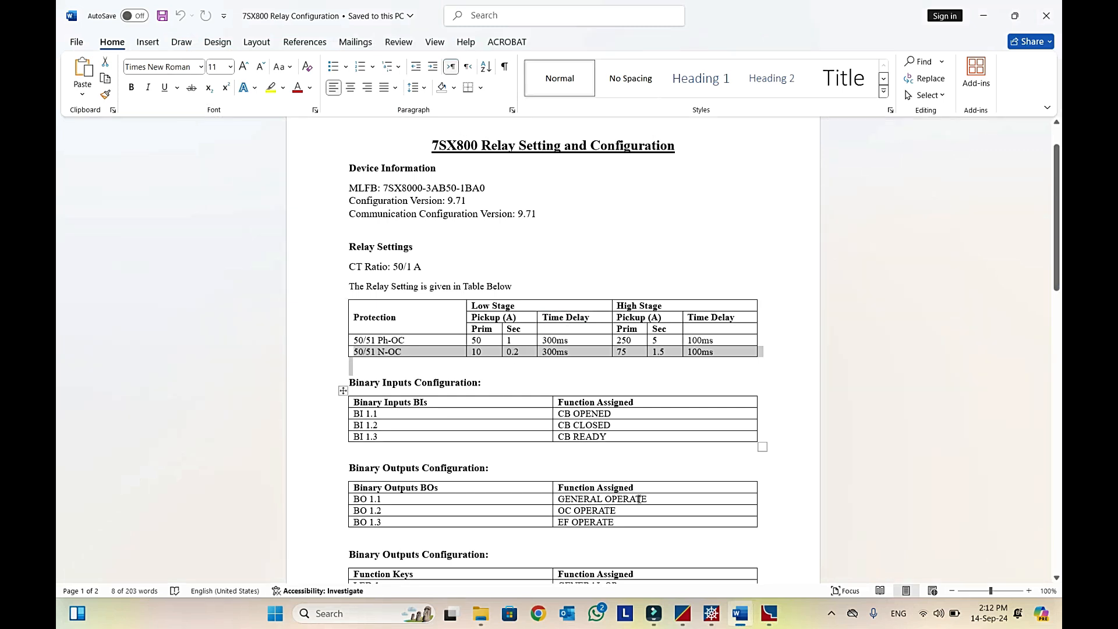
{"action": "left_click", "coordinate": [770, 613]}
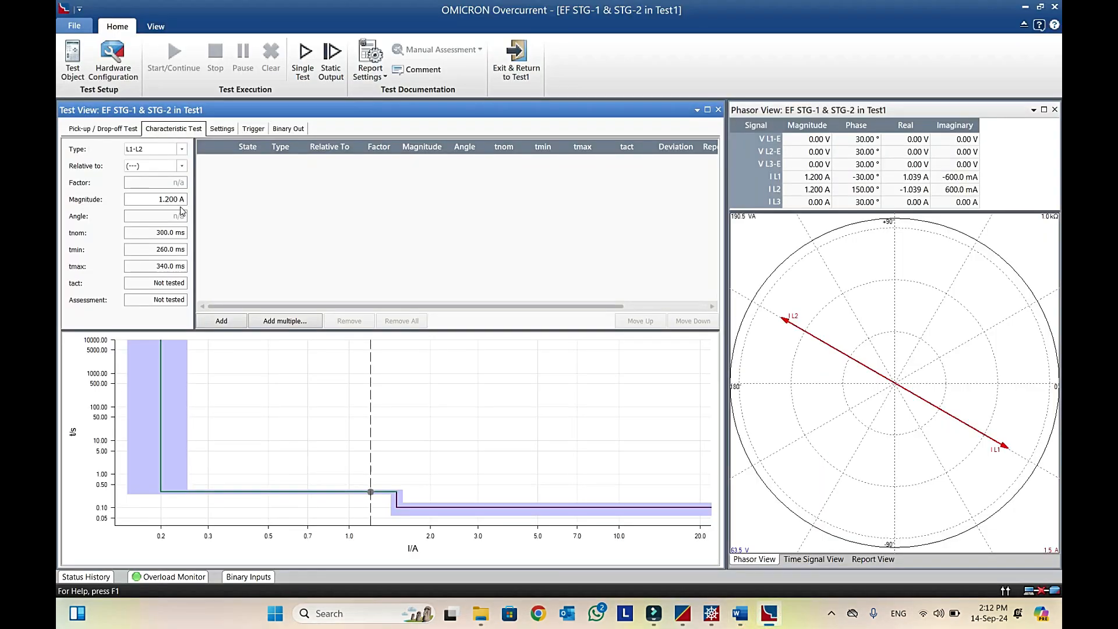
Step: Add a pick-up / drop-off test row to the EF module with fault type L1-E
{"action": "left_click", "coordinate": [120, 129]}
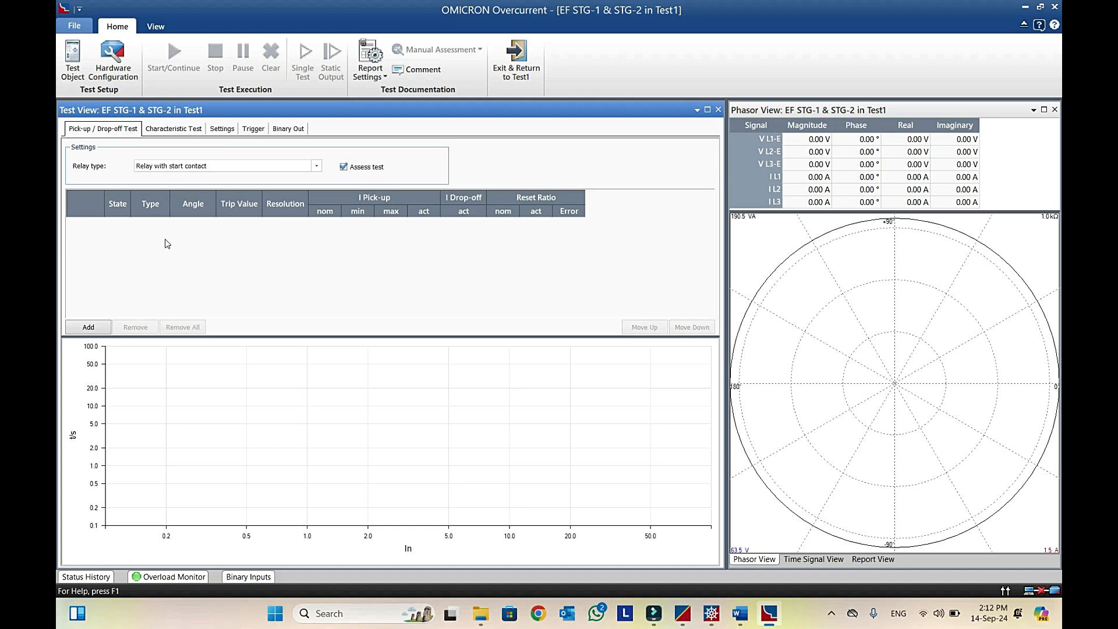
{"action": "left_click", "coordinate": [89, 327]}
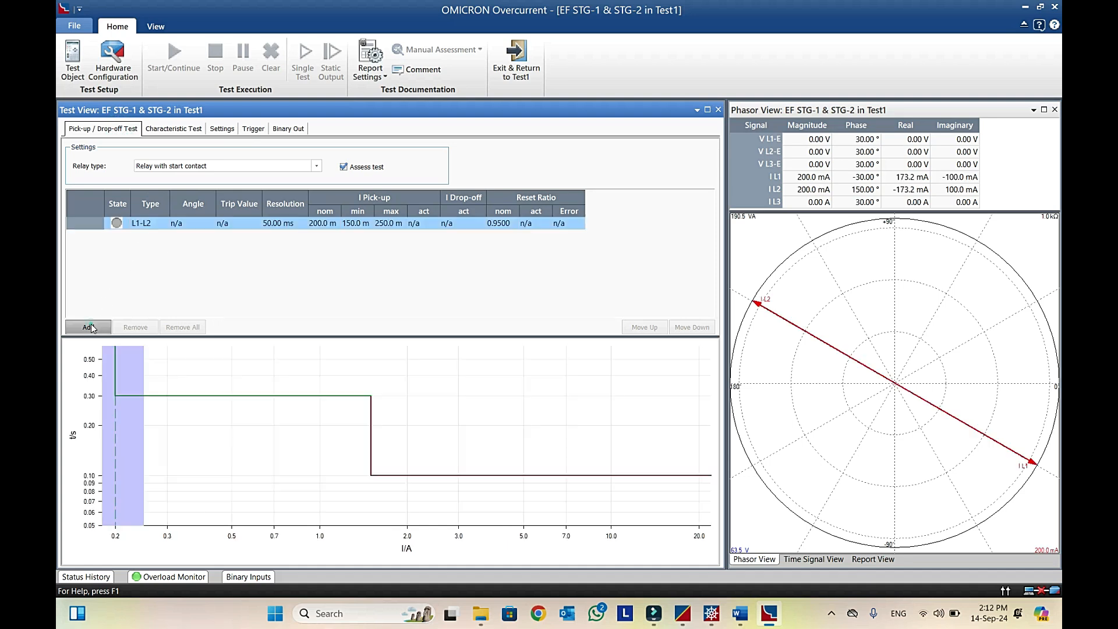
{"action": "left_click", "coordinate": [118, 223]}
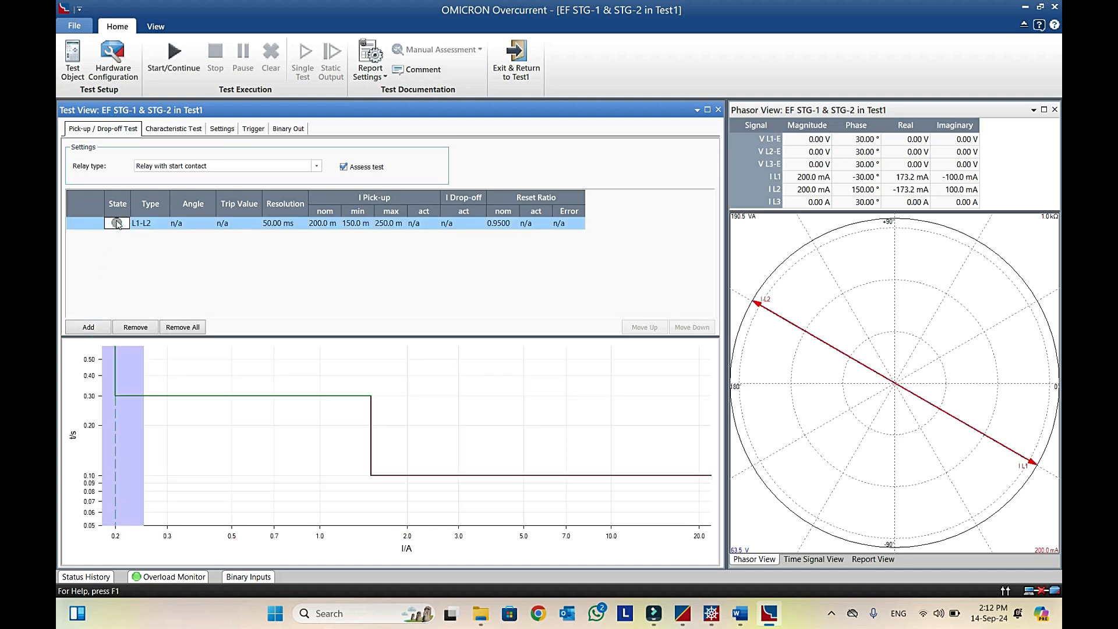
{"action": "left_click", "coordinate": [144, 223]}
{"action": "left_click", "coordinate": [164, 223]}
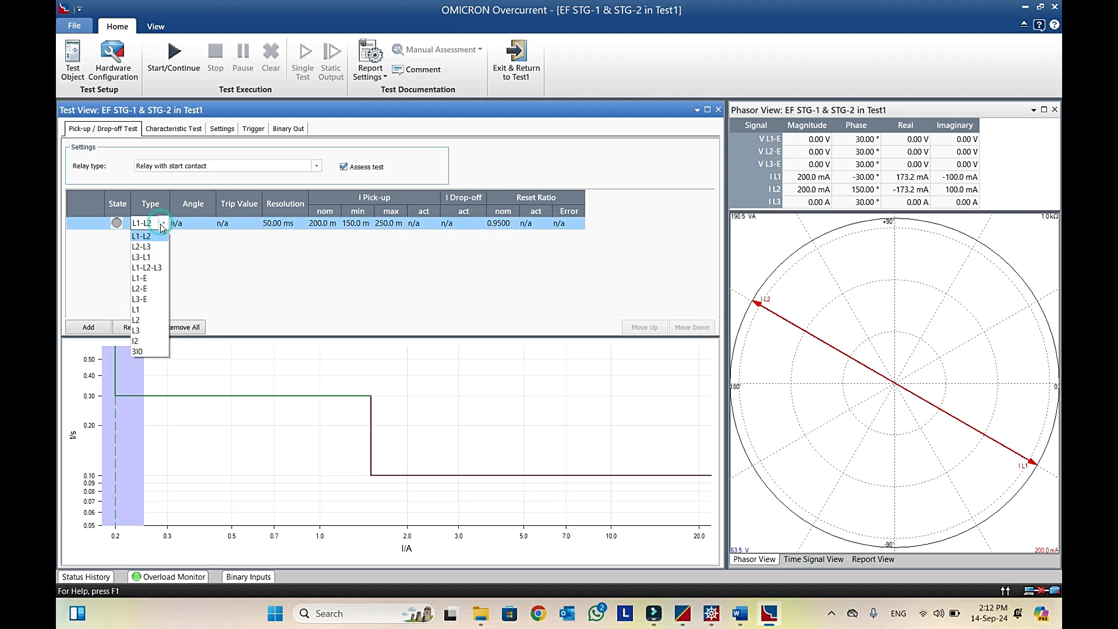
{"action": "left_click", "coordinate": [157, 278]}
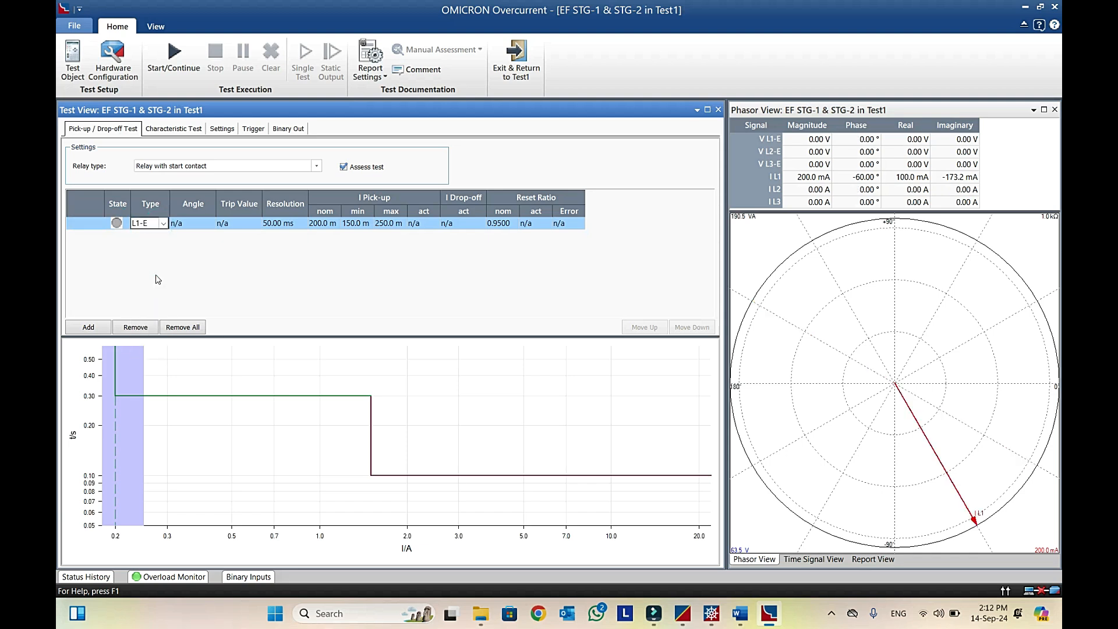
{"action": "left_click", "coordinate": [292, 272]}
Step: Add an L1-E characteristic test point to the EF module relative to EF STG-1 with a factor of 2
{"action": "left_click", "coordinate": [173, 129]}
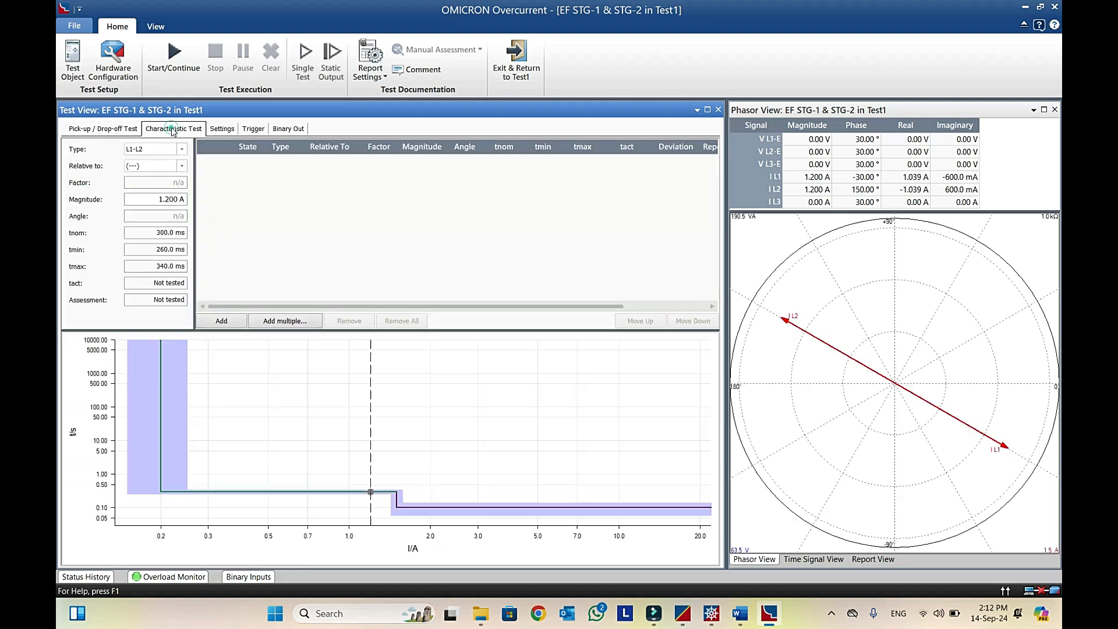
{"action": "left_click", "coordinate": [177, 149]}
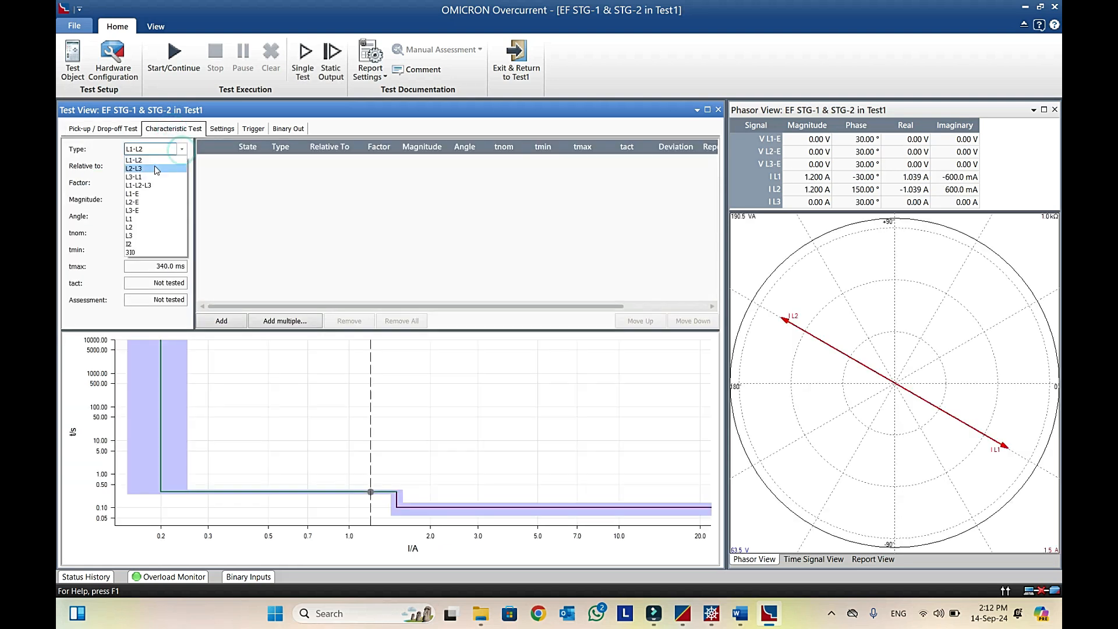
{"action": "left_click", "coordinate": [149, 193]}
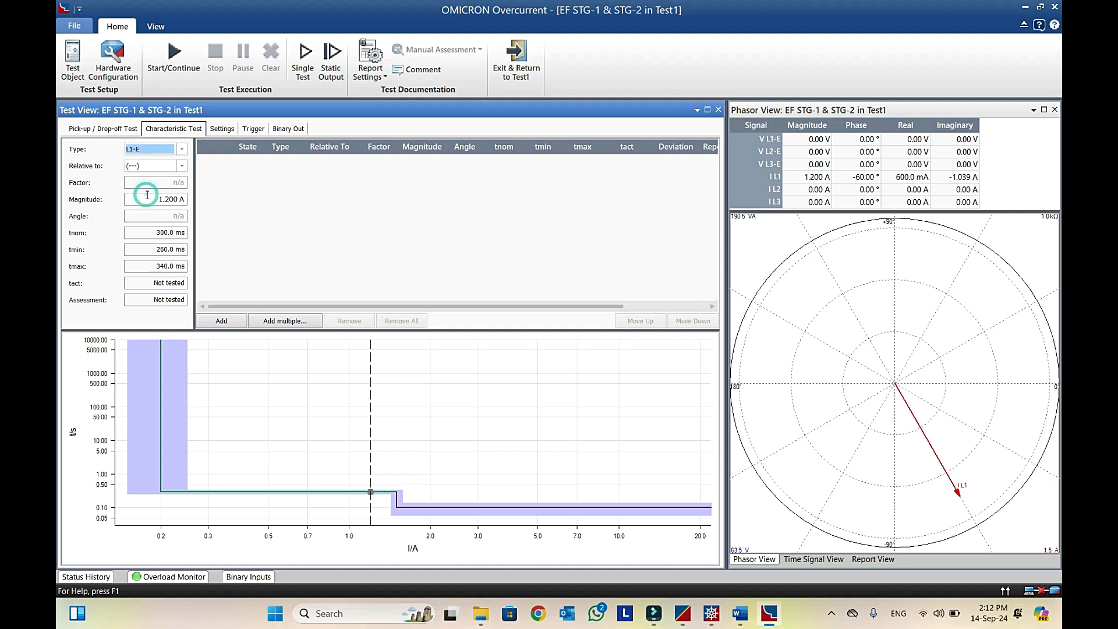
{"action": "left_click", "coordinate": [182, 167]}
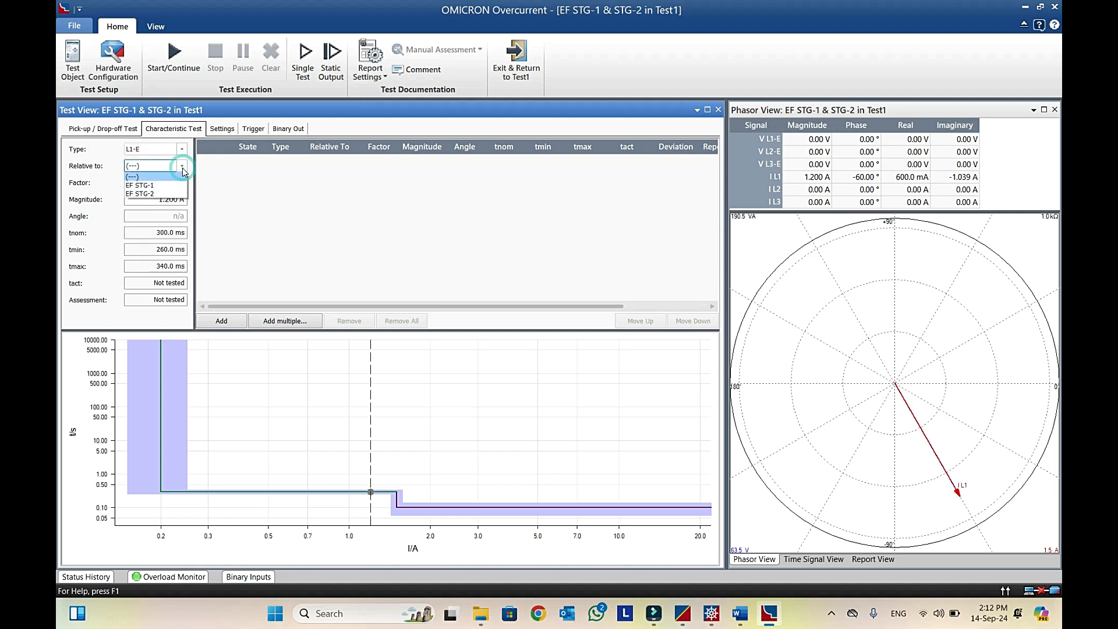
{"action": "left_click", "coordinate": [153, 185]}
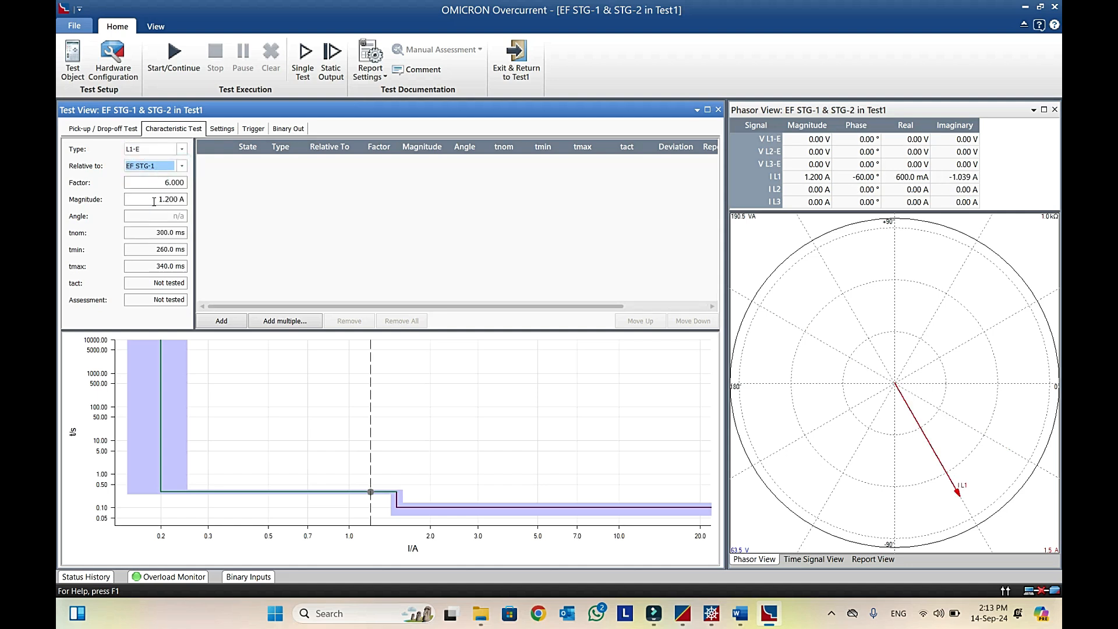
{"action": "left_click", "coordinate": [166, 183]}
{"action": "type", "text": "2"}
{"action": "key", "text": "Tab"}
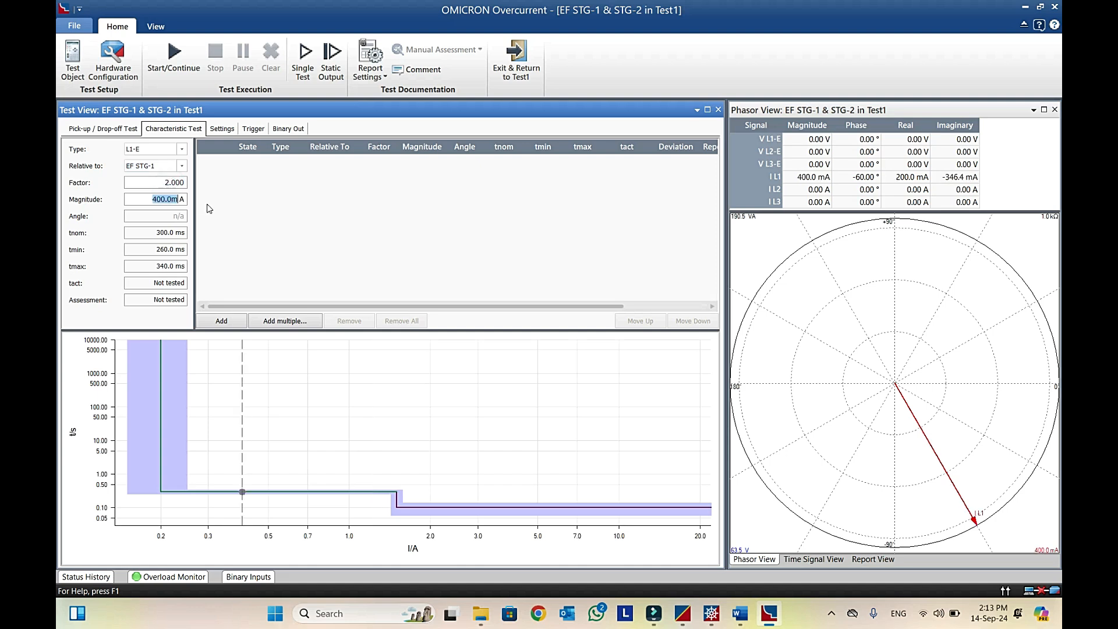
{"action": "left_click", "coordinate": [222, 321]}
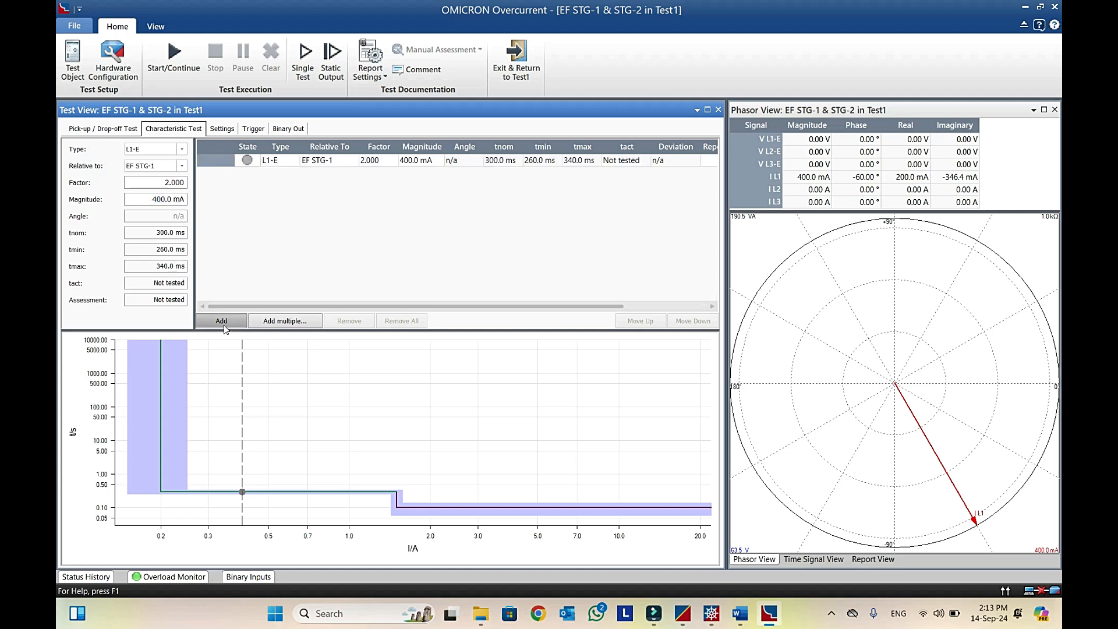
Step: Add a second L1-E characteristic test point relative to EF STG-2 with a factor of 2
{"action": "left_click", "coordinate": [182, 166]}
{"action": "left_click", "coordinate": [154, 194]}
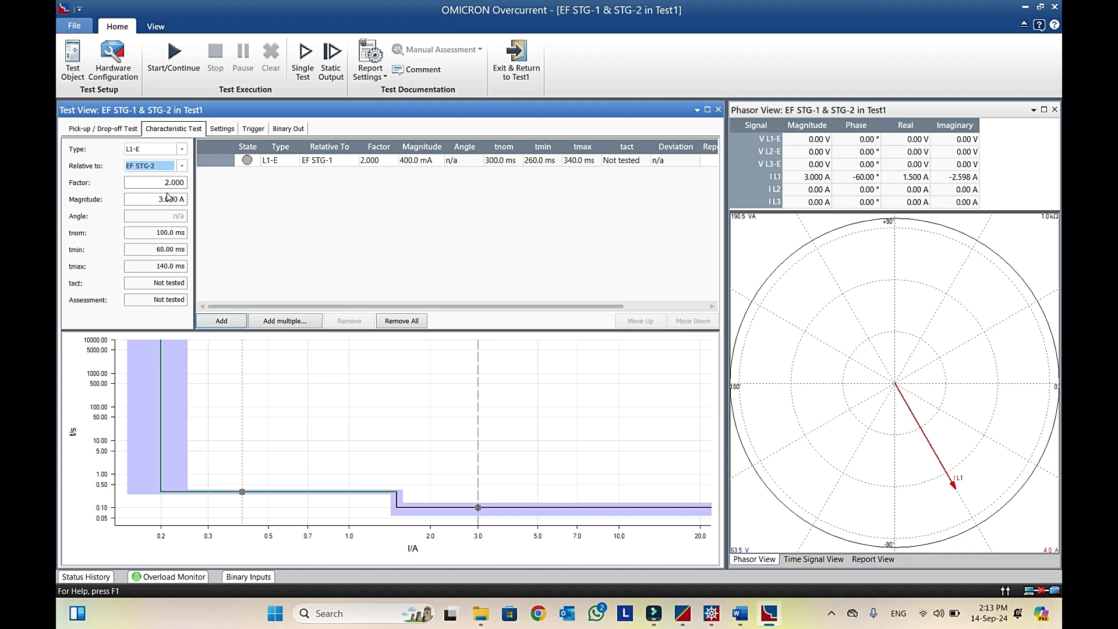
{"action": "left_click", "coordinate": [222, 321]}
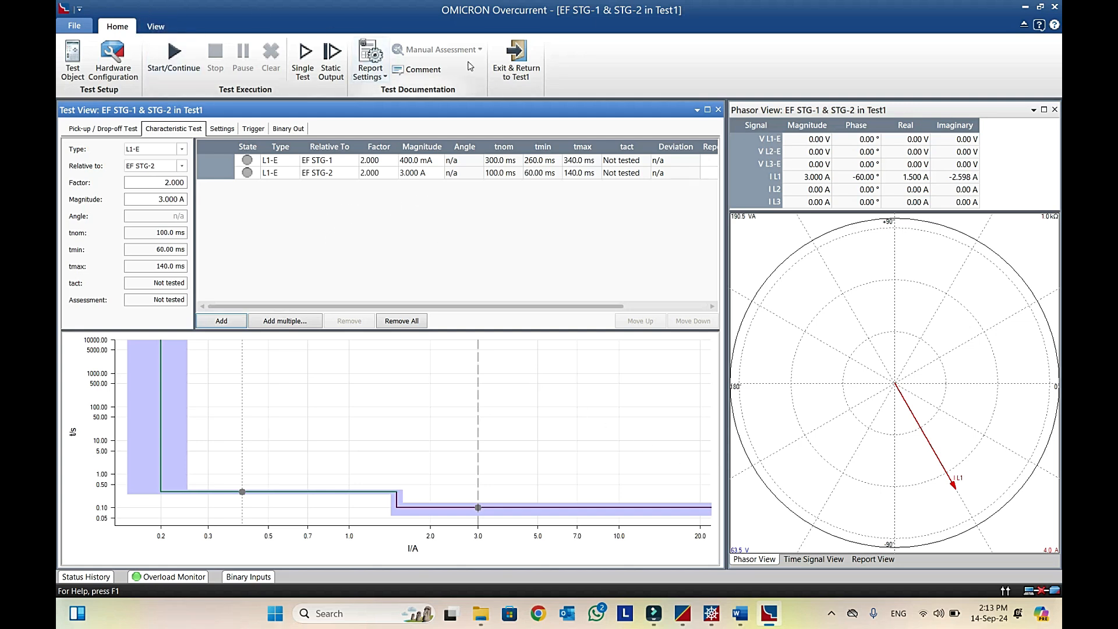
Step: Return to the Test1 document and select the OC STG-1 & STG-2 test module under OC & EF Testing
{"action": "left_click", "coordinate": [511, 66]}
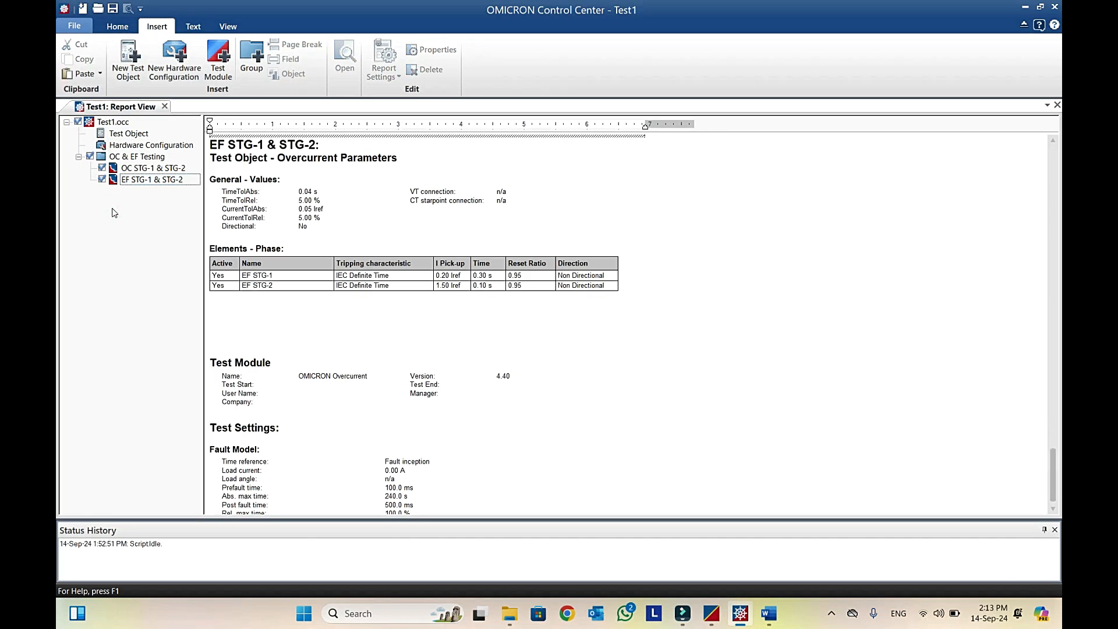
{"action": "left_click", "coordinate": [123, 25]}
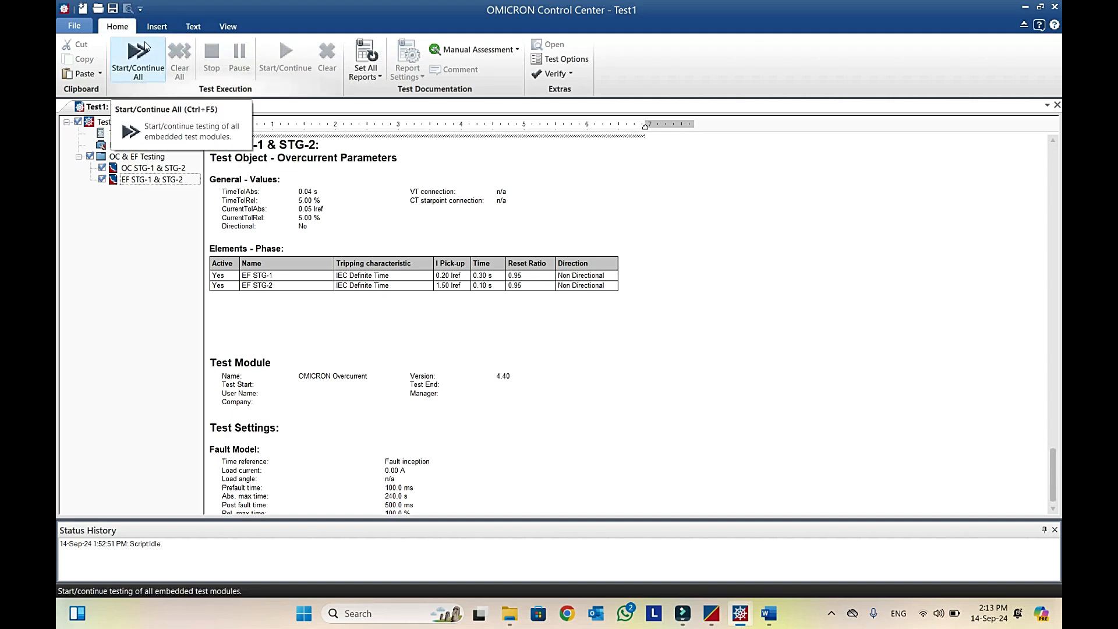
{"action": "left_click", "coordinate": [173, 168]}
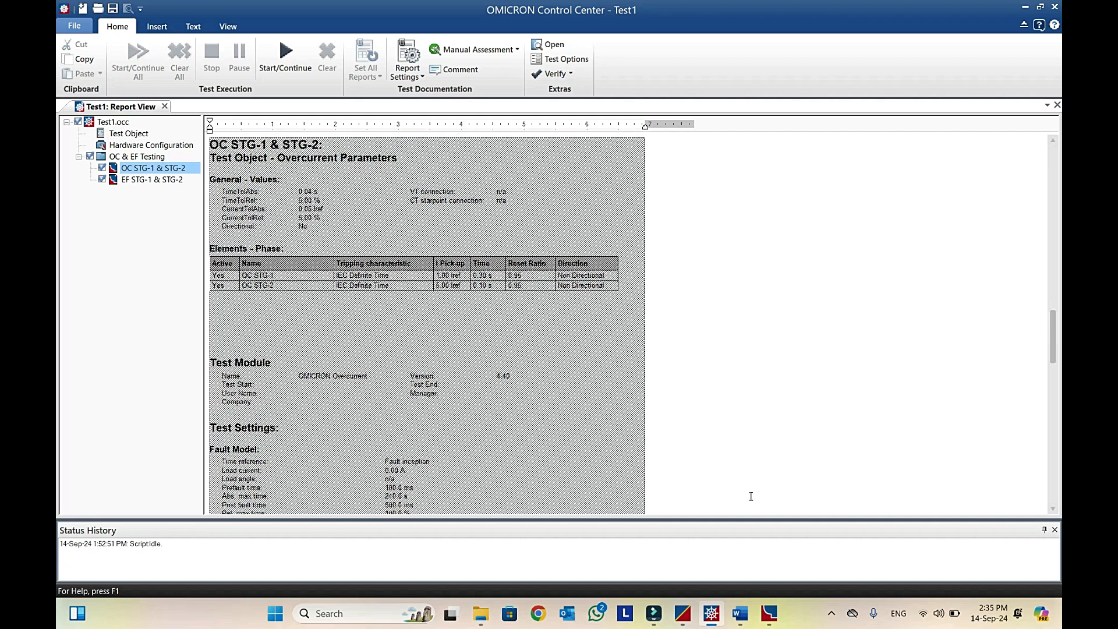
{"action": "mouse_move", "coordinate": [659, 618]}
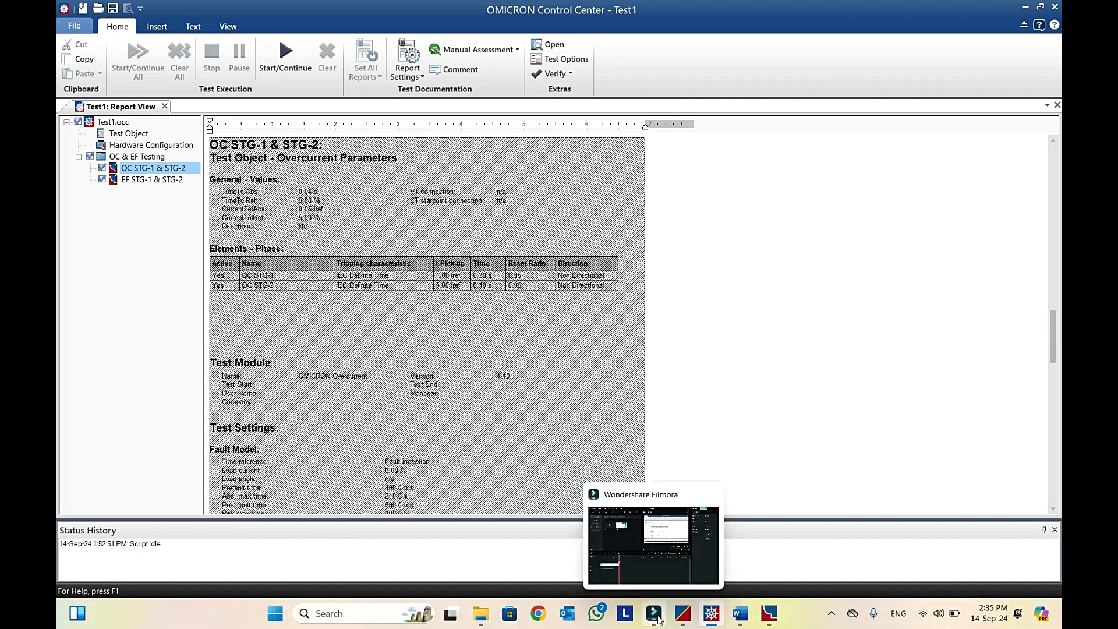